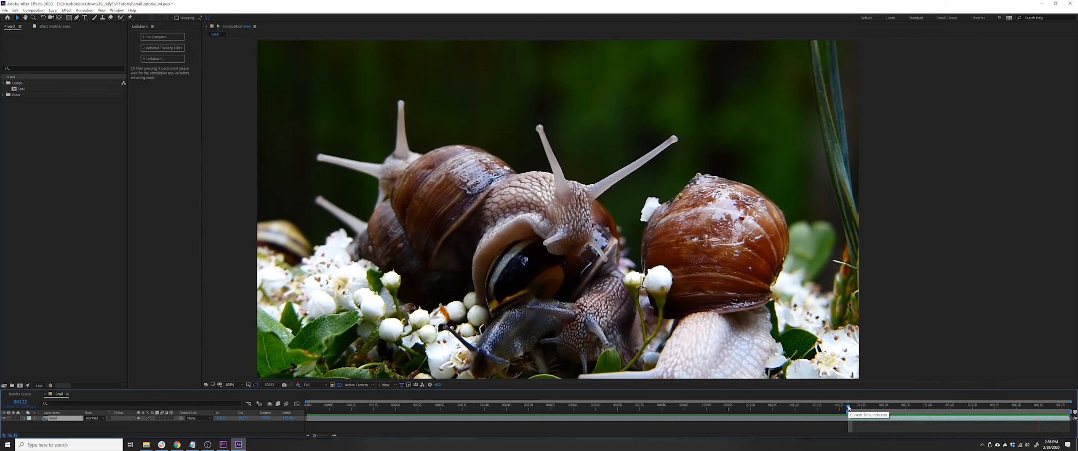
Step: Stop the preview and apply the Lockdown effect to the snail layer
{"action": "key", "text": "space"}
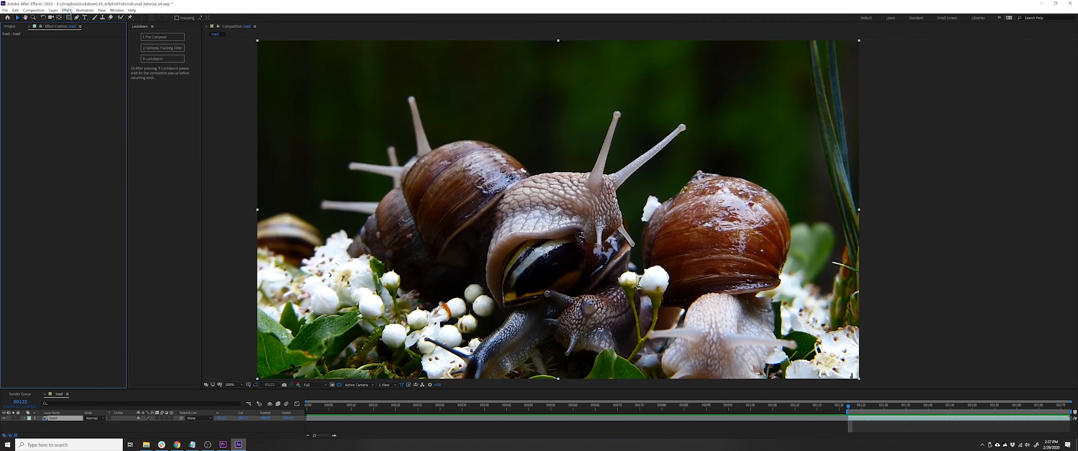
{"action": "left_click", "coordinate": [66, 11]}
{"action": "mouse_move", "coordinate": [126, 274]}
{"action": "left_click", "coordinate": [160, 282]}
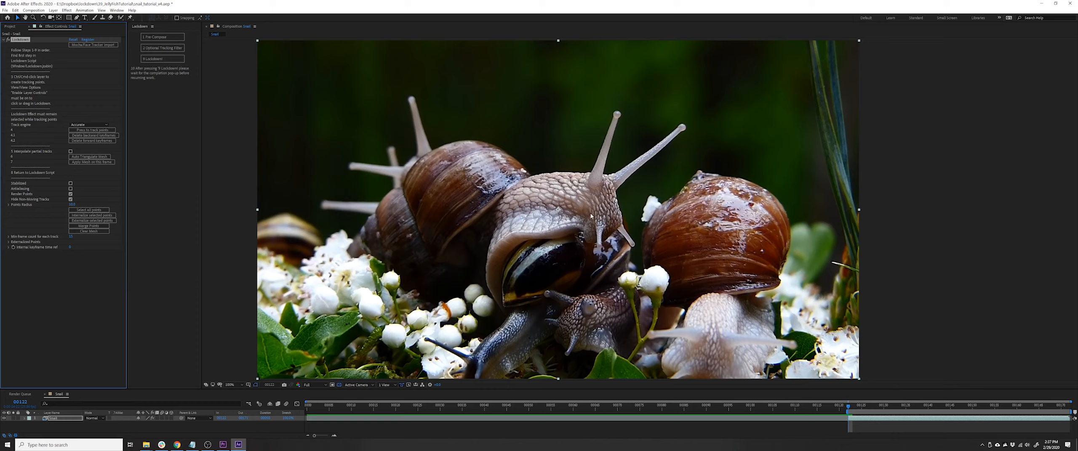
Step: Place tracking points across the snail's shell and neck and track them with the Accurate engine
{"action": "left_click", "coordinate": [618, 220], "text": "ctrl"}
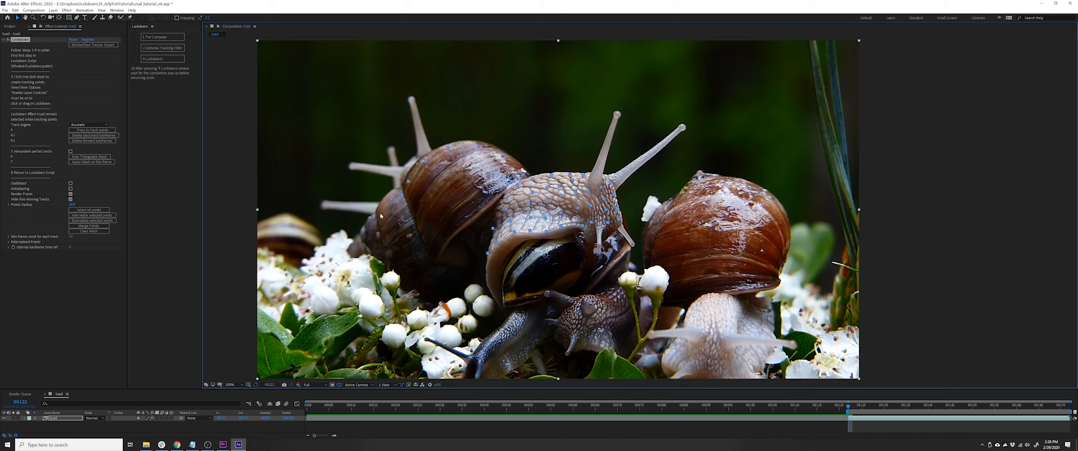
{"action": "mouse_move", "coordinate": [442, 247]}
{"action": "left_mouse_down"}
{"action": "mouse_move", "coordinate": [466, 240]}
{"action": "mouse_move", "coordinate": [489, 209]}
{"action": "left_mouse_up"}
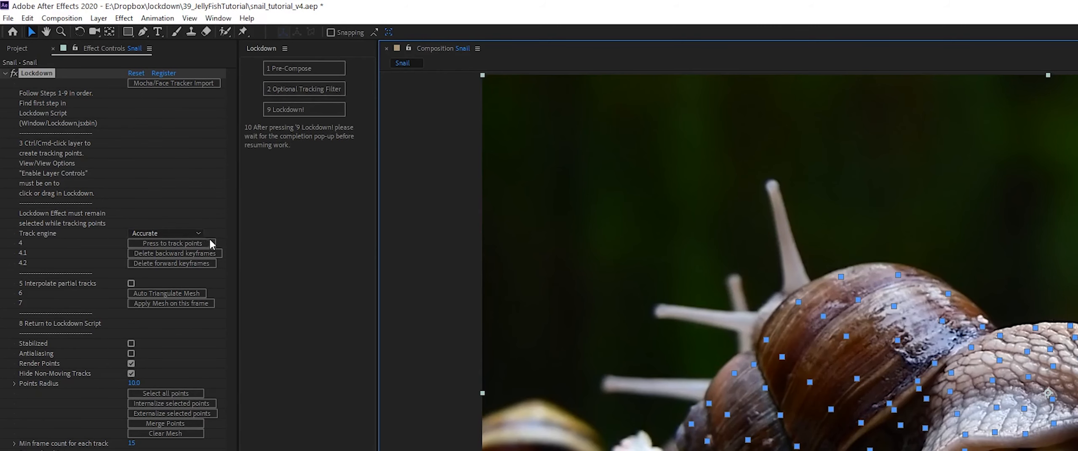
{"action": "left_click", "coordinate": [209, 243]}
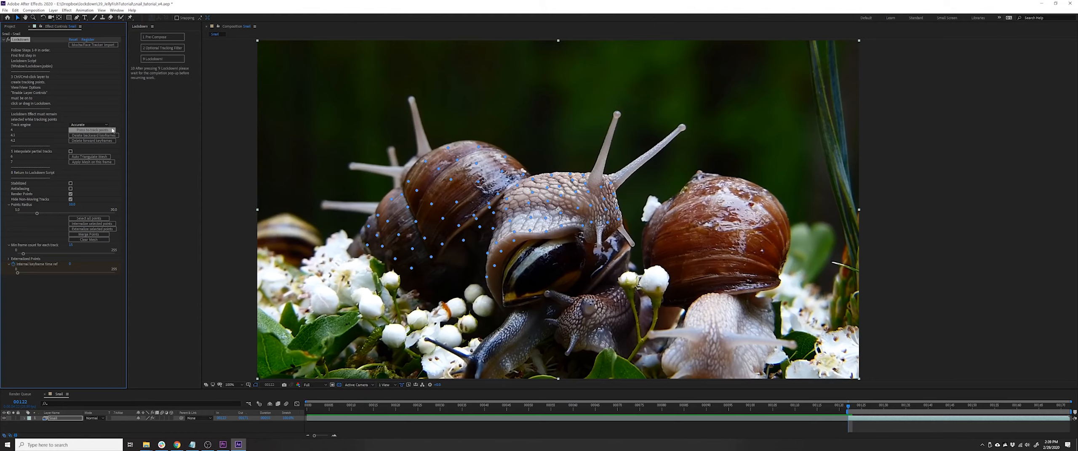
Step: Play back the tracked points and delete the stray point at the shell's outer edge
{"action": "key", "text": "space"}
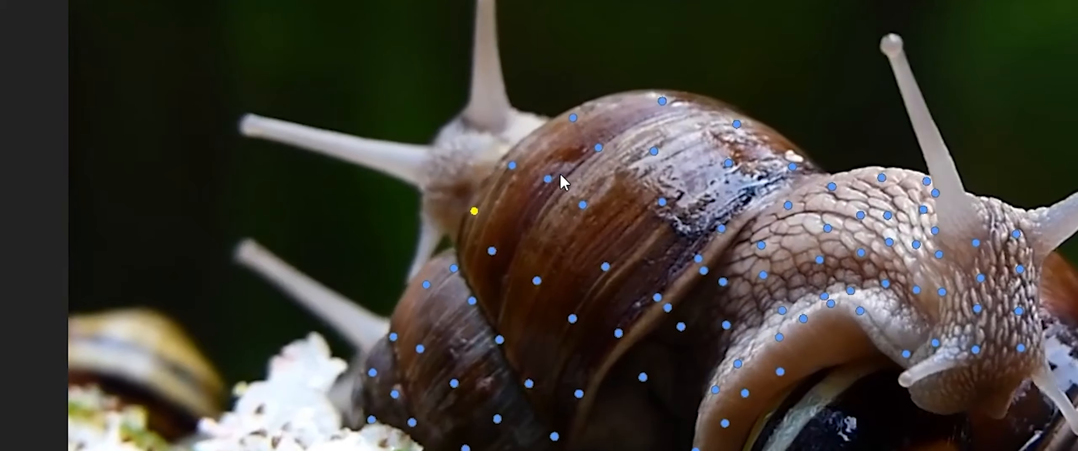
{"action": "key", "text": "Delete"}
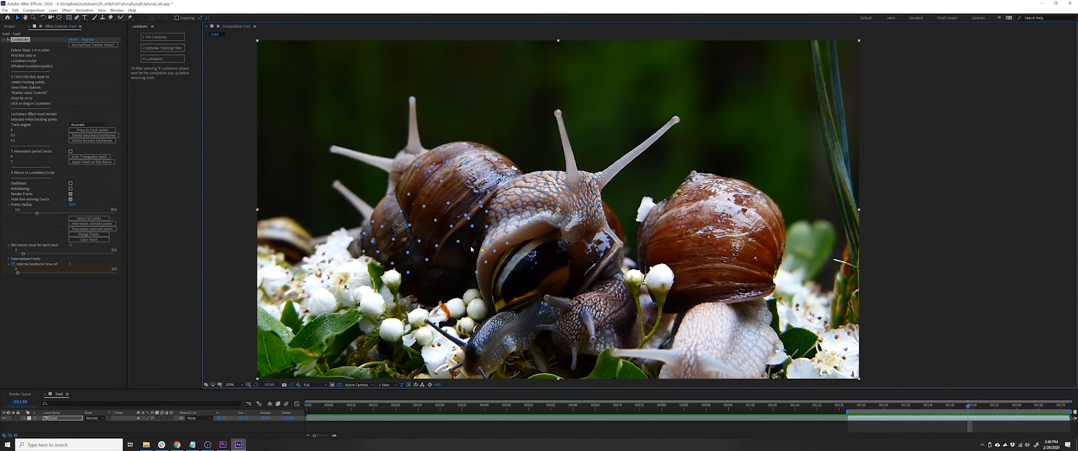
Step: Step back frame by frame to frame 140, delete the backward keyframes there, and review the tracks
{"action": "key", "text": "Page_Up"}
{"action": "key", "text": "Page_Up"}
{"action": "key", "text": "Page_Up"}
{"action": "key", "text": "Page_Up"}
{"action": "key", "text": "Page_Up"}
{"action": "key", "text": "Page_Up"}
{"action": "key", "text": "Page_Up"}
{"action": "key", "text": "Page_Up"}
{"action": "key", "text": "Page_Up"}
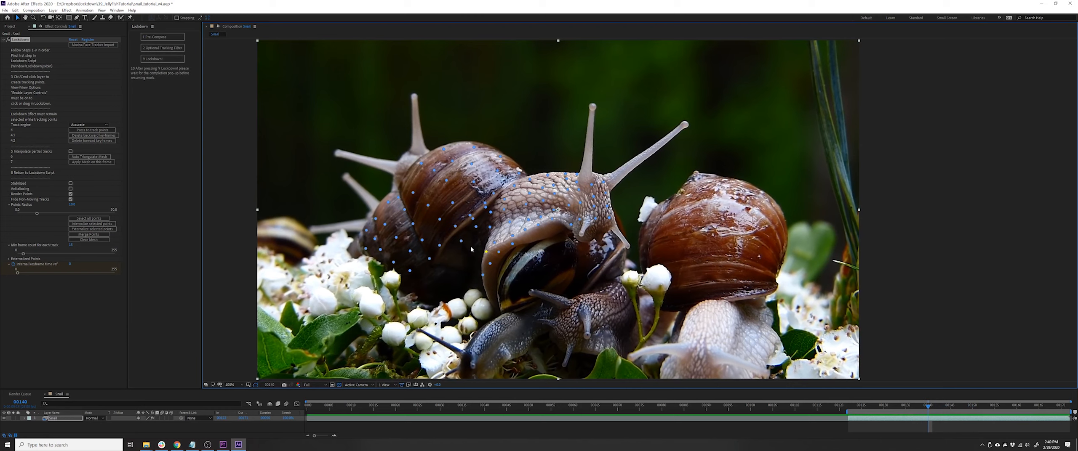
{"action": "left_click", "coordinate": [117, 136]}
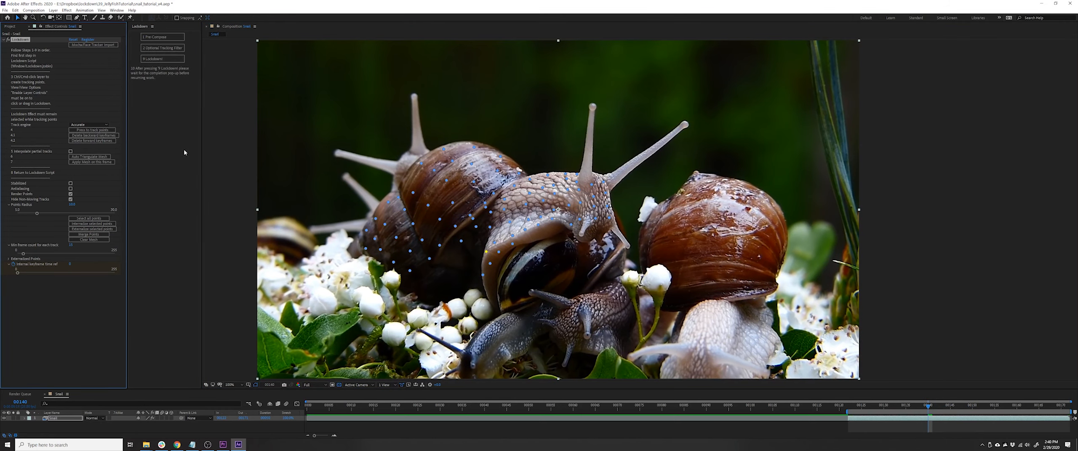
{"action": "key", "text": "Page_Up"}
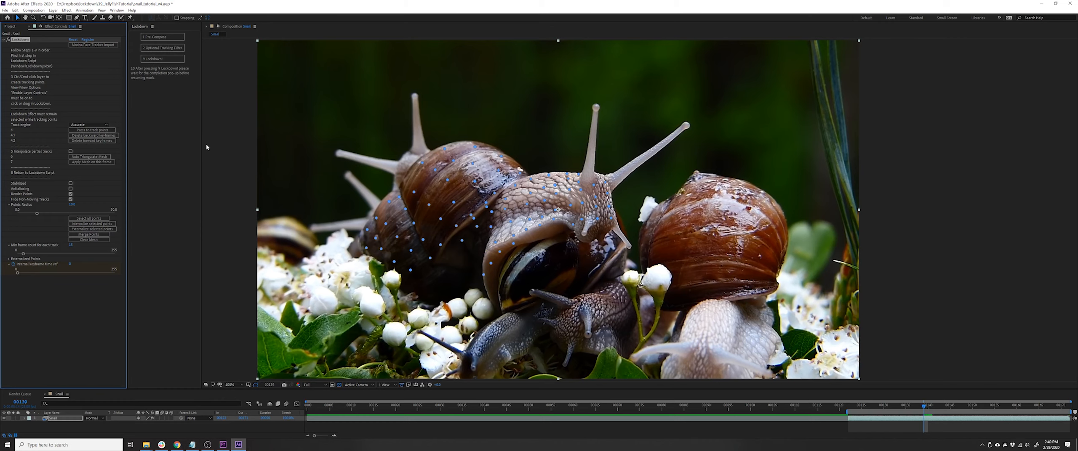
{"action": "key", "text": "space"}
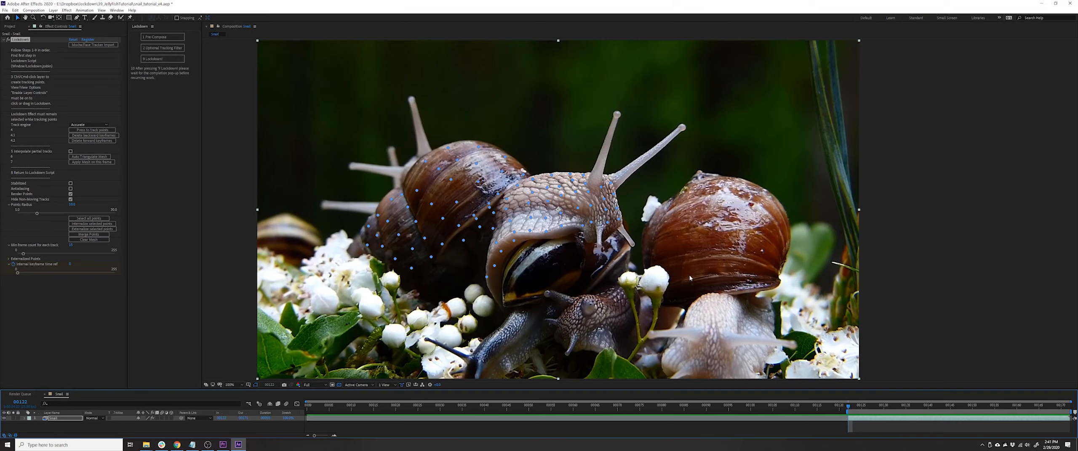
Step: Add tracking points on the snail's face and the tips of its two front antennae, and track them
{"action": "left_click", "coordinate": [632, 244], "text": "ctrl"}
{"action": "left_click", "coordinate": [683, 127], "text": "ctrl"}
{"action": "left_click", "coordinate": [617, 115], "text": "ctrl"}
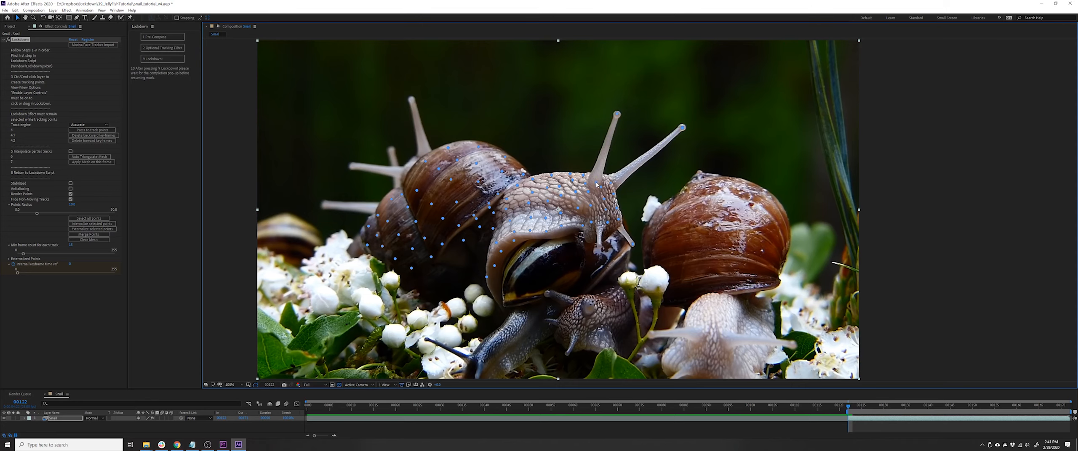
{"action": "left_click", "coordinate": [102, 130]}
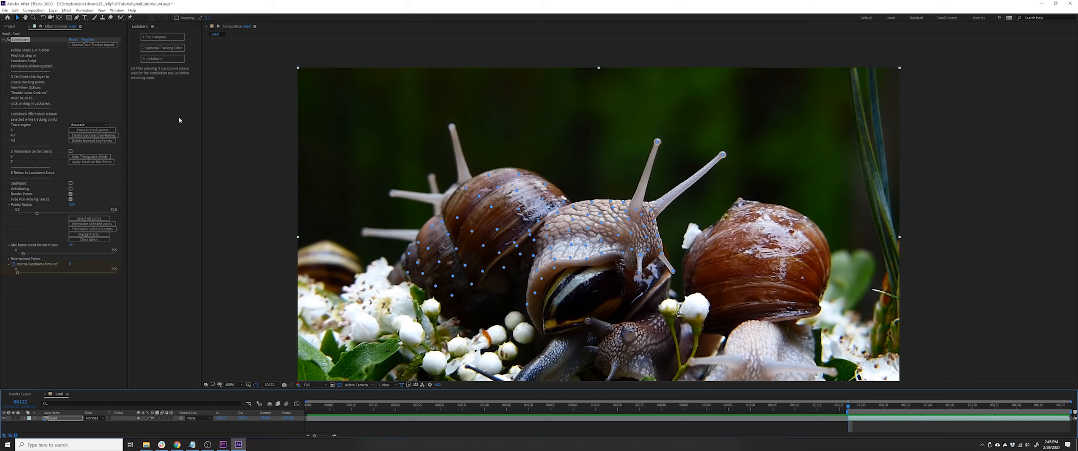
Step: Enable interpolation of partial tracks, auto-triangulate the mesh and apply it on this frame
{"action": "left_click", "coordinate": [90, 158]}
{"action": "left_click", "coordinate": [85, 162]}
Step: Lock down the clip with the Lockdown script and open the resulting stabilized composition
{"action": "left_click", "coordinate": [165, 59]}
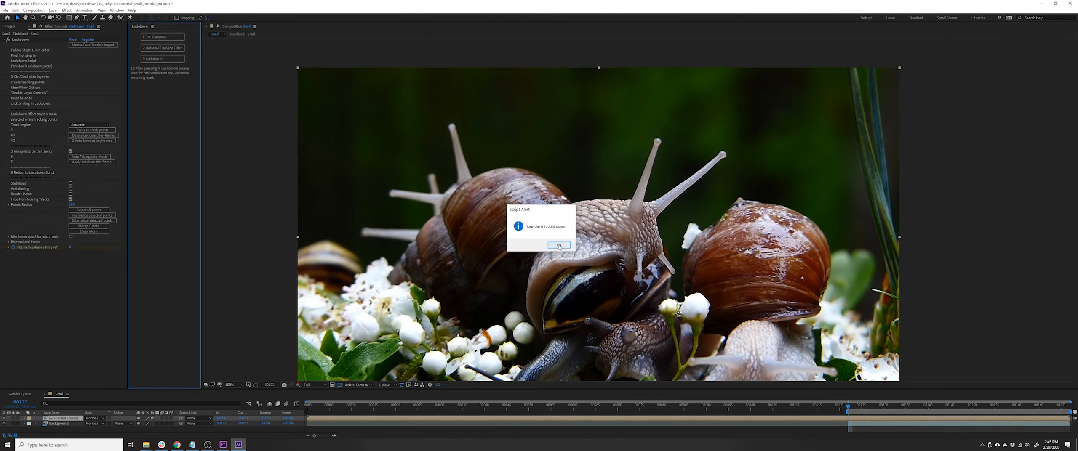
{"action": "left_click", "coordinate": [559, 246]}
{"action": "double_click", "coordinate": [75, 420]}
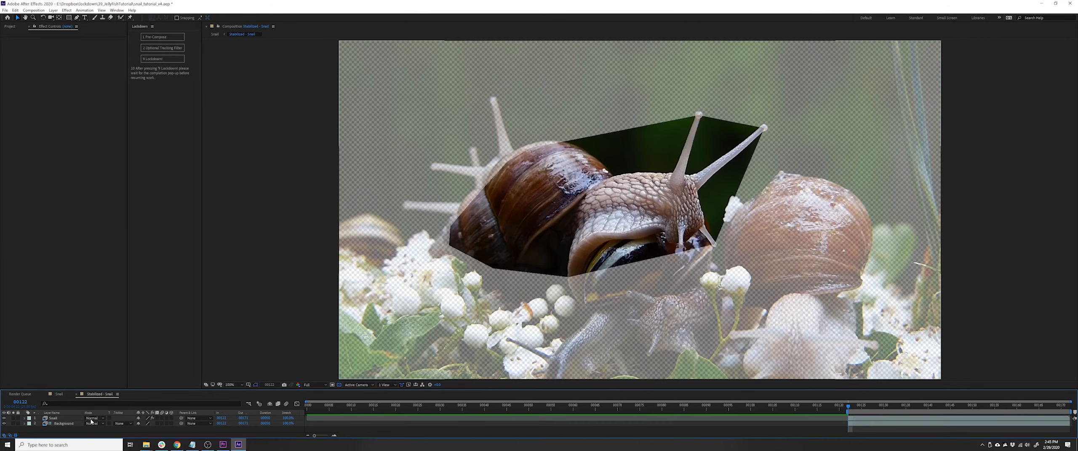
Step: Create a white solid at the default settings and apply the Checkerboard effect to it
{"action": "key", "text": "ctrl+y"}
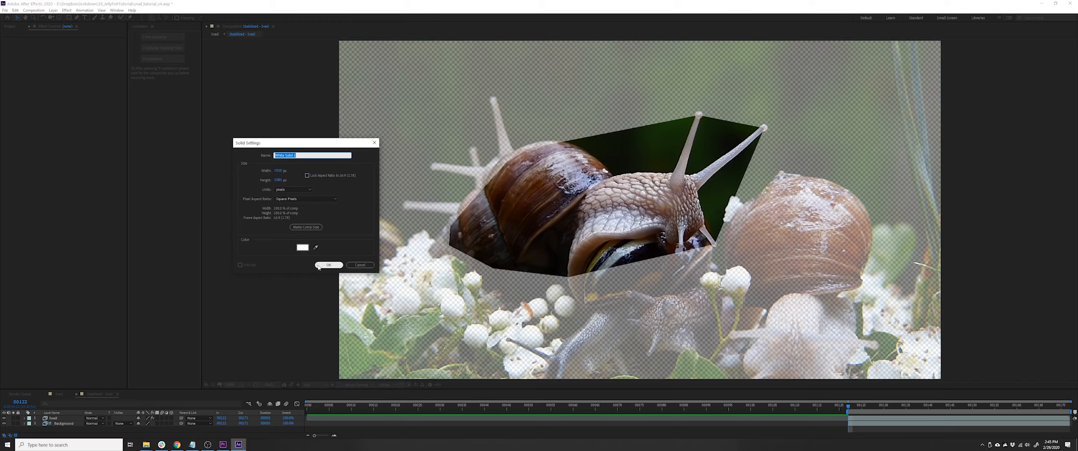
{"action": "left_click", "coordinate": [329, 267]}
{"action": "left_click", "coordinate": [67, 10]}
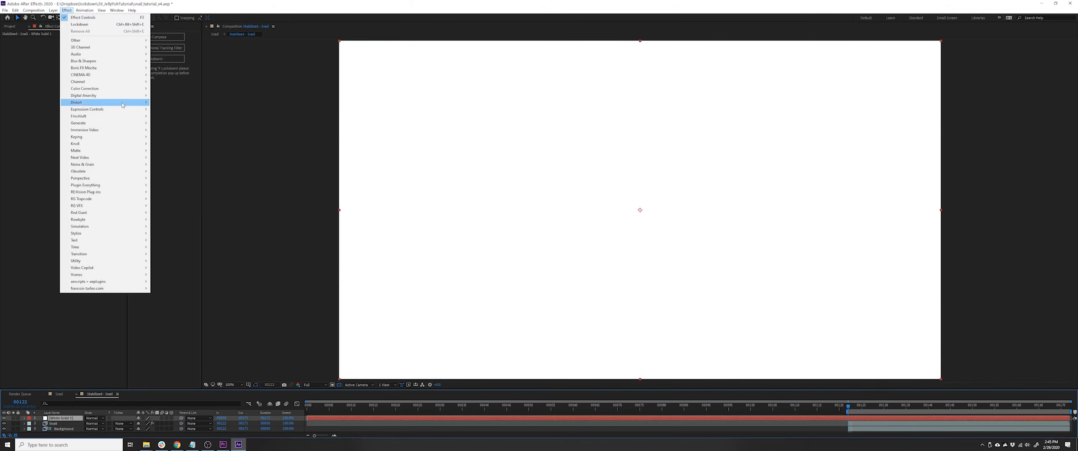
{"action": "mouse_move", "coordinate": [134, 122]}
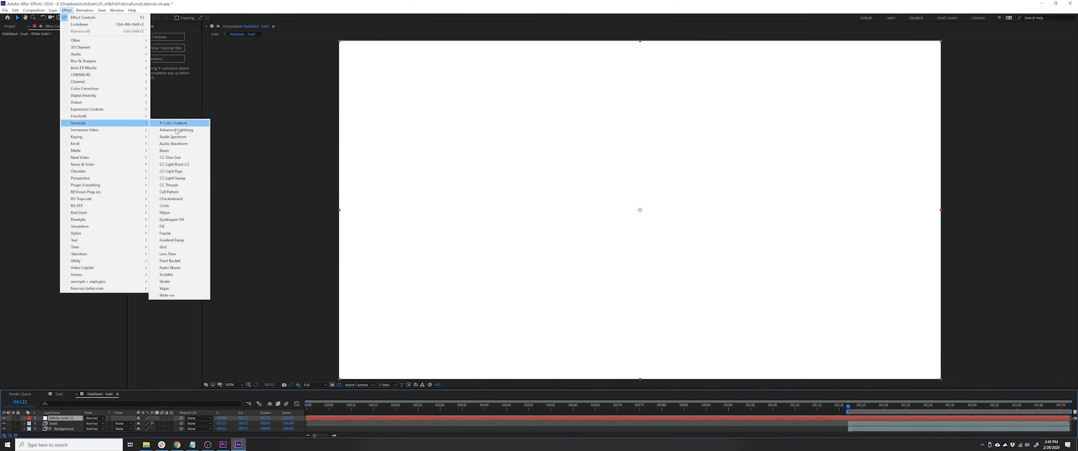
{"action": "left_click", "coordinate": [187, 199]}
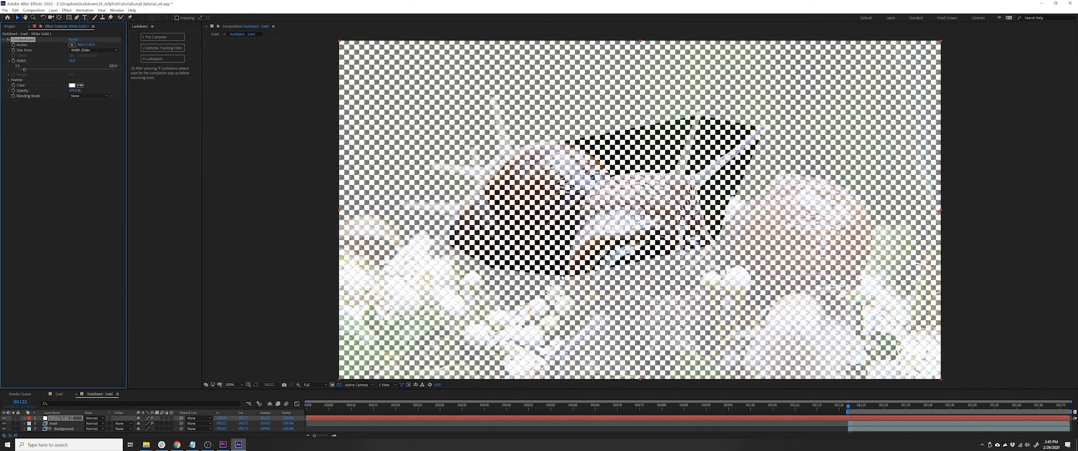
Step: Return to the main snail composition and play back the checkerboard's tracking on the snail
{"action": "key", "text": "Tab"}
{"action": "left_click", "coordinate": [418, 357]}
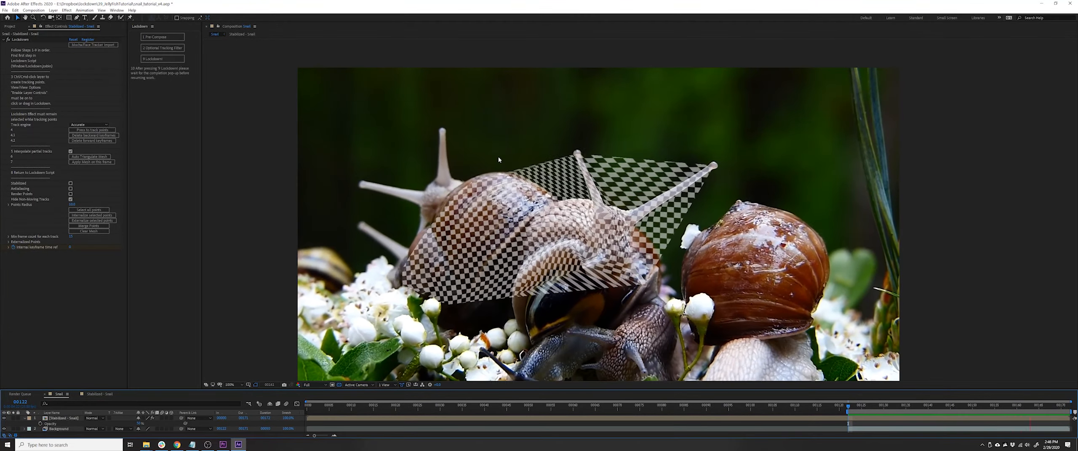
{"action": "key", "text": "space"}
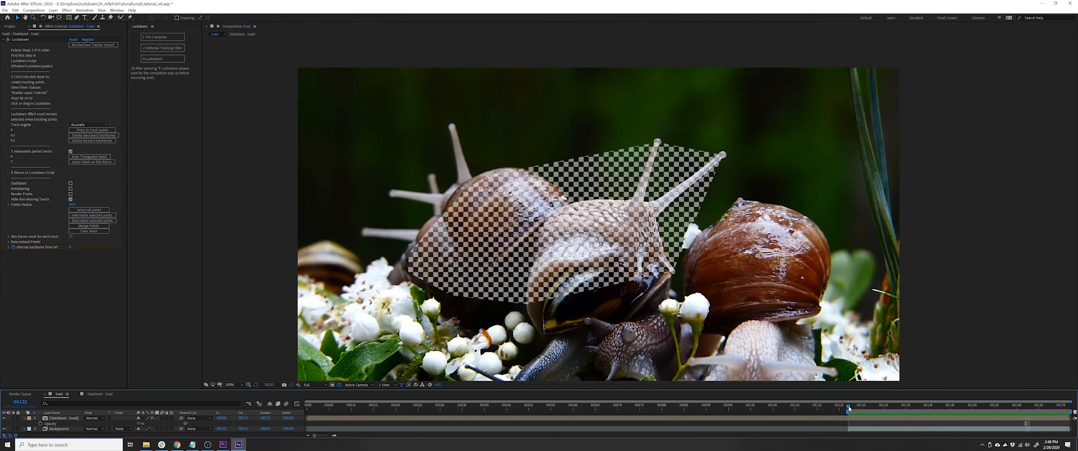
Step: Undo the checkerboard solid and the lockdown, back to the single snail layer with its tracking points
{"action": "key", "text": "ctrl+z"}
{"action": "key", "text": "ctrl+z"}
{"action": "key", "text": "ctrl+z"}
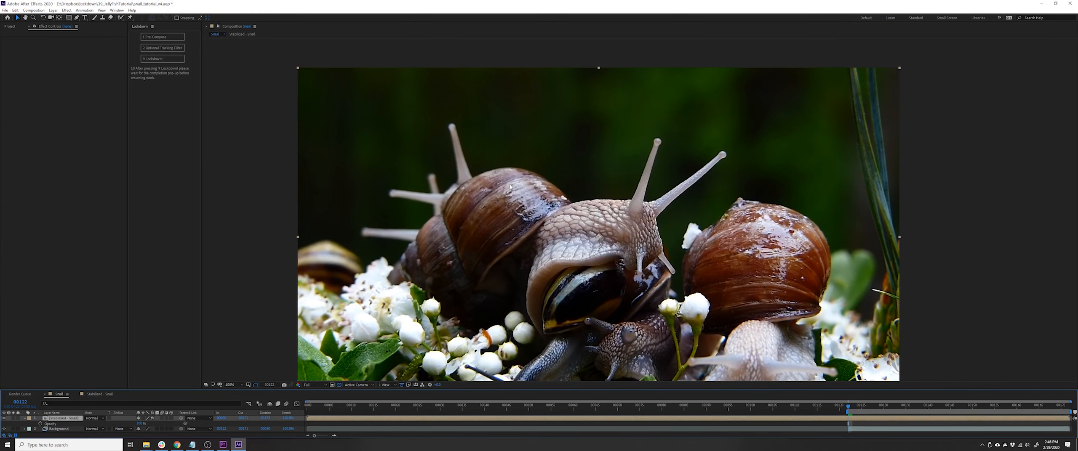
{"action": "key", "text": "ctrl+z"}
{"action": "key", "text": "ctrl+z"}
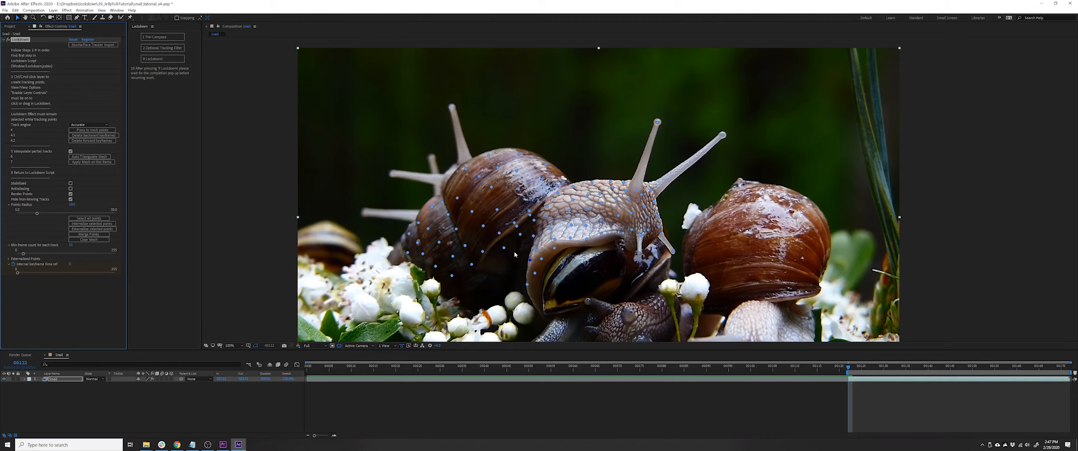
Step: Rename the snail layer as Shell, duplicate it and name the copy Neck
{"action": "left_click", "coordinate": [74, 381]}
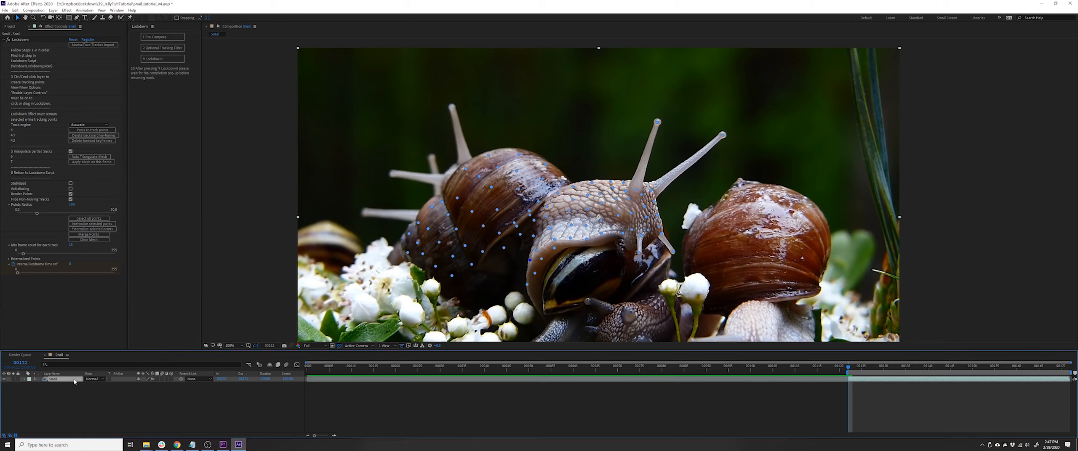
{"action": "key", "text": "Return"}
{"action": "type", "text": "Shell"}
{"action": "key", "text": "Return"}
{"action": "key", "text": "ctrl+d"}
{"action": "key", "text": "Return"}
{"action": "type", "text": "Neck"}
{"action": "key", "text": "Return"}
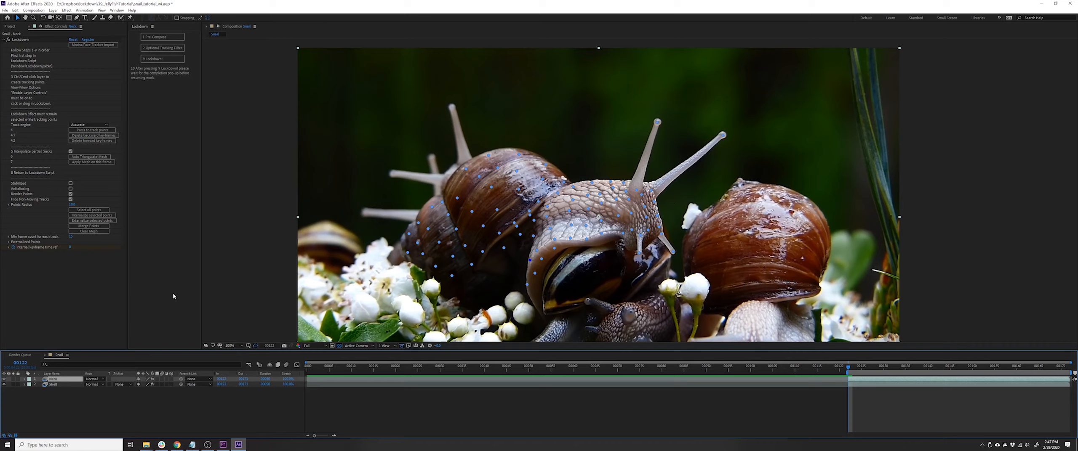
Step: Duplicate the Neck layer as Antenna1 and make three more copies of Antenna1
{"action": "key", "text": "ctrl+d"}
{"action": "key", "text": "Return"}
{"action": "type", "text": "Antenna1"}
{"action": "key", "text": "Return"}
{"action": "key", "text": "ctrl+d"}
{"action": "key", "text": "ctrl+d"}
{"action": "key", "text": "ctrl+d"}
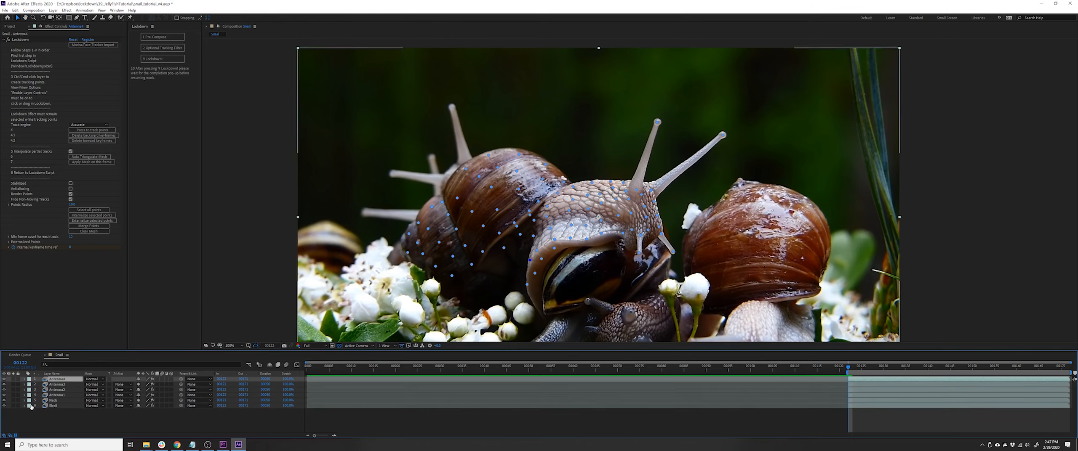
Step: On the soloed Shell layer, delete the neck, face and antenna tracking points and add points around the shell's outer edge
{"action": "left_click", "coordinate": [53, 407]}
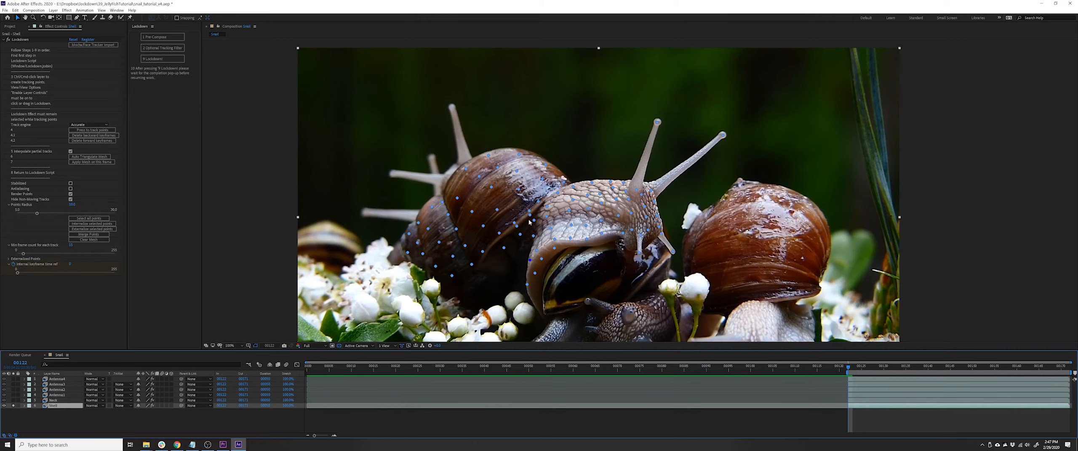
{"action": "left_click", "coordinate": [19, 40]}
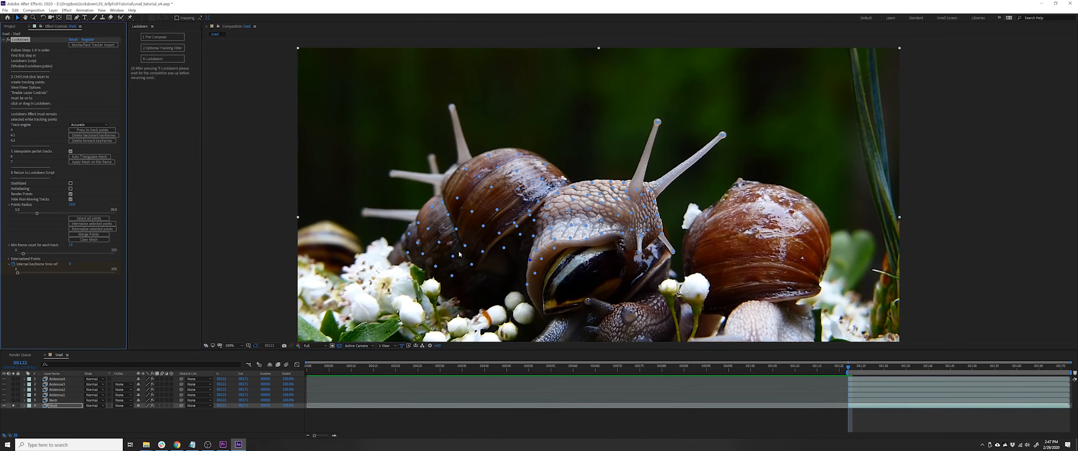
{"action": "left_click_drag", "start_coordinate": [525, 229], "coordinate": [626, 337]}
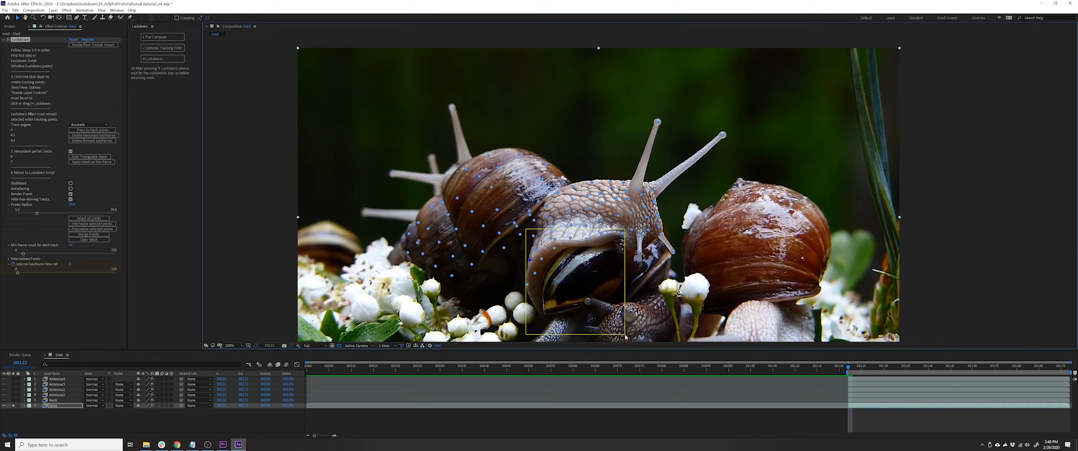
{"action": "left_click_drag", "start_coordinate": [538, 198], "coordinate": [728, 305]}
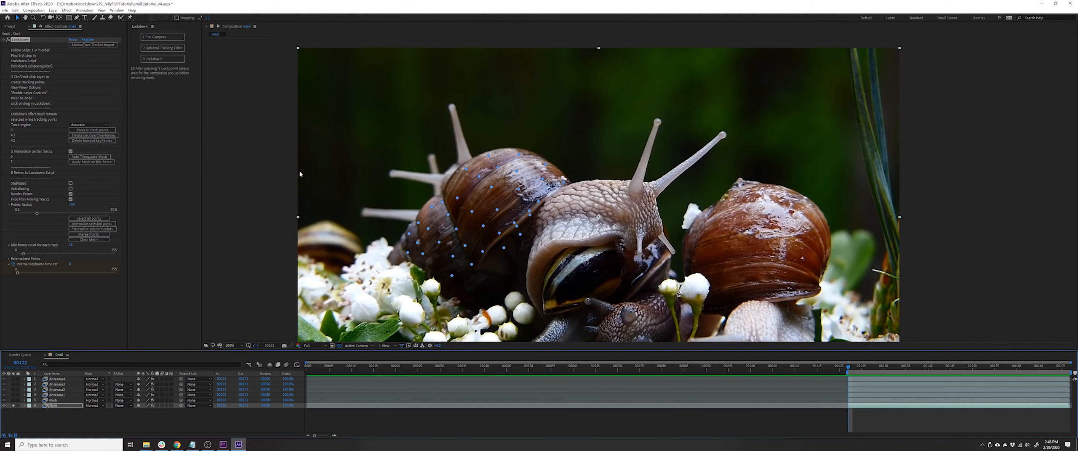
{"action": "left_click", "coordinate": [572, 181], "text": "ctrl"}
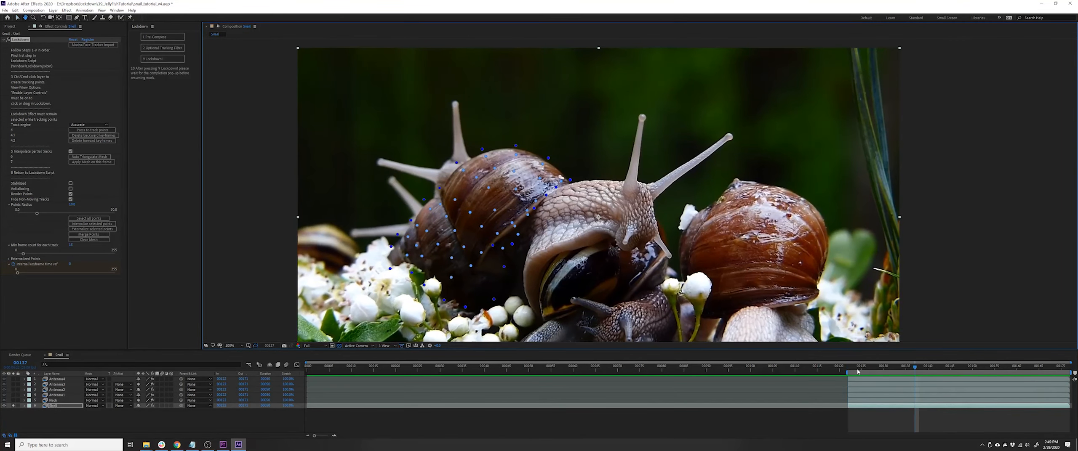
Step: On the soloed Neck layer, delete the shell and antenna-tip tracking points and track the neck points
{"action": "left_click", "coordinate": [13, 401]}
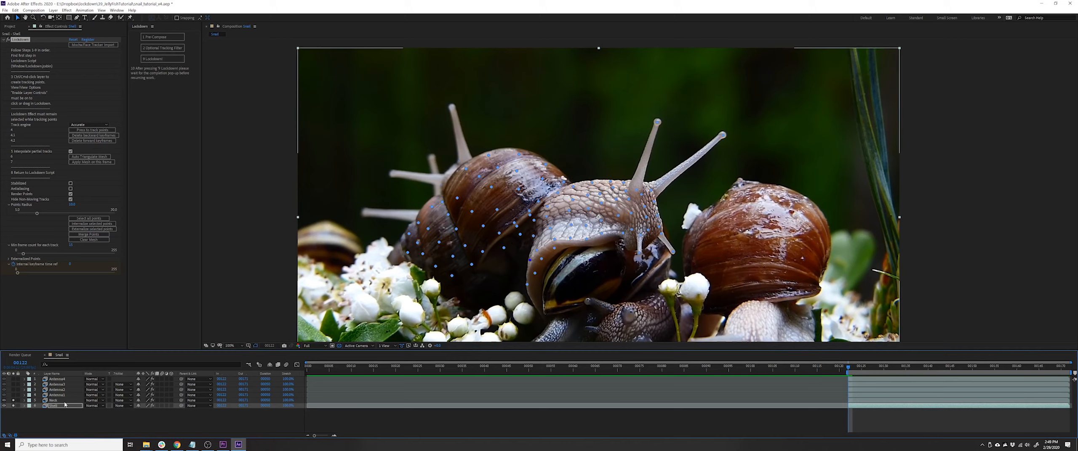
{"action": "left_click", "coordinate": [60, 400]}
{"action": "left_click", "coordinate": [19, 39]}
{"action": "left_click_drag", "start_coordinate": [354, 133], "coordinate": [520, 229]}
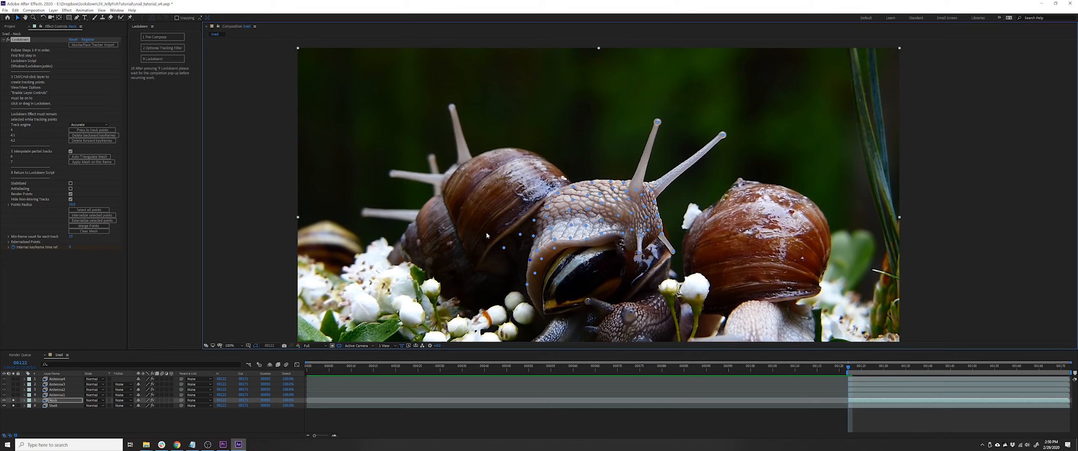
{"action": "left_click", "coordinate": [503, 248]}
{"action": "left_click_drag", "start_coordinate": [638, 102], "coordinate": [743, 141]}
{"action": "left_click", "coordinate": [105, 130]}
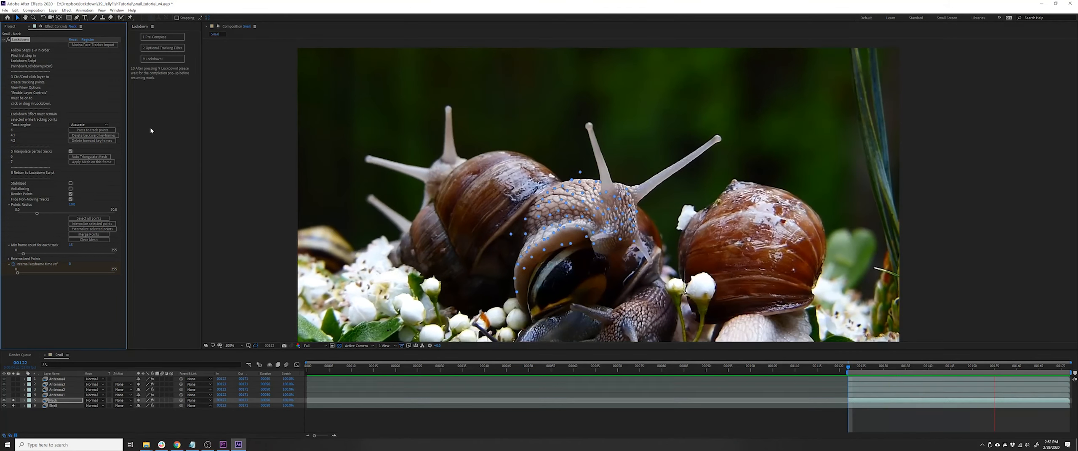
Step: On the Neck layer, select the drifting tracking point above the neck's upper edge and delete its forward keyframes from frame 145
{"action": "key", "text": "v"}
{"action": "left_click", "coordinate": [579, 173]}
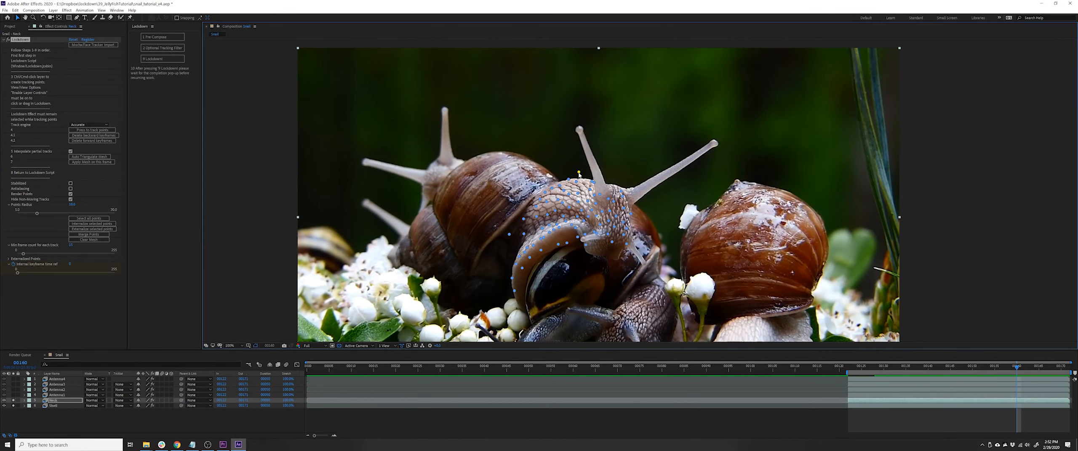
{"action": "key", "text": "Page_Up"}
{"action": "key", "text": "Page_Up"}
{"action": "key", "text": "Page_Up"}
{"action": "key", "text": "Page_Up"}
{"action": "key", "text": "Page_Up"}
{"action": "key", "text": "Page_Up"}
{"action": "key", "text": "Page_Up"}
{"action": "key", "text": "Page_Up"}
{"action": "key", "text": "Page_Up"}
{"action": "key", "text": "Page_Up"}
{"action": "key", "text": "Page_Up"}
{"action": "key", "text": "Page_Up"}
{"action": "key", "text": "Page_Up"}
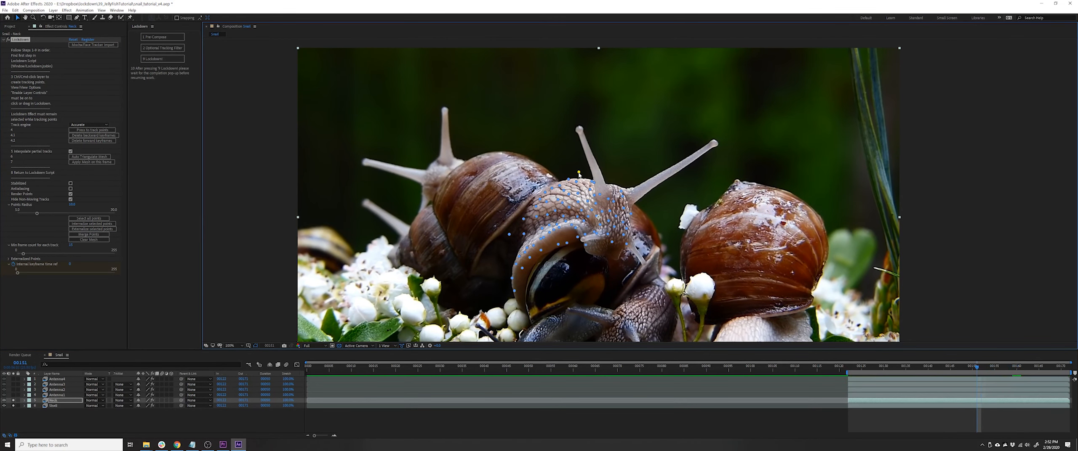
{"action": "key", "text": "Page_Up"}
{"action": "key", "text": "Page_Up"}
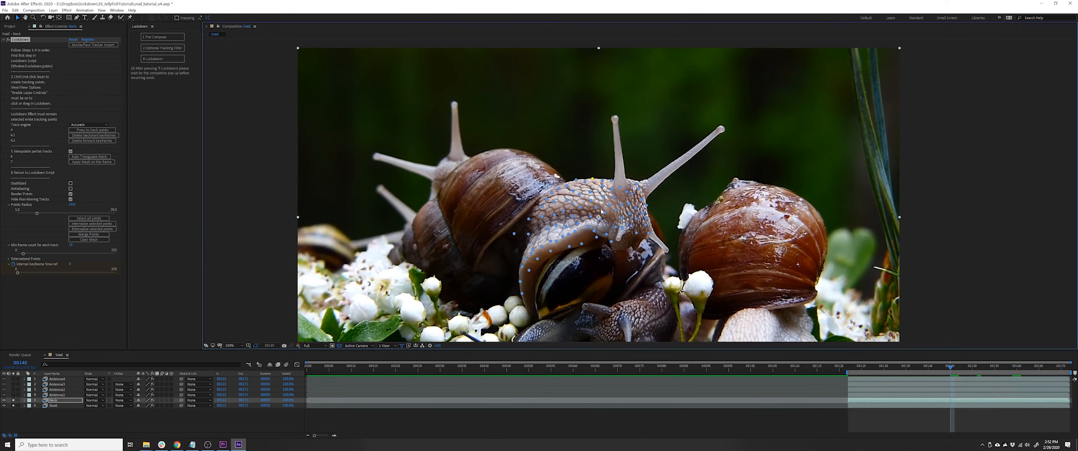
{"action": "left_click", "coordinate": [84, 141]}
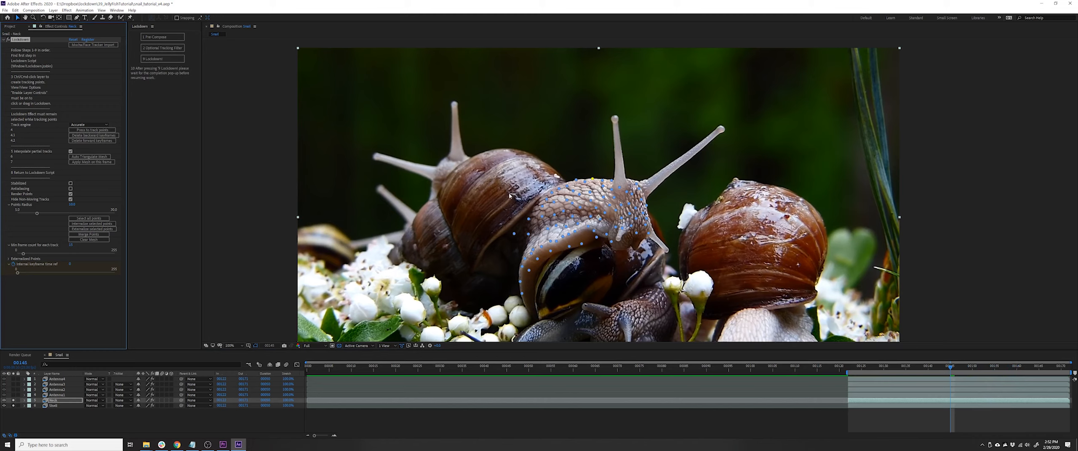
Step: Delete the forward keyframes of another stray point at the neck's upper edge from frame 139 and play back the track
{"action": "left_click", "coordinate": [576, 179]}
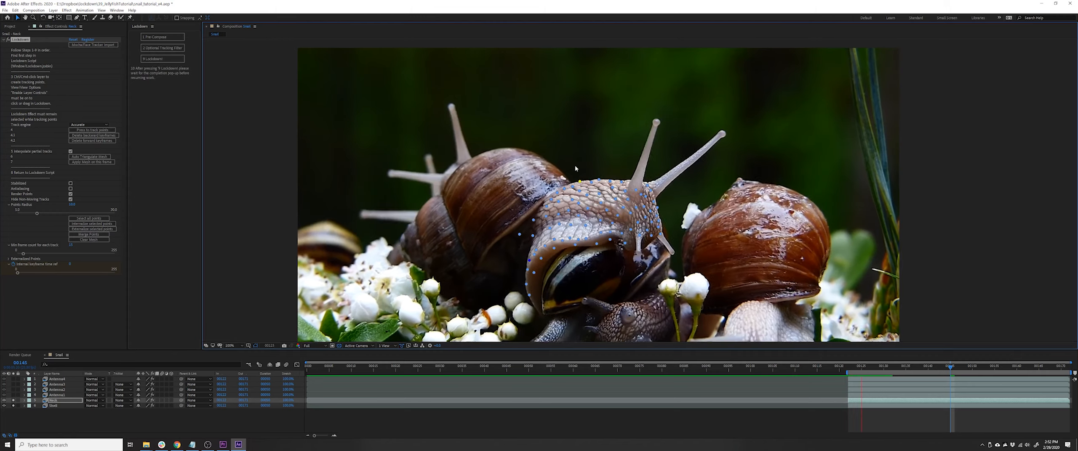
{"action": "key", "text": "Page_Up"}
{"action": "key", "text": "Page_Up"}
{"action": "key", "text": "Page_Up"}
{"action": "key", "text": "Page_Up"}
{"action": "key", "text": "Page_Up"}
{"action": "key", "text": "Page_Up"}
{"action": "key", "text": "Page_Up"}
{"action": "key", "text": "Page_Up"}
{"action": "key", "text": "Page_Up"}
{"action": "key", "text": "Page_Up"}
{"action": "key", "text": "Page_Up"}
{"action": "key", "text": "Page_Up"}
{"action": "key", "text": "Page_Up"}
{"action": "key", "text": "Page_Up"}
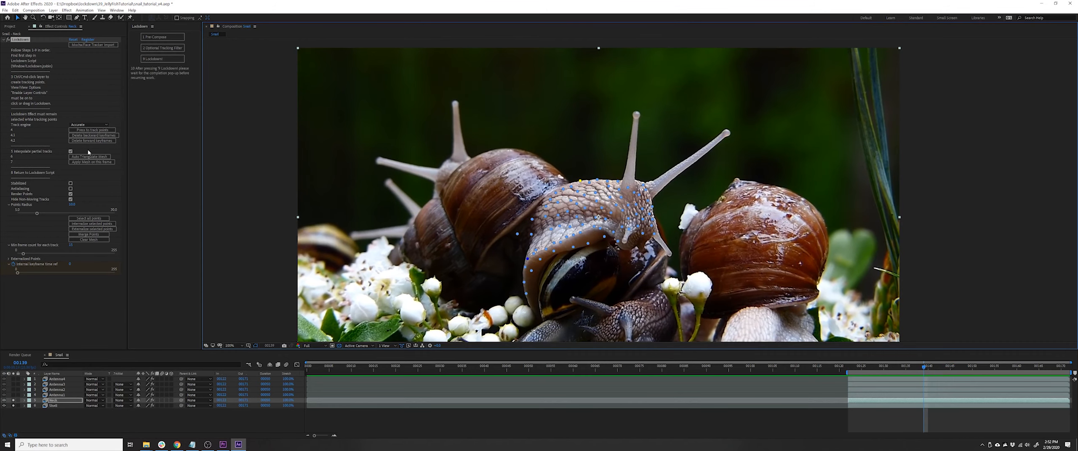
{"action": "left_click", "coordinate": [103, 139]}
{"action": "key", "text": "space"}
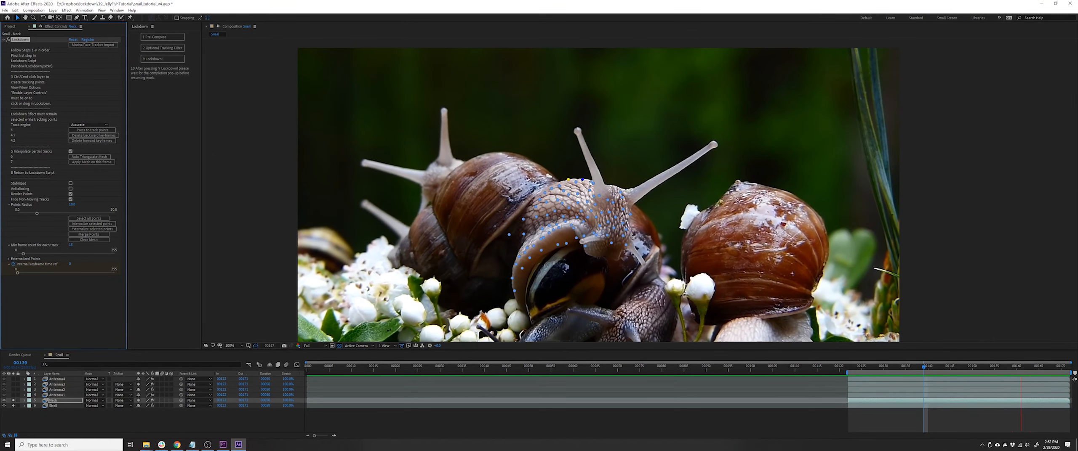
{"action": "key", "text": "space"}
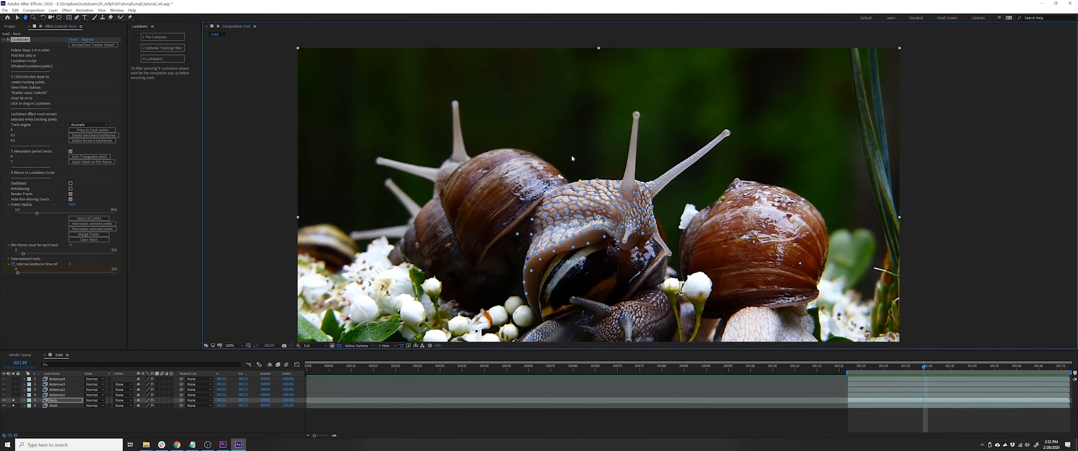
{"action": "key", "text": "space"}
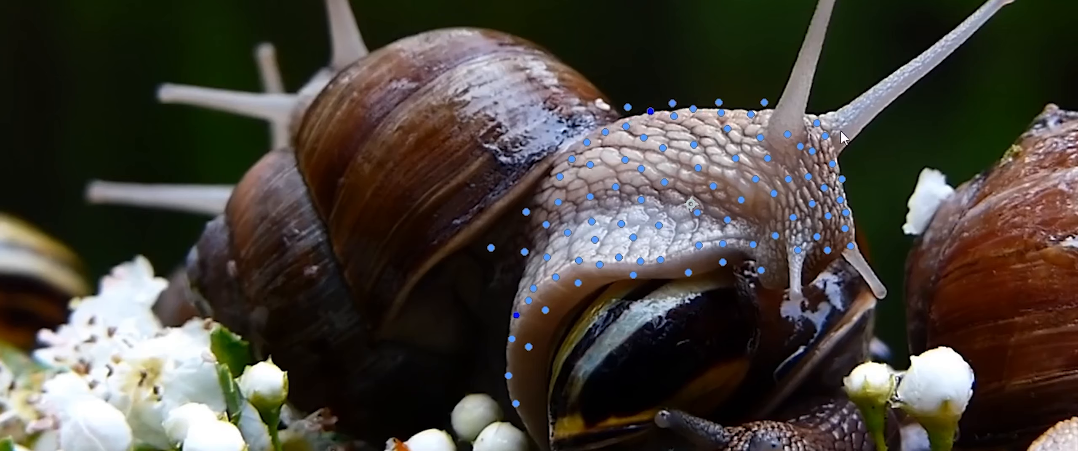
Step: Add tracking points just outside the neck's outline, along the face, the underside and the lower edge
{"action": "left_click", "coordinate": [814, 107]}
{"action": "left_click", "coordinate": [845, 155]}
{"action": "left_click", "coordinate": [852, 194]}
{"action": "left_click", "coordinate": [691, 282]}
{"action": "left_click", "coordinate": [633, 284]}
{"action": "left_click", "coordinate": [587, 301]}
{"action": "left_click", "coordinate": [554, 409]}
{"action": "left_click", "coordinate": [506, 409]}
{"action": "left_click", "coordinate": [496, 376]}
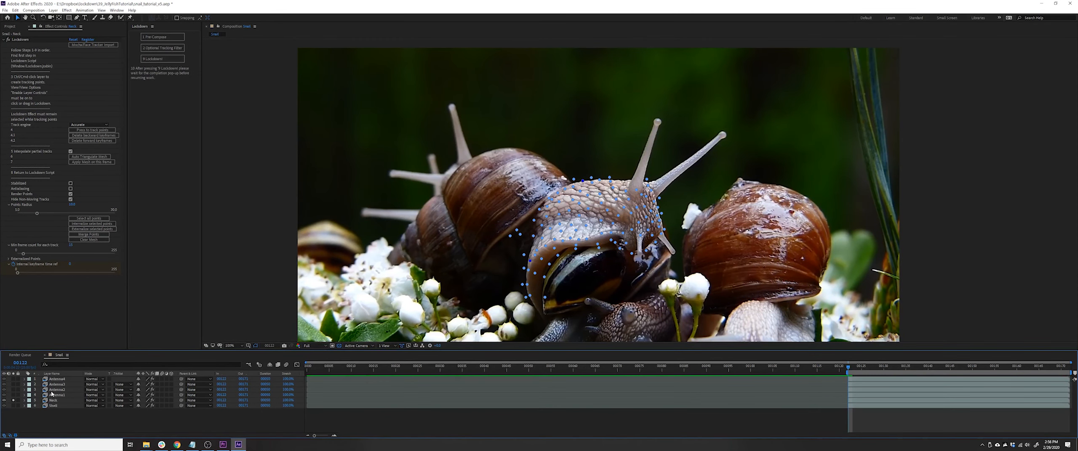
Step: Solo the Antenna1 layer and delete its shell, neck and face tracking points, keeping those around the upright antenna's tip and base
{"action": "left_click", "coordinate": [13, 395]}
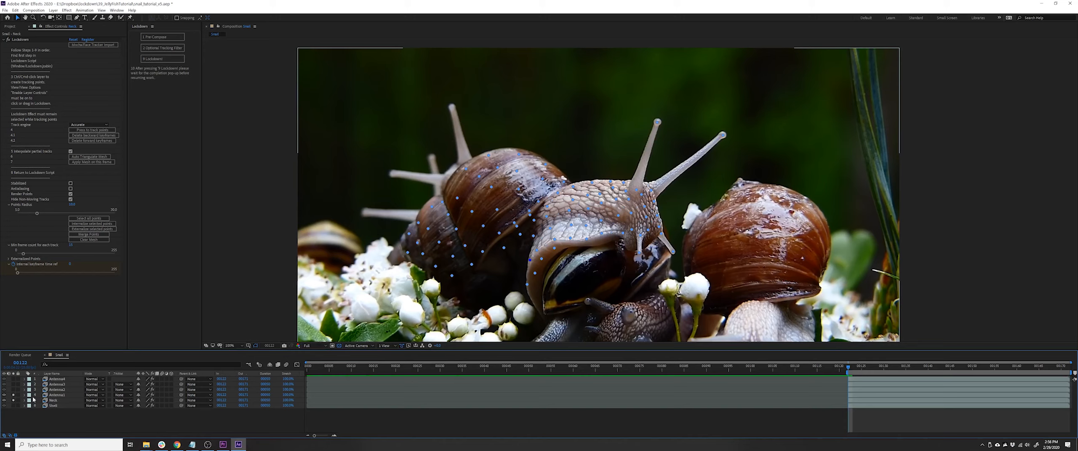
{"action": "left_click", "coordinate": [49, 395]}
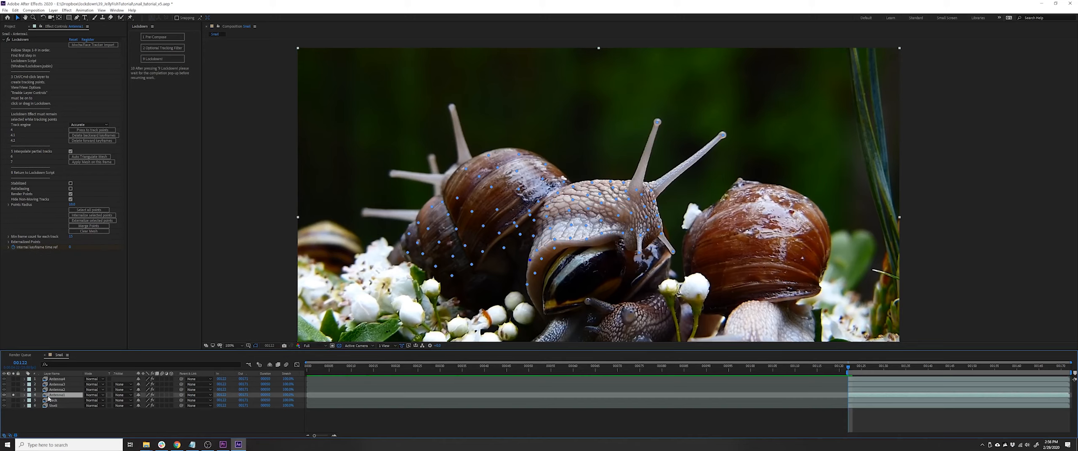
{"action": "left_click", "coordinate": [20, 39]}
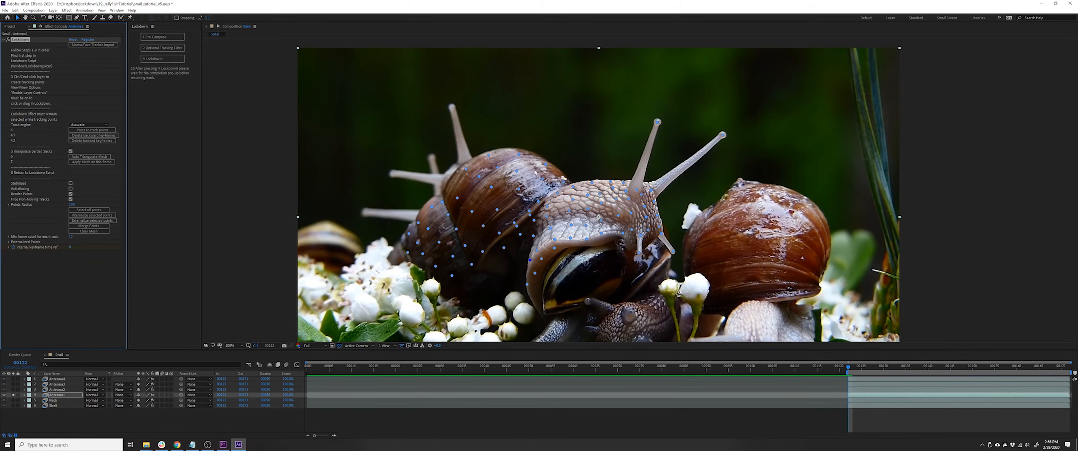
{"action": "left_click_drag", "start_coordinate": [364, 100], "coordinate": [613, 329]}
{"action": "key", "text": "Delete"}
{"action": "left_click_drag", "start_coordinate": [618, 171], "coordinate": [634, 209]}
{"action": "key", "text": "Delete"}
{"action": "key", "text": "Delete"}
{"action": "key", "text": "Delete"}
{"action": "left_click_drag", "start_coordinate": [614, 243], "coordinate": [659, 215]}
{"action": "key", "text": "Delete"}
{"action": "key", "text": "Delete"}
{"action": "key", "text": "Delete"}
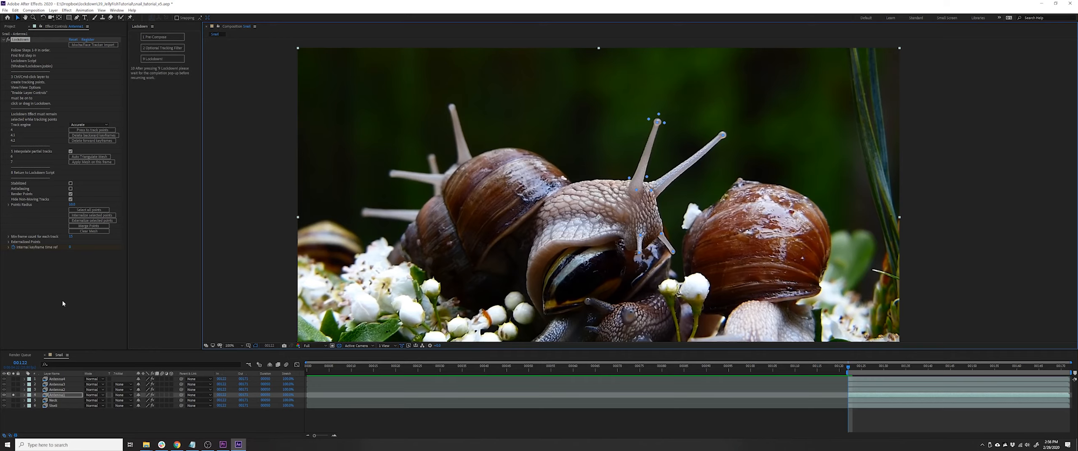
Step: Play back the Antenna1 track and examine the points at the antenna's tip, base and surrounding face near the clip's end
{"action": "key", "text": "space"}
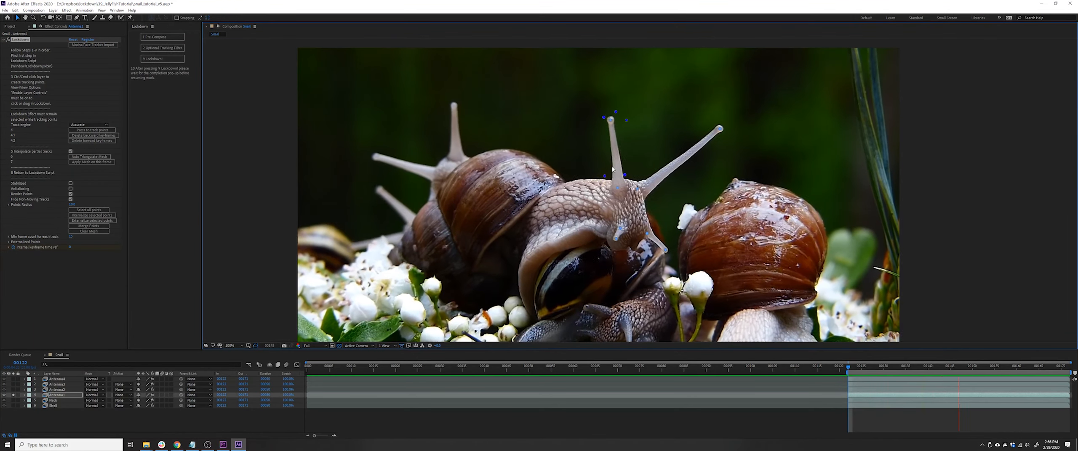
{"action": "key", "text": "space"}
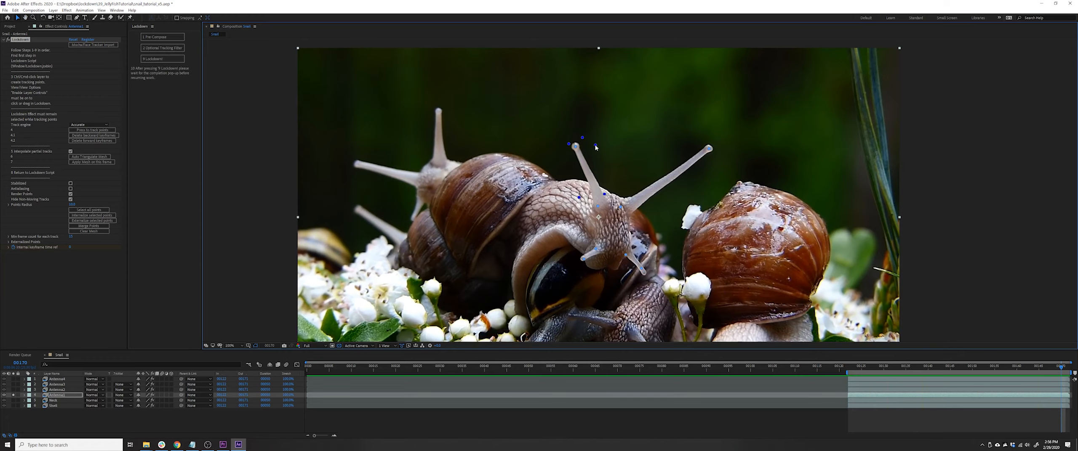
{"action": "key", "text": "space"}
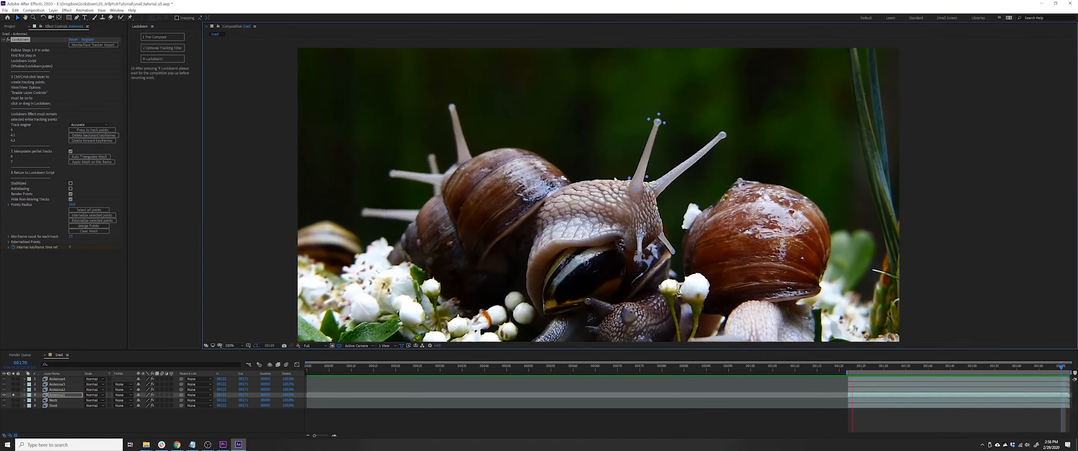
{"action": "key", "text": "space"}
{"action": "left_click_drag", "start_coordinate": [575, 217], "coordinate": [671, 293]}
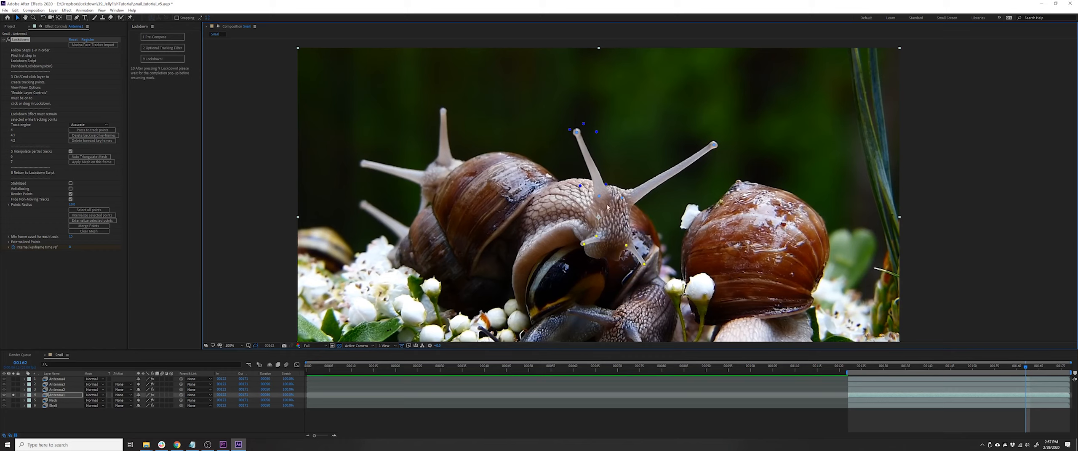
{"action": "left_click_drag", "start_coordinate": [615, 183], "coordinate": [640, 217]}
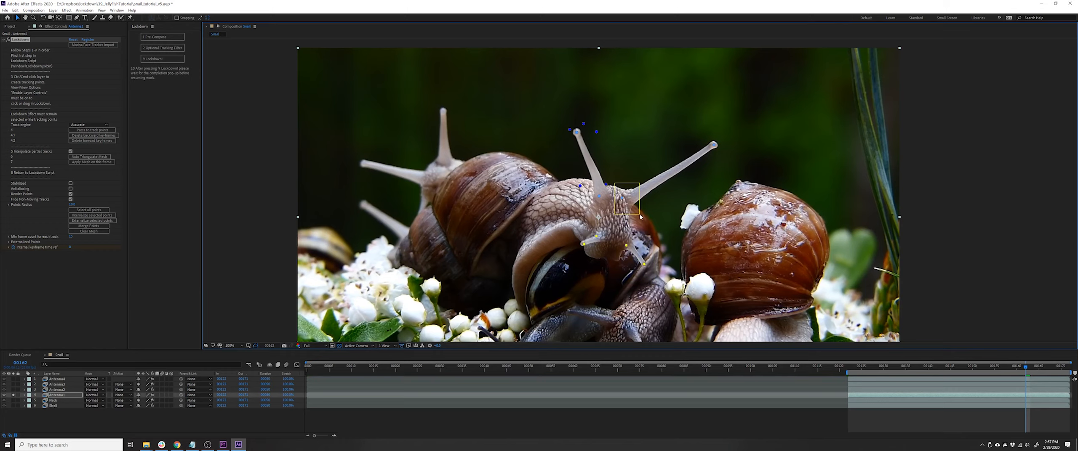
{"action": "left_click_drag", "start_coordinate": [676, 149], "coordinate": [735, 168]}
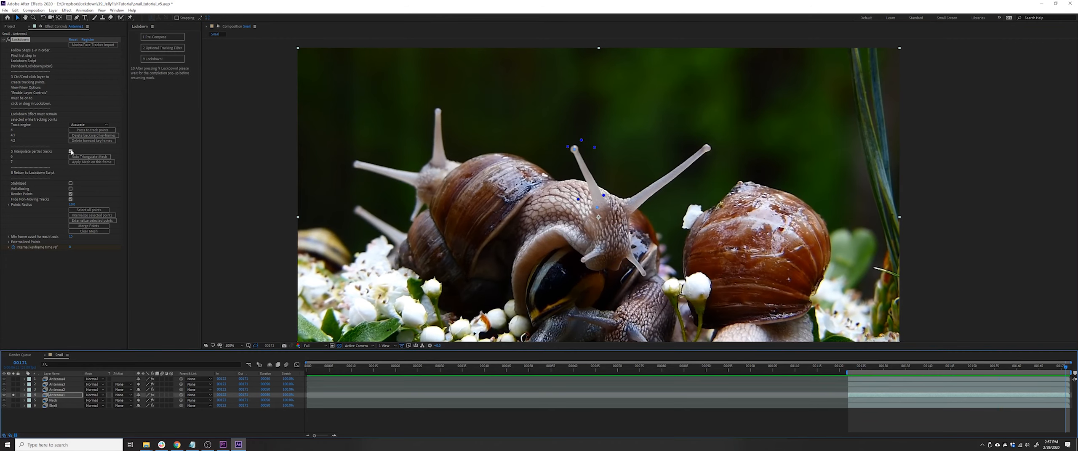
Step: Turn Interpolate Partial Tracks off for a comparison on the Antenna1 layer, restore it and play back the track
{"action": "left_click", "coordinate": [71, 152]}
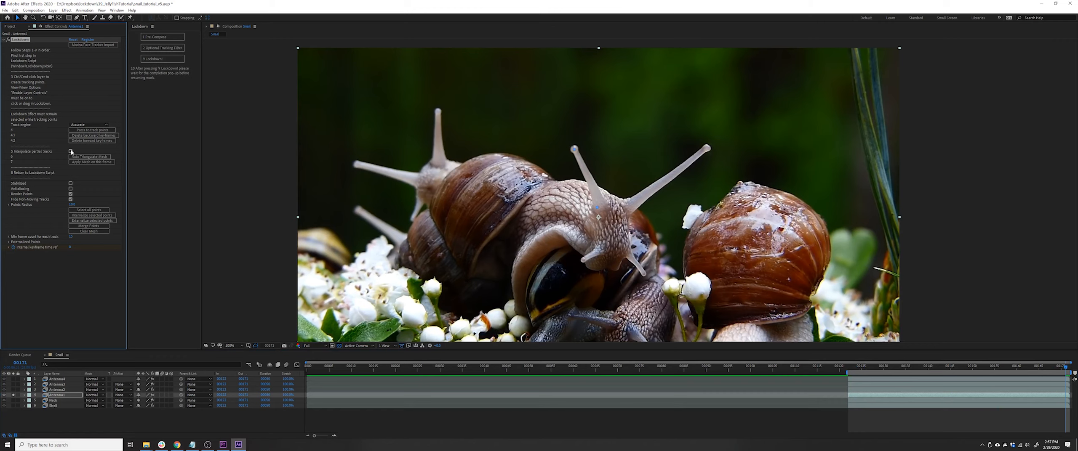
{"action": "key", "text": "space"}
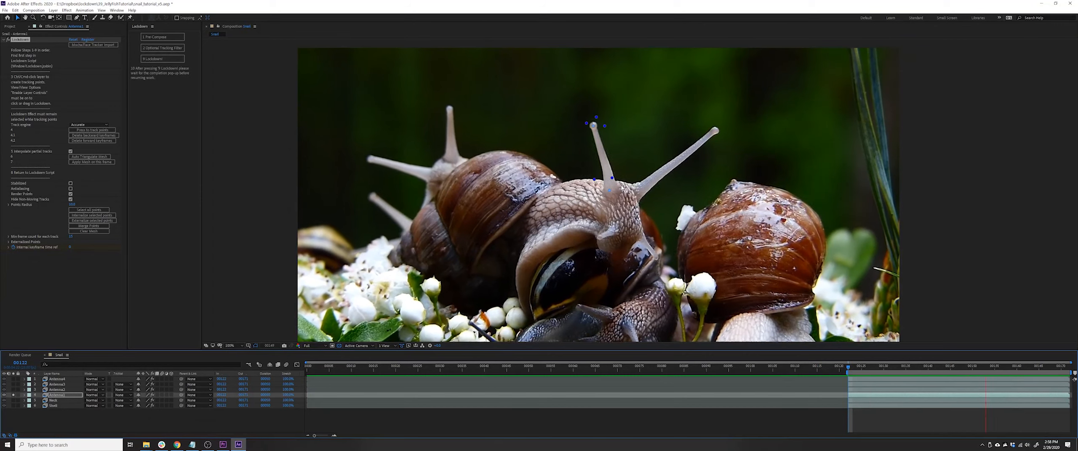
{"action": "key", "text": "space"}
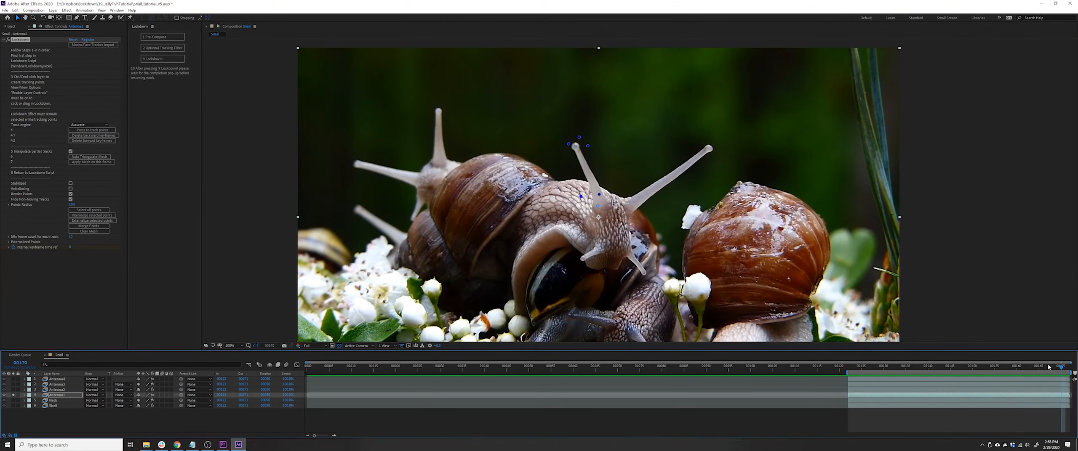
Step: Add a tracking point at the Antenna1 base at frame 170, track it and play back the result from the clip's start
{"action": "left_click", "coordinate": [605, 202], "text": "ctrl"}
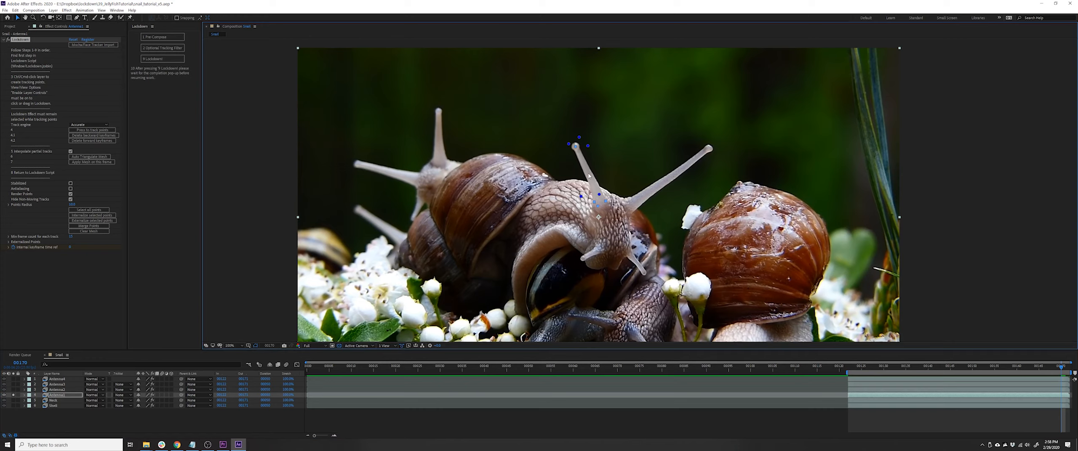
{"action": "left_click", "coordinate": [111, 130]}
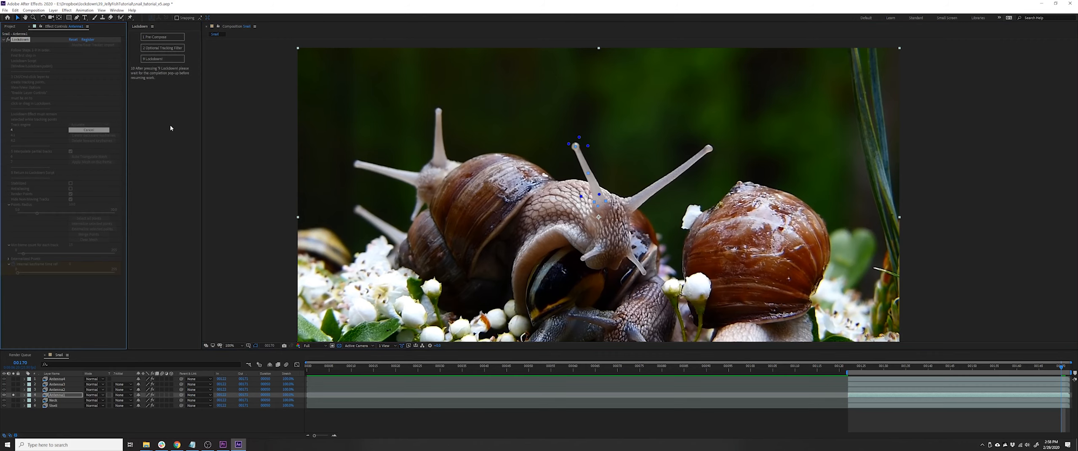
{"action": "key", "text": "space"}
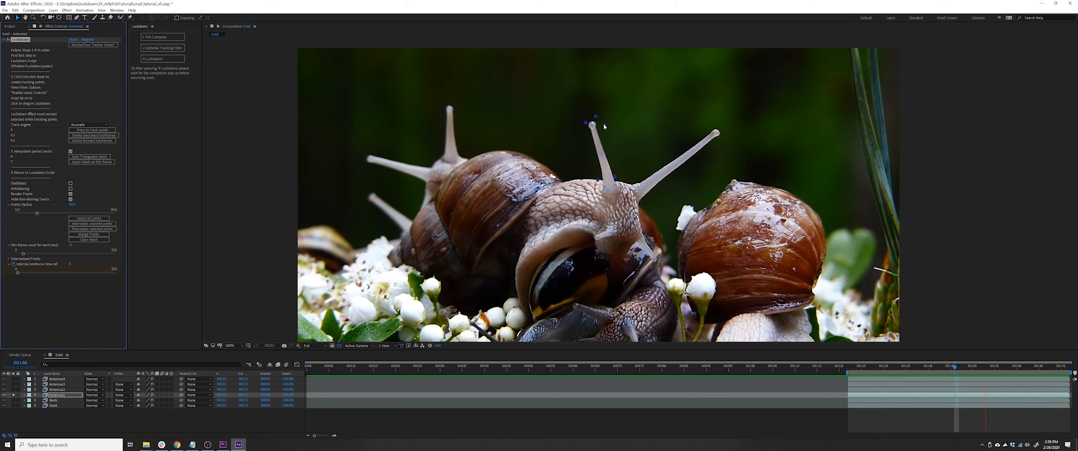
{"action": "left_click", "coordinate": [848, 368]}
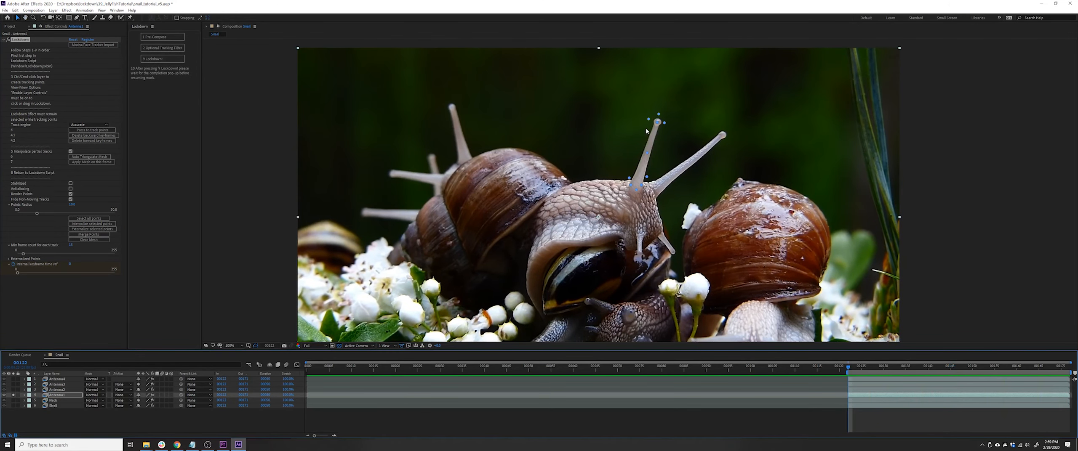
{"action": "key", "text": "space"}
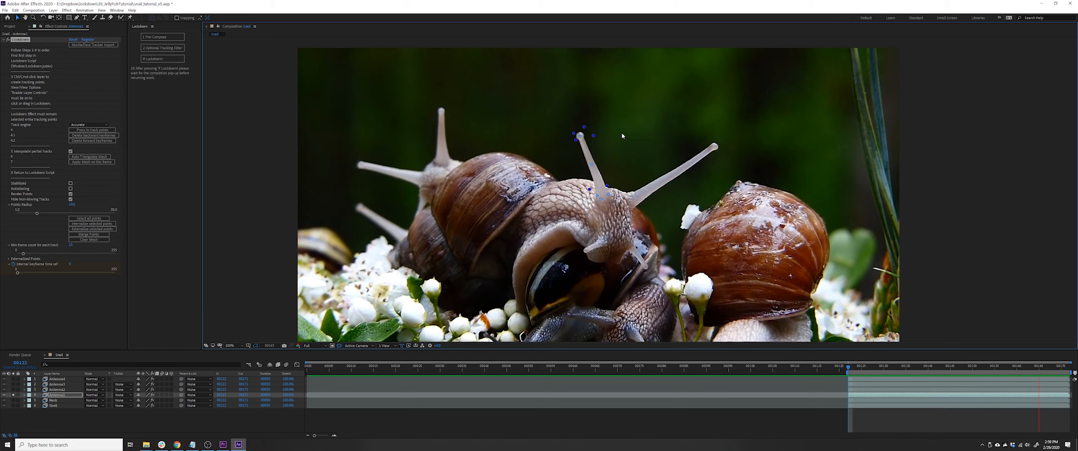
{"action": "left_click", "coordinate": [849, 367]}
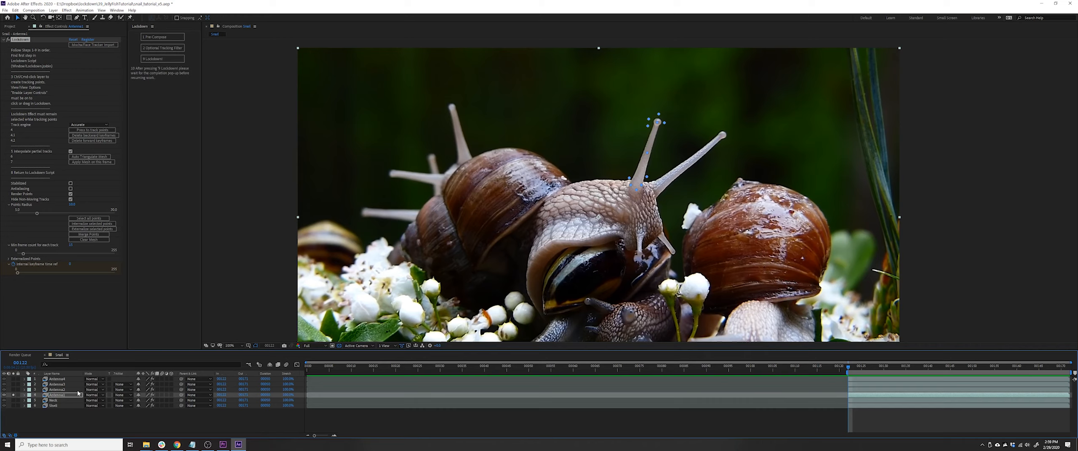
Step: Solo the Antenna2 layer and, at frame 148, add three points along the slanted antenna from base to tip and track them
{"action": "left_click", "coordinate": [14, 390]}
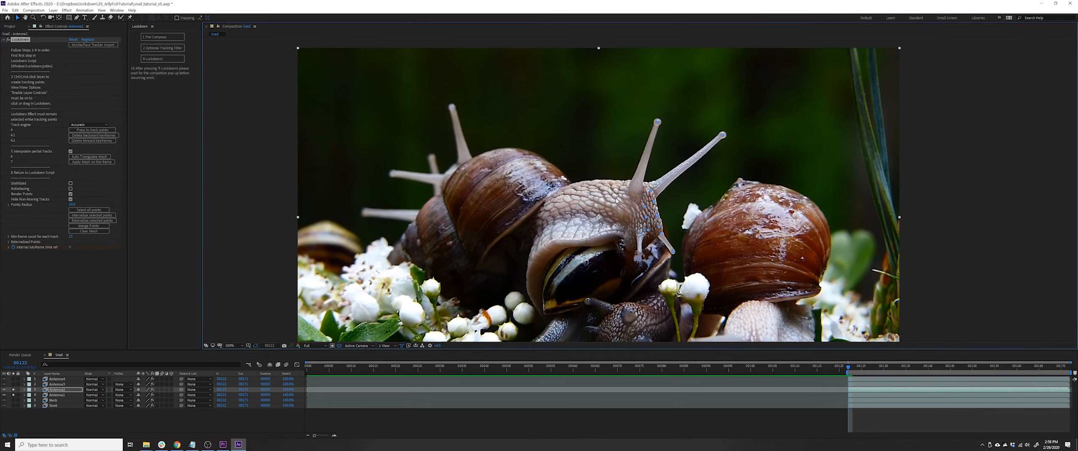
{"action": "left_click_drag", "start_coordinate": [626, 95], "coordinate": [663, 134]}
{"action": "left_click_drag", "start_coordinate": [848, 368], "coordinate": [963, 368]}
{"action": "left_click", "coordinate": [20, 40]}
{"action": "left_click", "coordinate": [654, 173], "text": "ctrl"}
{"action": "left_click", "coordinate": [694, 143], "text": "ctrl"}
{"action": "left_click", "coordinate": [713, 128], "text": "ctrl"}
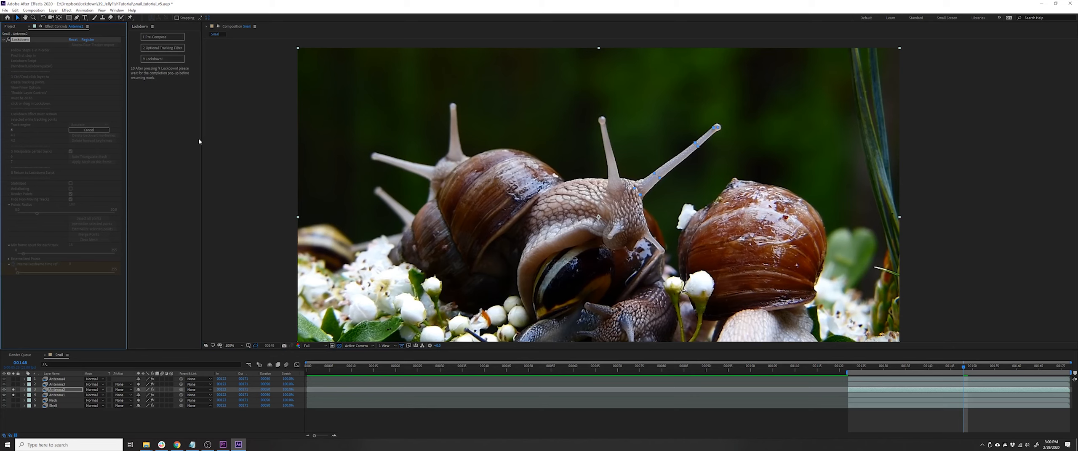
Step: Play back the Antenna2 track, return to the clip's start and turn off solo for the Antenna1 layer
{"action": "key", "text": "space"}
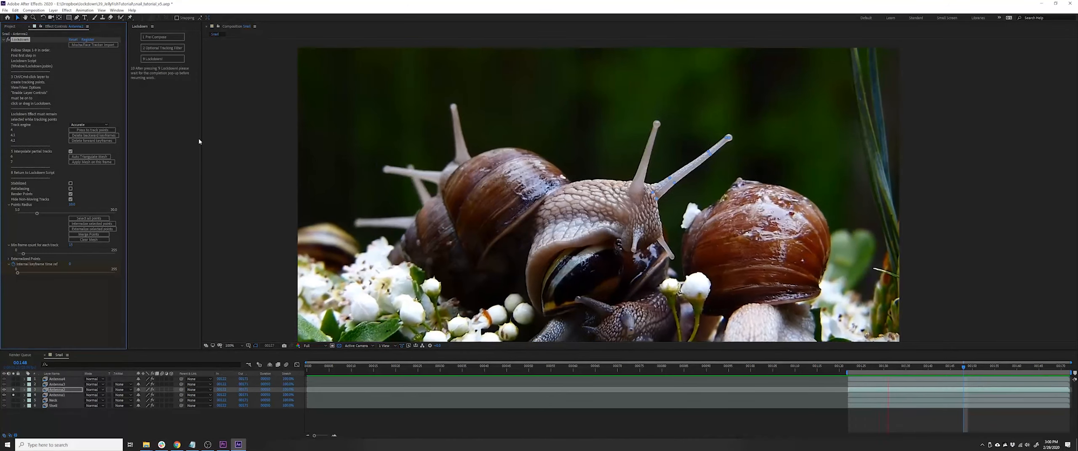
{"action": "left_click_drag", "start_coordinate": [916, 368], "coordinate": [851, 373]}
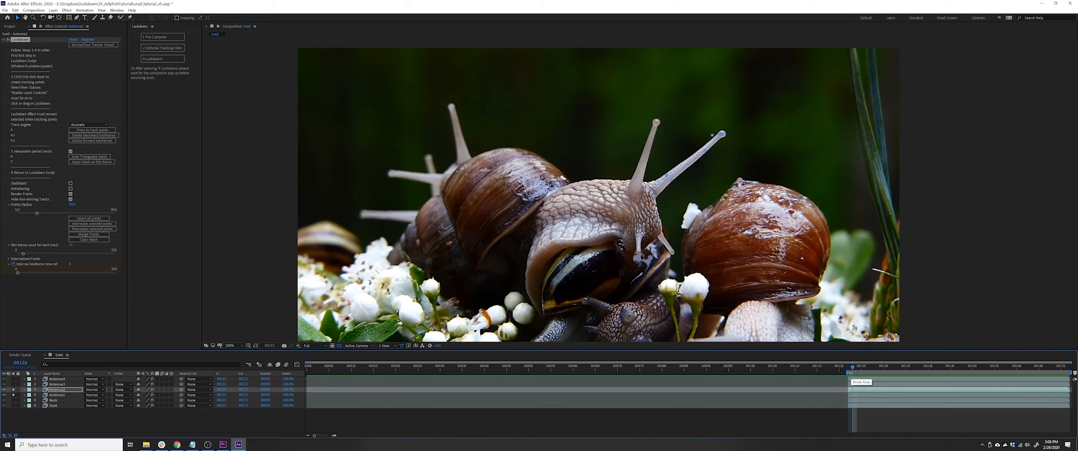
{"action": "left_click", "coordinate": [13, 396]}
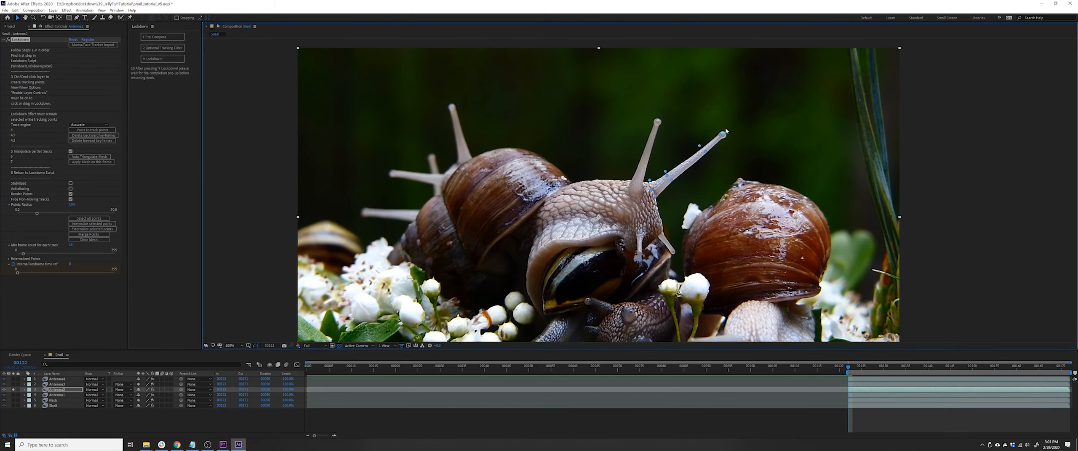
{"action": "key", "text": "space"}
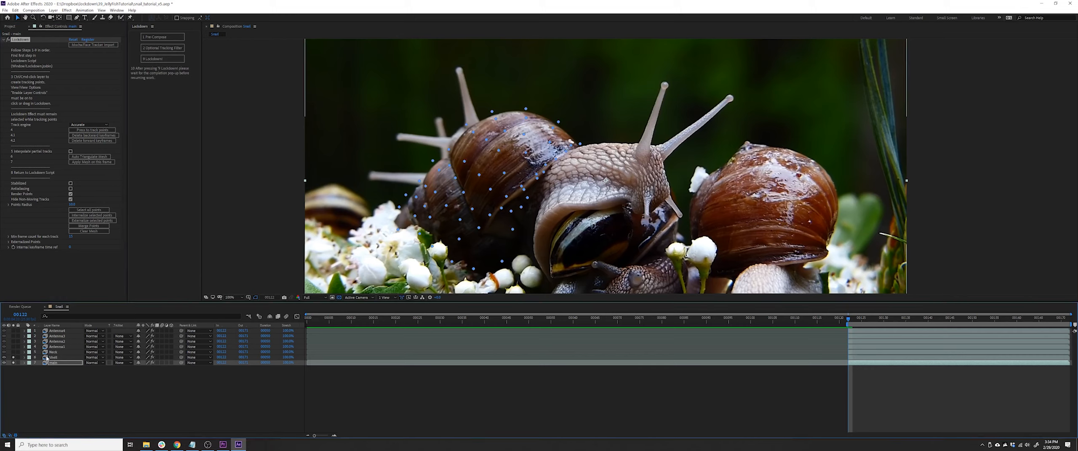
Step: Solo the Shell layer and externalize all of its Lockdown tracking points
{"action": "left_click", "coordinate": [13, 357]}
{"action": "left_click", "coordinate": [53, 358]}
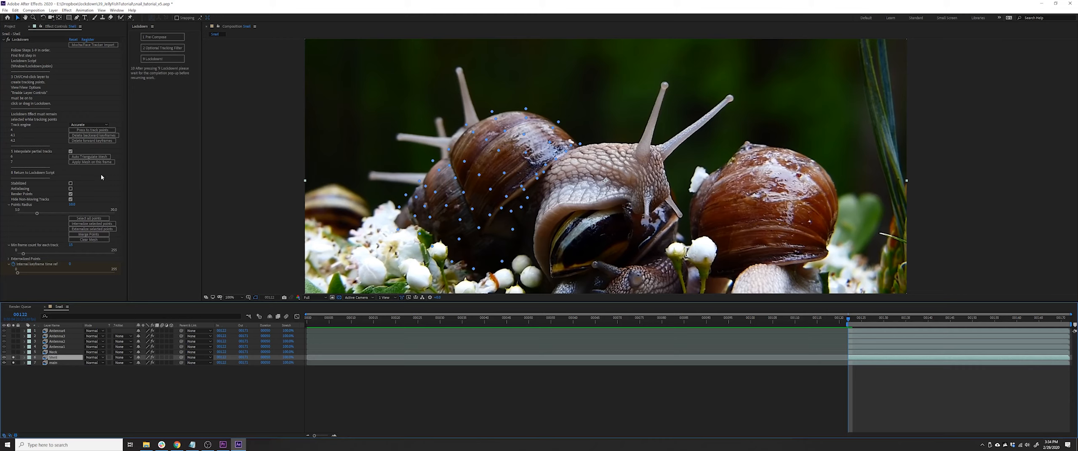
{"action": "left_click", "coordinate": [85, 218]}
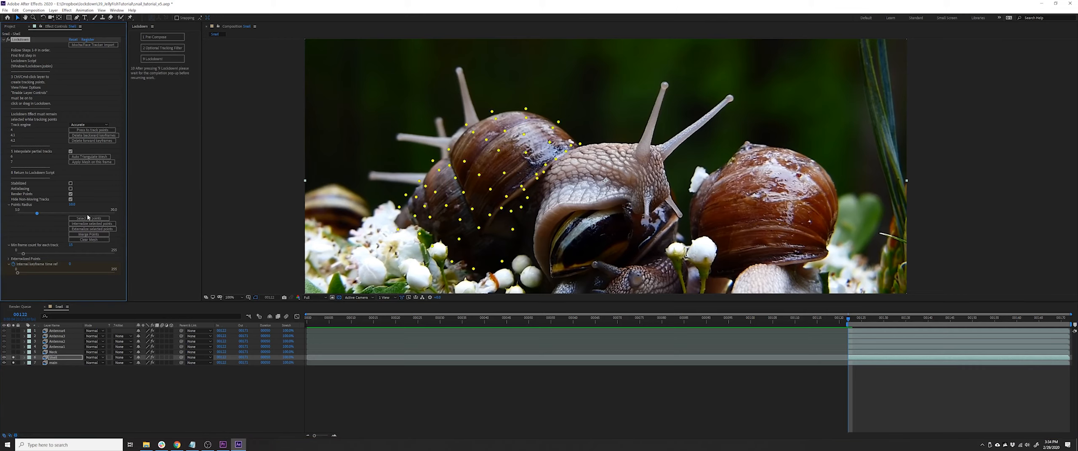
{"action": "left_click", "coordinate": [91, 229]}
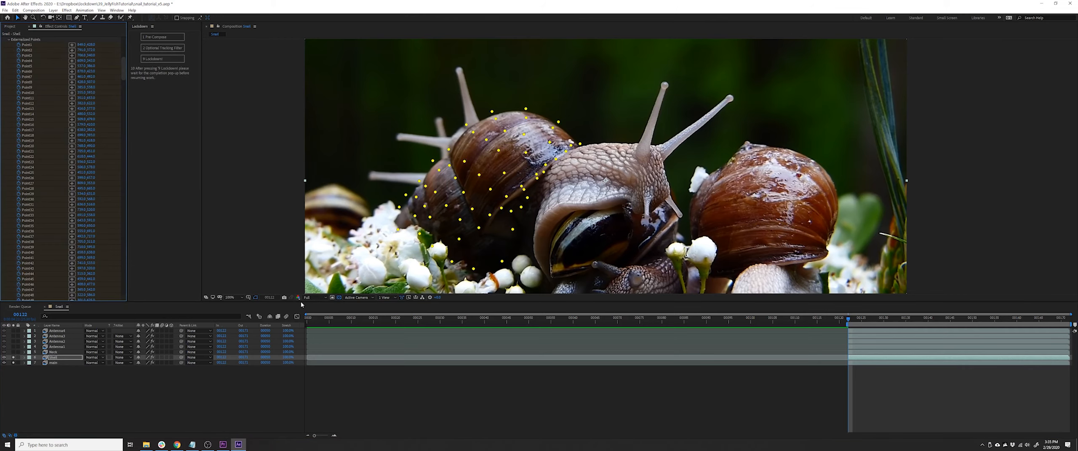
Step: Reveal the Shell layer's keyframed properties and select all keyframes of its externalized points from frame 122 to the end
{"action": "left_click_drag", "start_coordinate": [304, 272], "coordinate": [307, 258]}
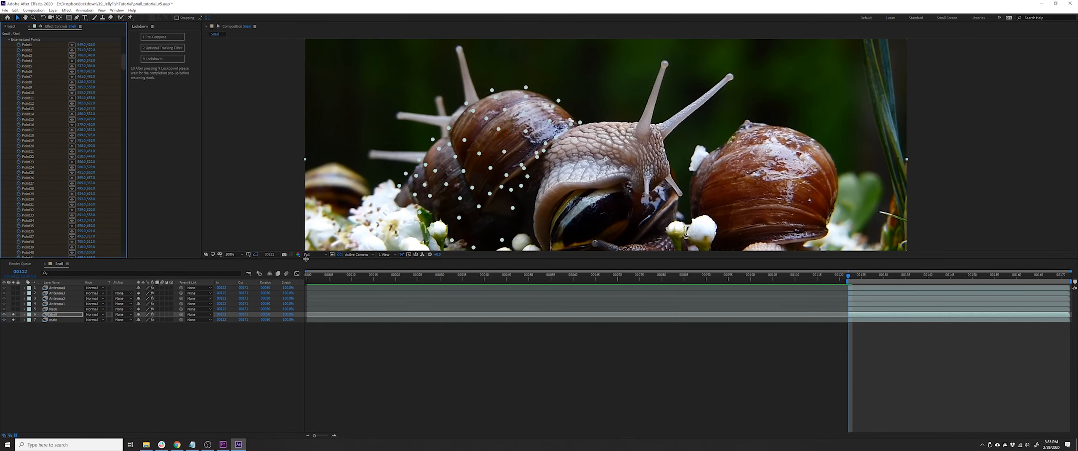
{"action": "key", "text": "u"}
{"action": "scroll", "coordinate": [800, 370], "scroll_direction": "down", "scroll_amount": 5}
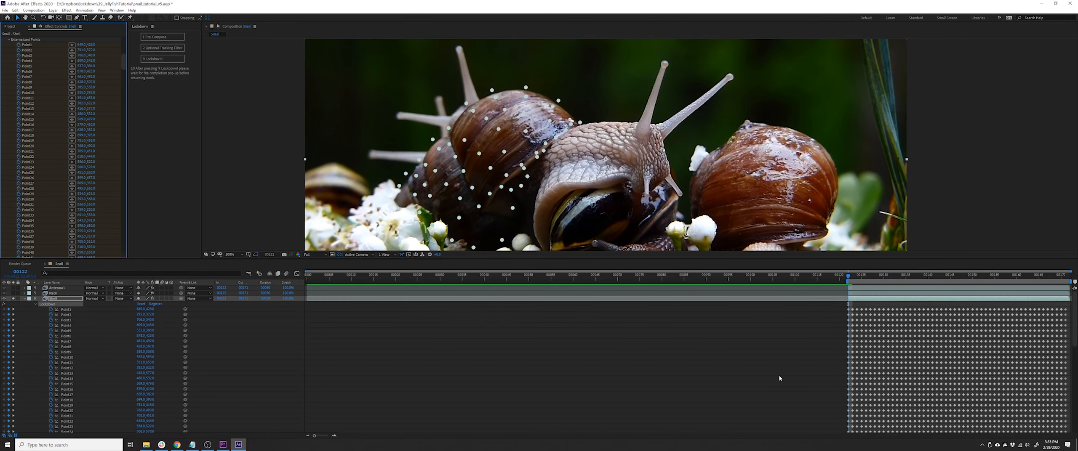
{"action": "scroll", "coordinate": [825, 354], "scroll_direction": "down", "scroll_amount": 5}
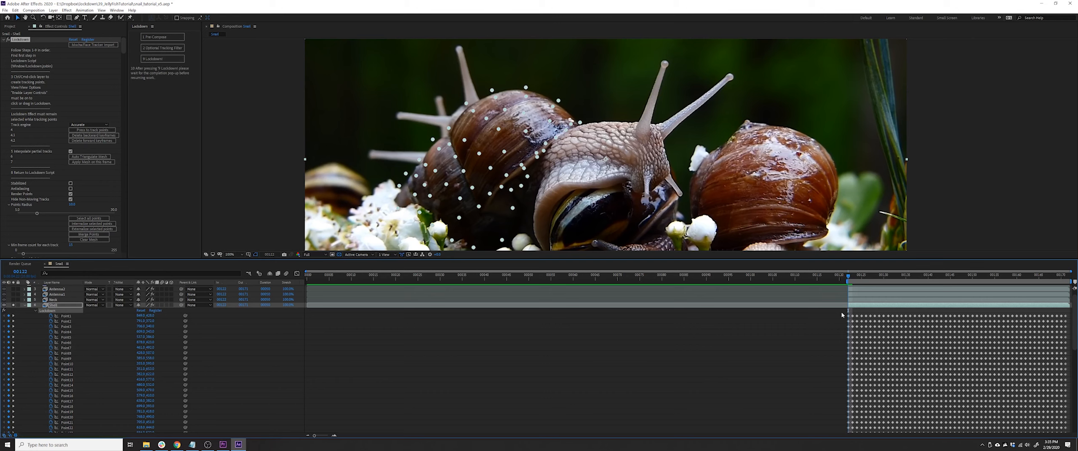
{"action": "left_click_drag", "start_coordinate": [842, 315], "coordinate": [1072, 428]}
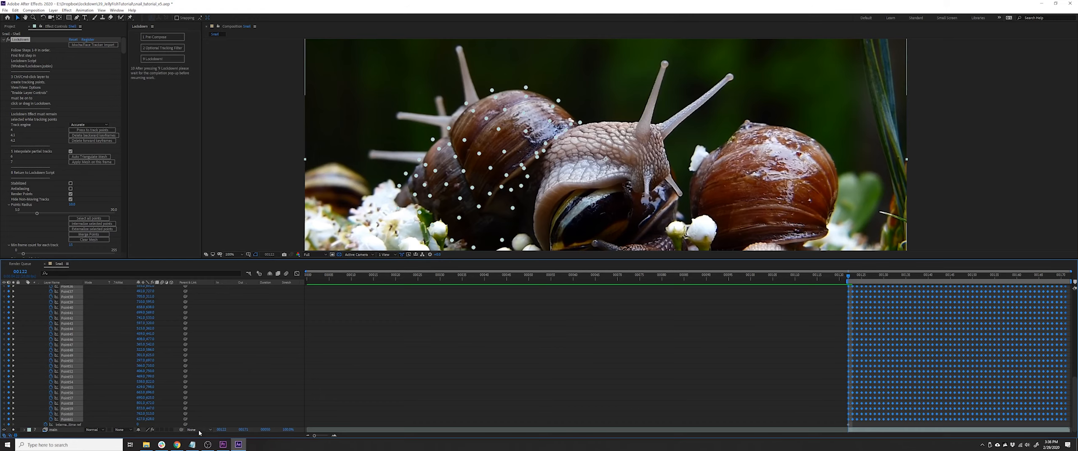
Step: Paste the copied Shell keyframe data into Notepad, inspect it from the first point, and return to After Effects
{"action": "left_click", "coordinate": [192, 446]}
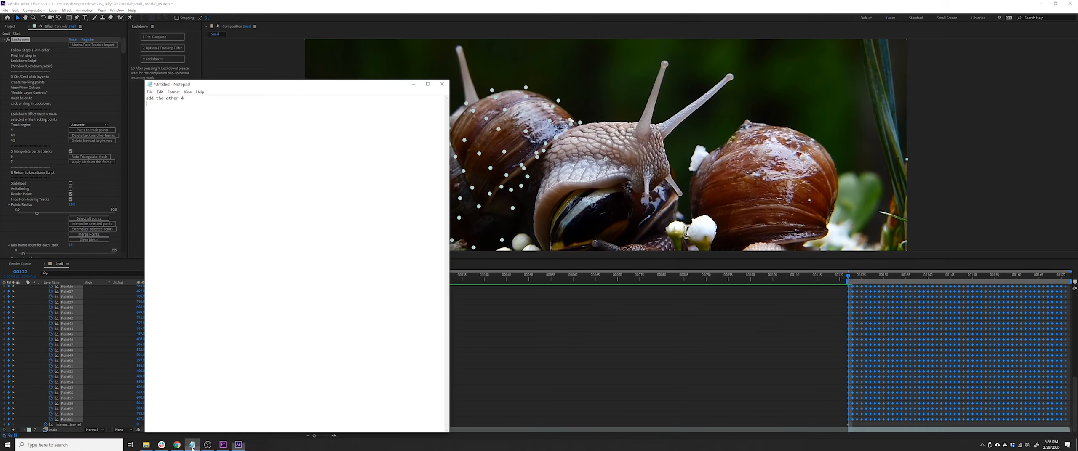
{"action": "key", "text": "ctrl+v"}
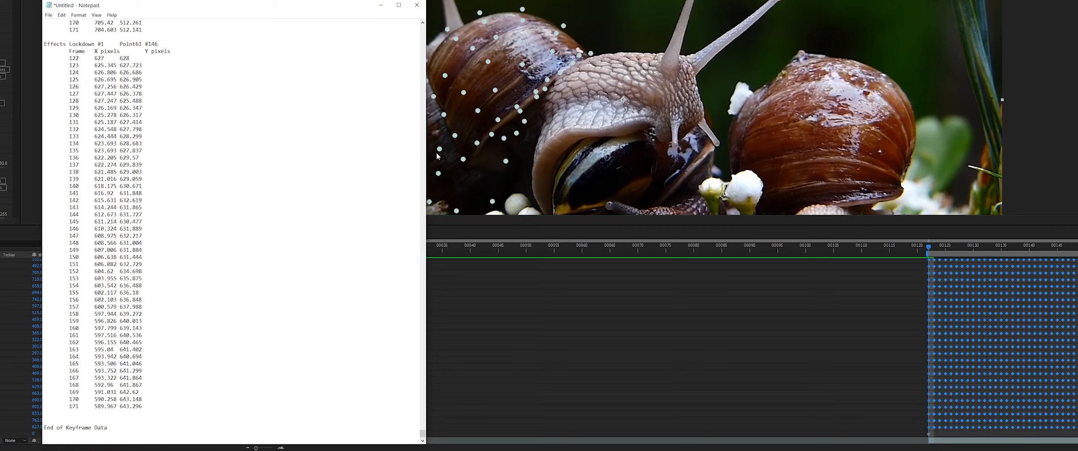
{"action": "left_click_drag", "start_coordinate": [423, 434], "coordinate": [424, 25]}
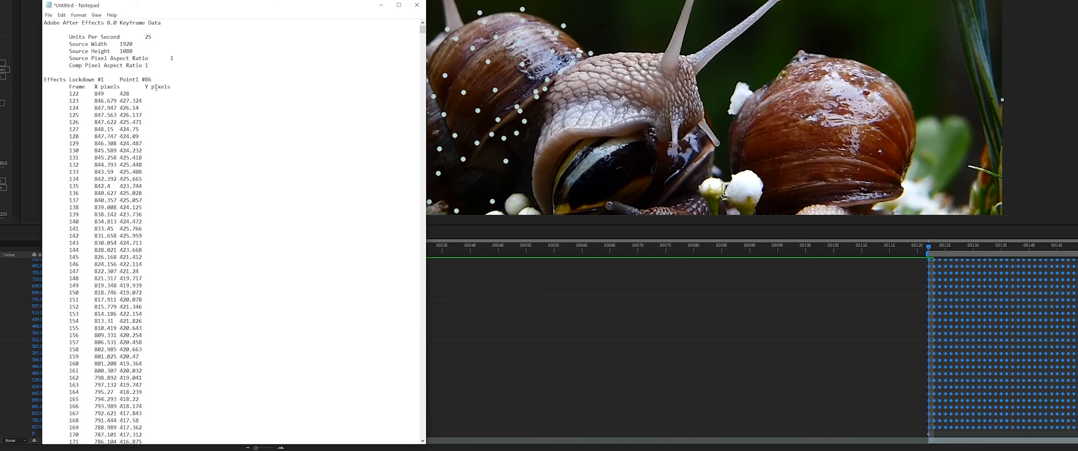
{"action": "left_click", "coordinate": [381, 5]}
Step: Expand the main layer's externalized Lockdown points and paste the Shell point keyframes starting at Point1
{"action": "left_click_drag", "start_coordinate": [131, 256], "coordinate": [137, 212]}
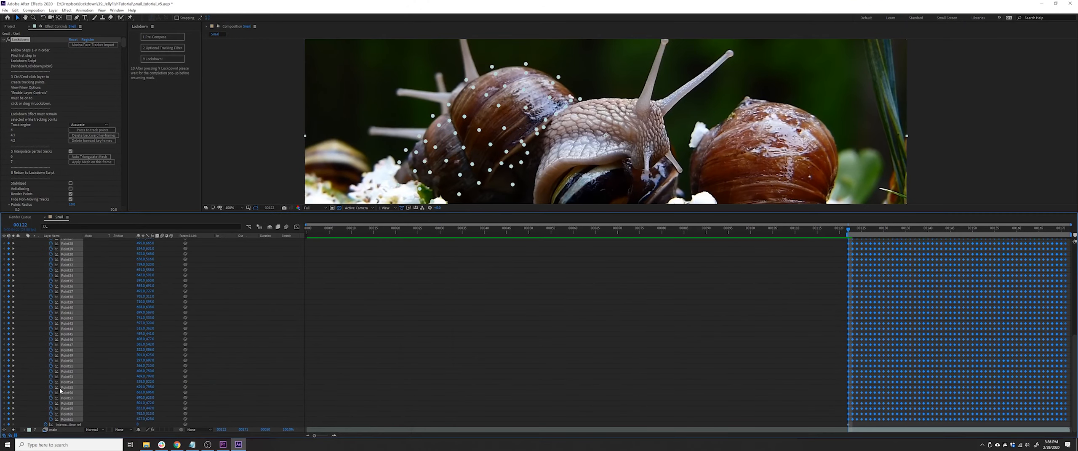
{"action": "left_click", "coordinate": [38, 429]}
{"action": "left_click", "coordinate": [24, 430]}
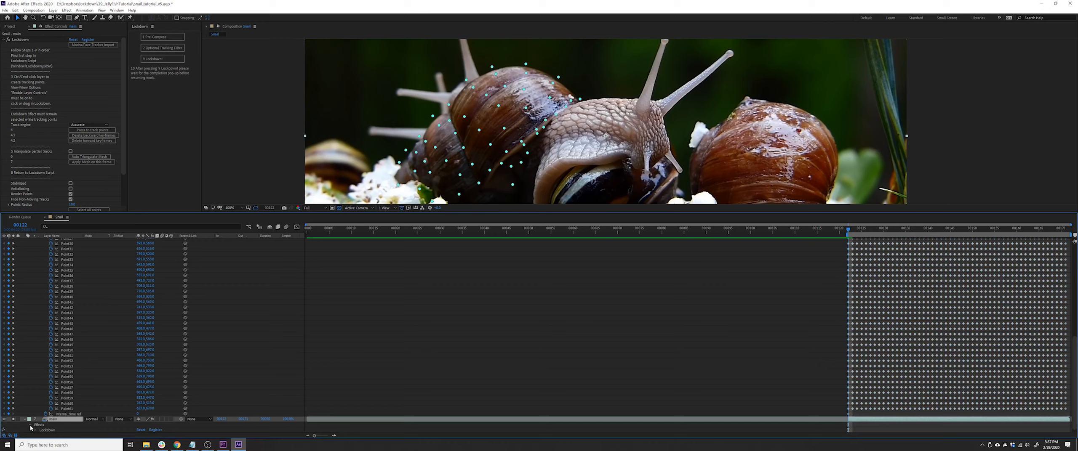
{"action": "left_click", "coordinate": [35, 425]}
{"action": "left_click", "coordinate": [41, 426]}
{"action": "left_click", "coordinate": [63, 248]}
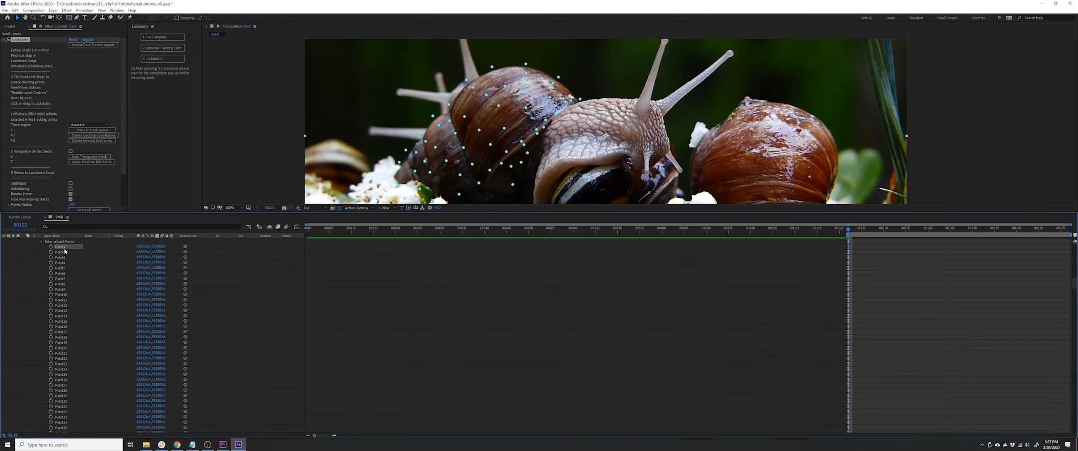
{"action": "key", "text": "ctrl+a"}
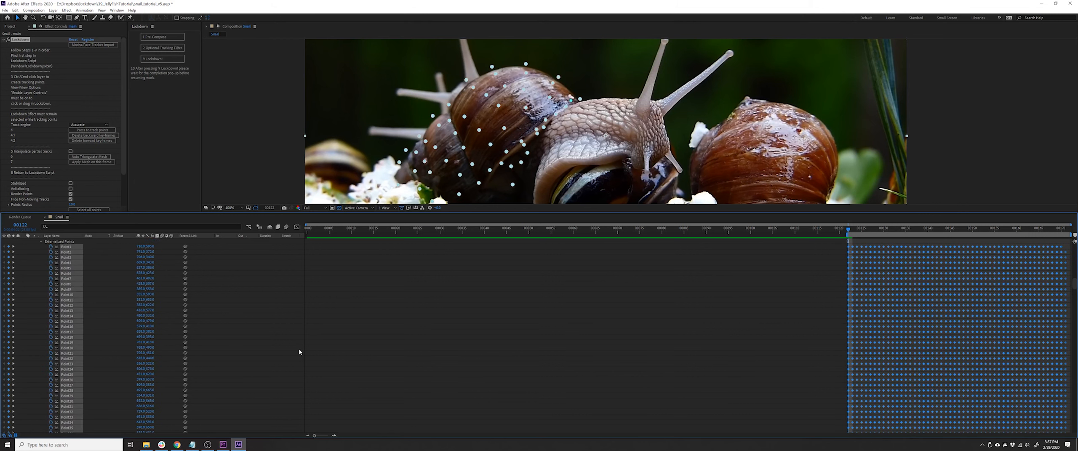
Step: Delete the Shell layer from the composition, keeping its points on the main layer
{"action": "scroll", "coordinate": [135, 327], "scroll_direction": "down", "scroll_amount": 15}
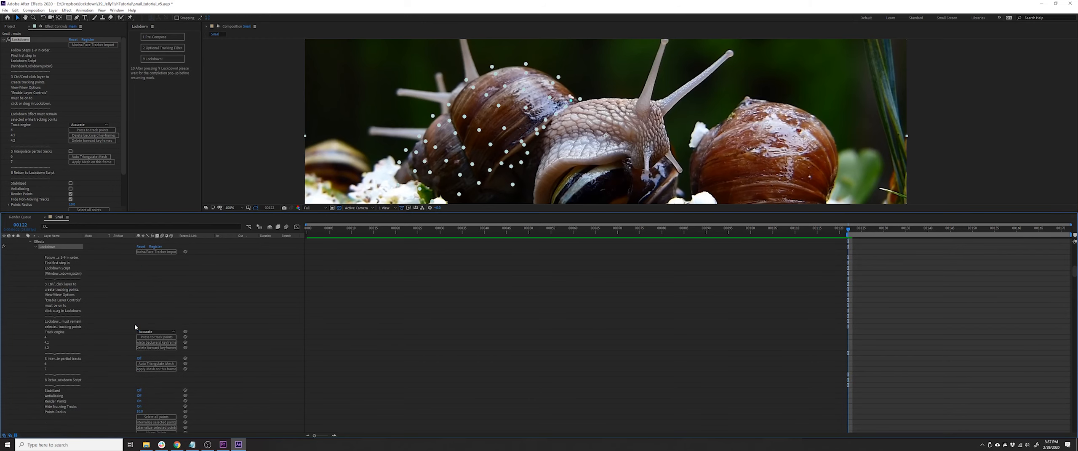
{"action": "scroll", "coordinate": [135, 327], "scroll_direction": "up", "scroll_amount": 1}
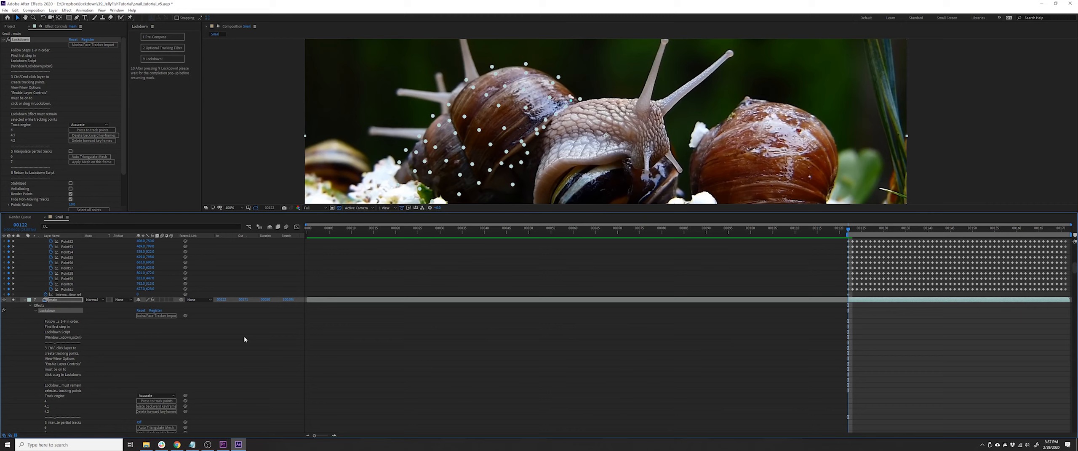
{"action": "scroll", "coordinate": [244, 340], "scroll_direction": "up", "scroll_amount": 15}
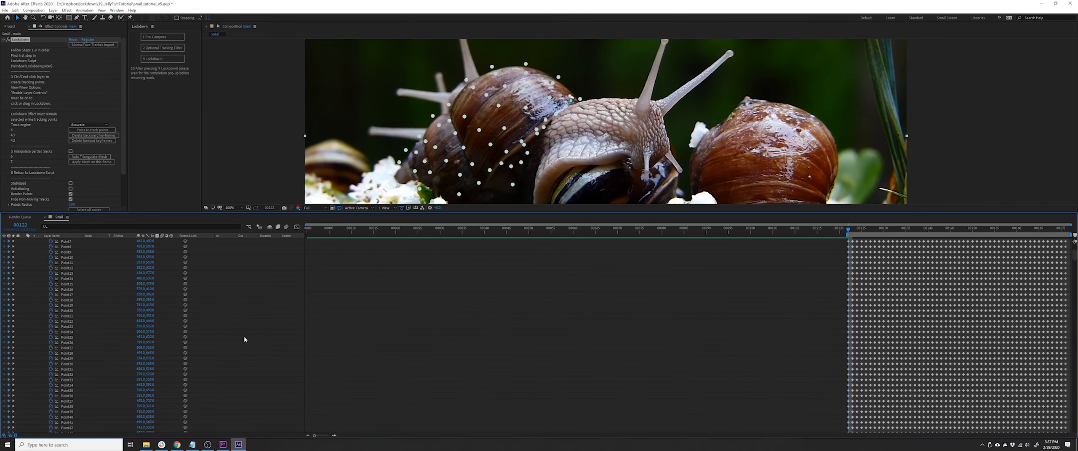
{"action": "scroll", "coordinate": [245, 340], "scroll_direction": "up", "scroll_amount": 4}
{"action": "left_click", "coordinate": [51, 269]}
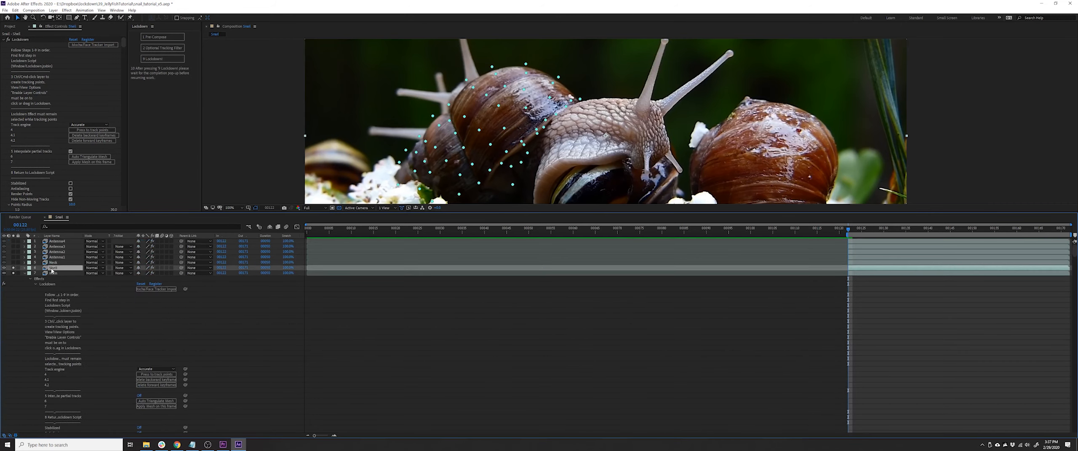
{"action": "left_click", "coordinate": [4, 268]}
{"action": "key", "text": "Delete"}
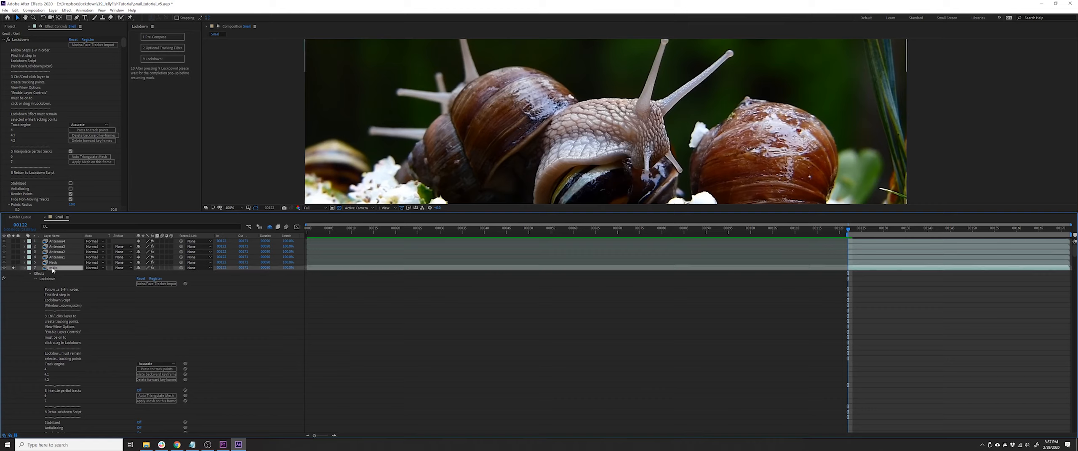
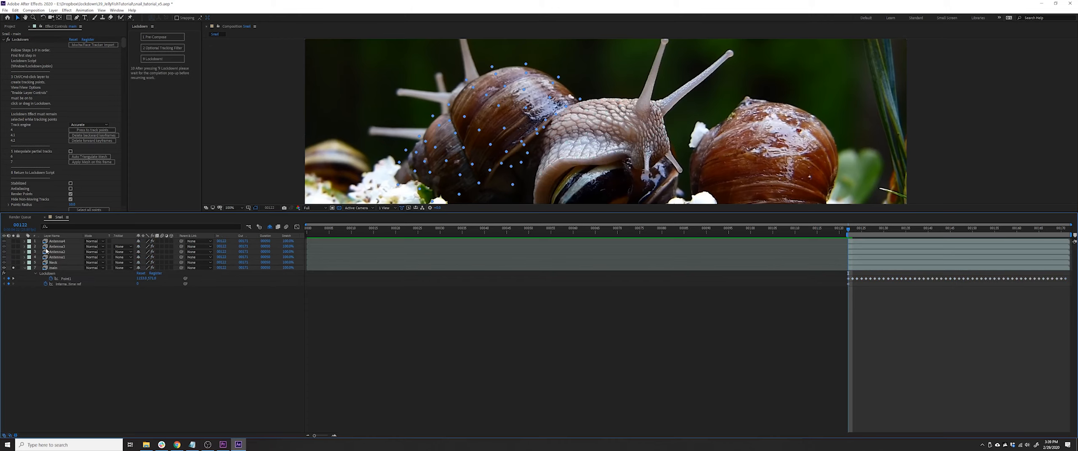
Step: Select all tracking points on the main layer and internalize them
{"action": "left_click", "coordinate": [52, 268]}
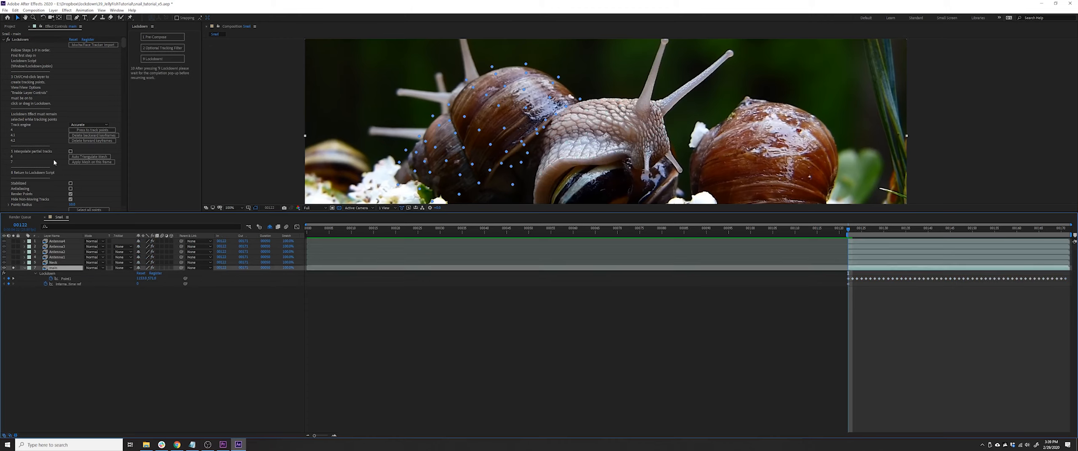
{"action": "scroll", "coordinate": [54, 162], "scroll_direction": "down", "scroll_amount": 2}
{"action": "left_click", "coordinate": [82, 182]}
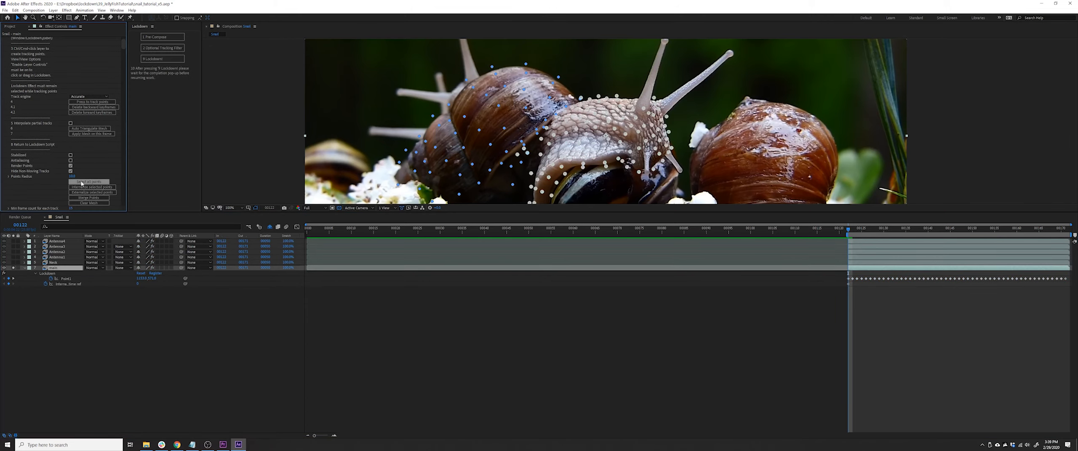
{"action": "left_click", "coordinate": [71, 188]}
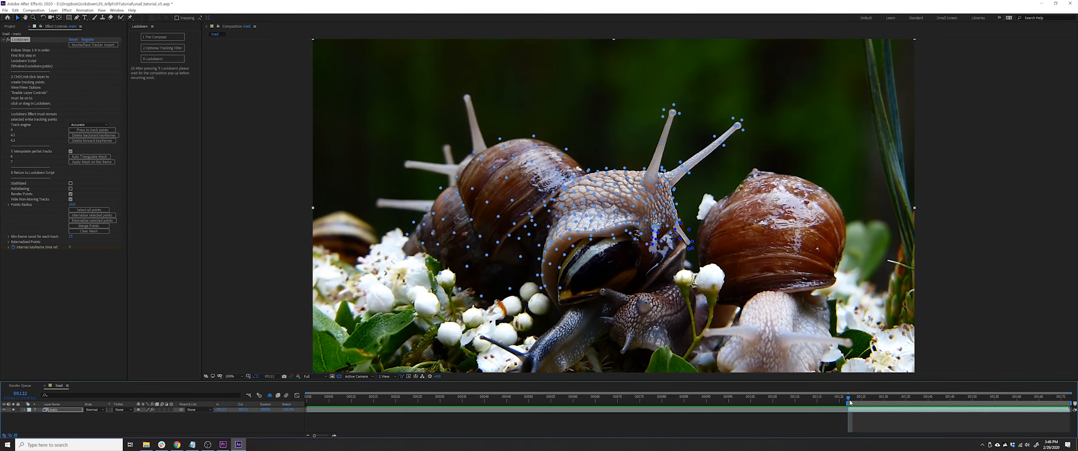
Step: Play back the combined tracking points, auto-triangulate the mesh at frame 160 and return to frame 122
{"action": "key", "text": "space"}
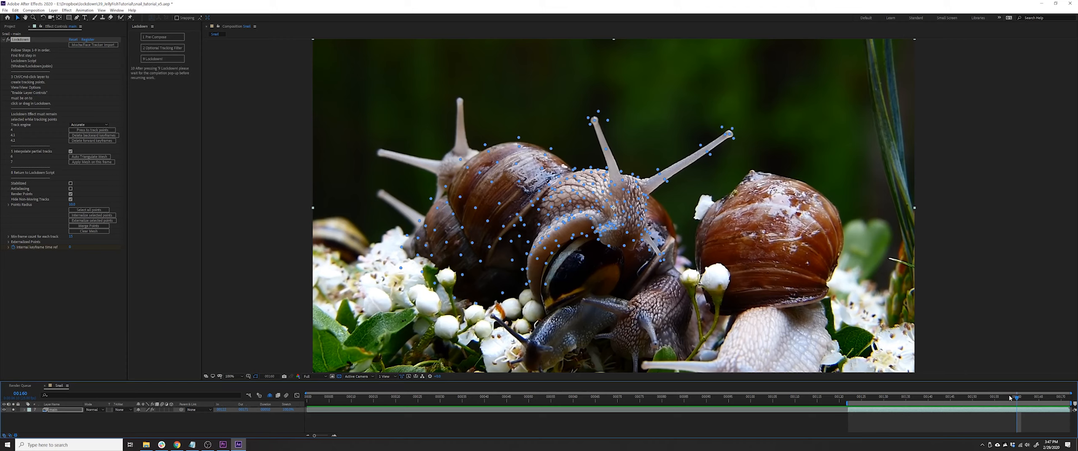
{"action": "left_click", "coordinate": [105, 158]}
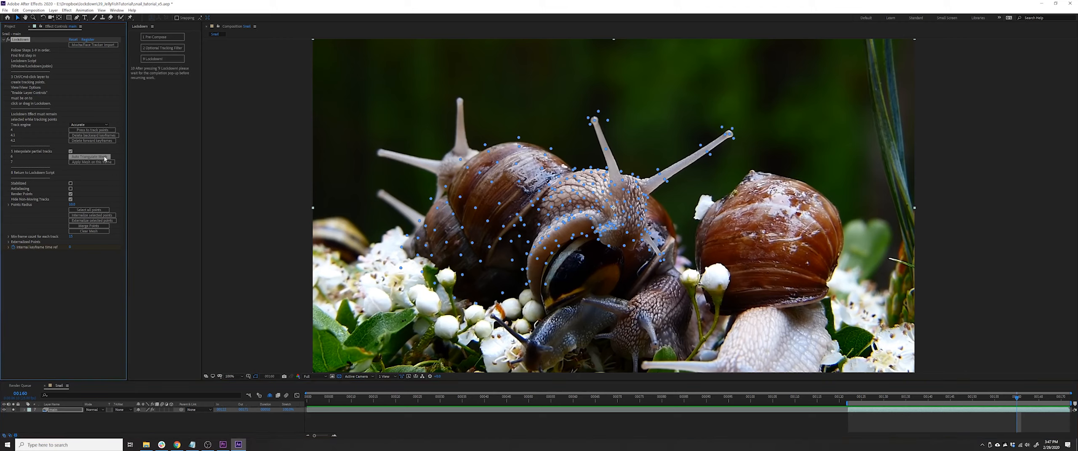
{"action": "key", "text": "space"}
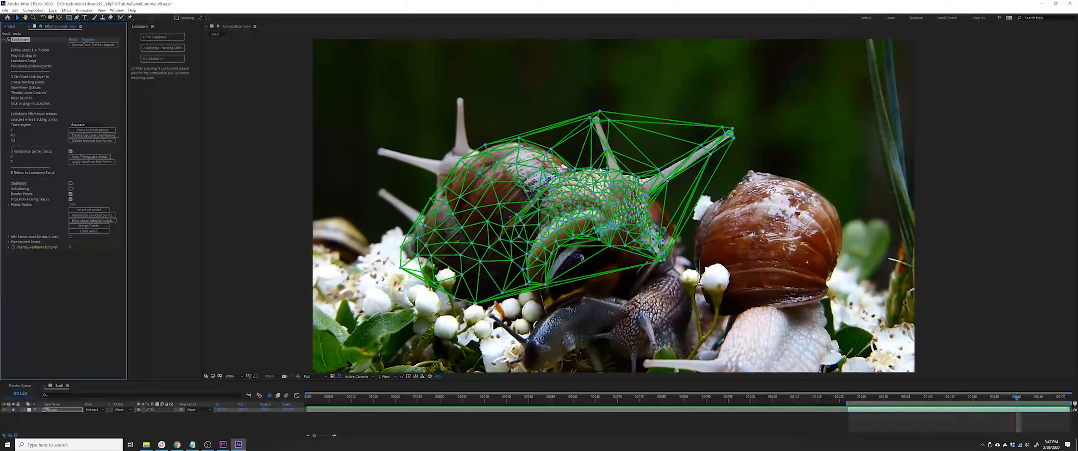
{"action": "left_click", "coordinate": [848, 398]}
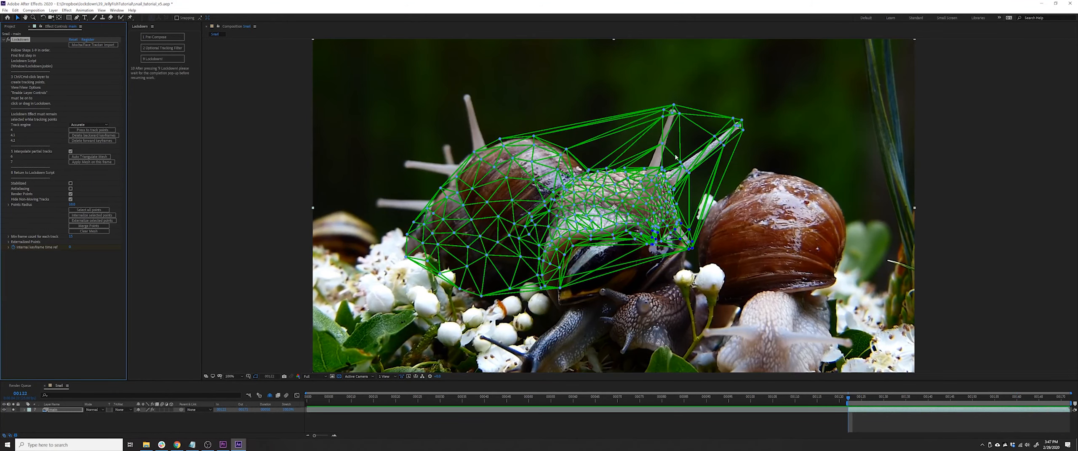
Step: Rework the mesh around the upright antenna by connecting its tip points to the points at its base
{"action": "scroll", "coordinate": [661, 144], "scroll_direction": "up", "scroll_amount": 3}
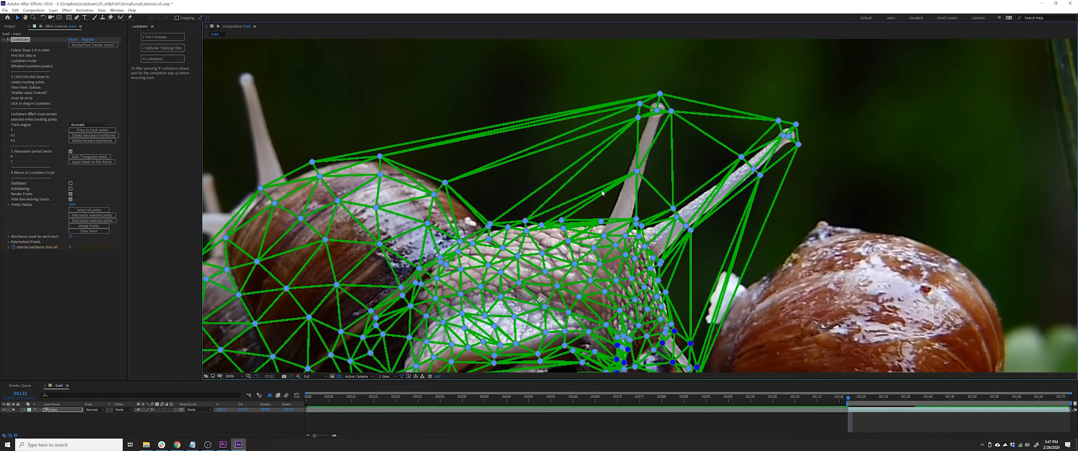
{"action": "left_click_drag", "start_coordinate": [638, 118], "coordinate": [635, 218]}
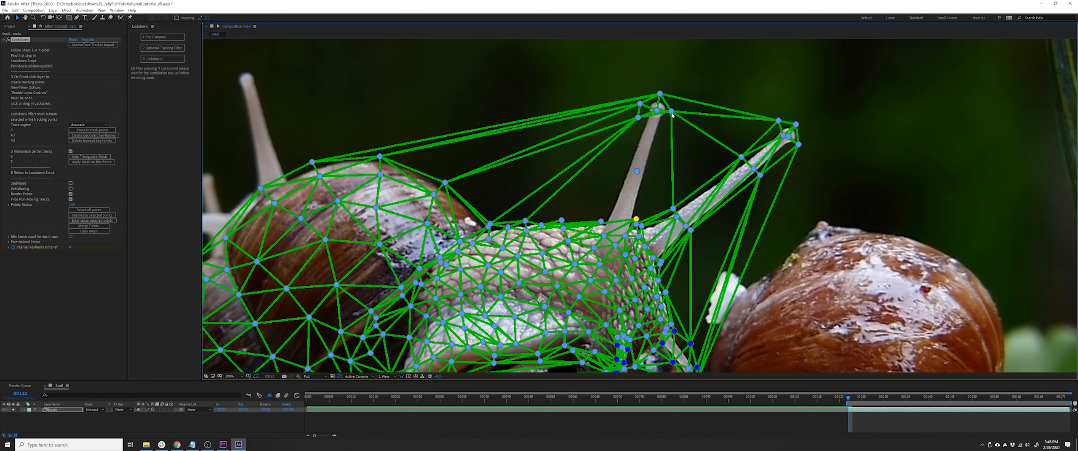
{"action": "left_click_drag", "start_coordinate": [672, 113], "coordinate": [635, 218]}
{"action": "left_click_drag", "start_coordinate": [638, 118], "coordinate": [601, 223]}
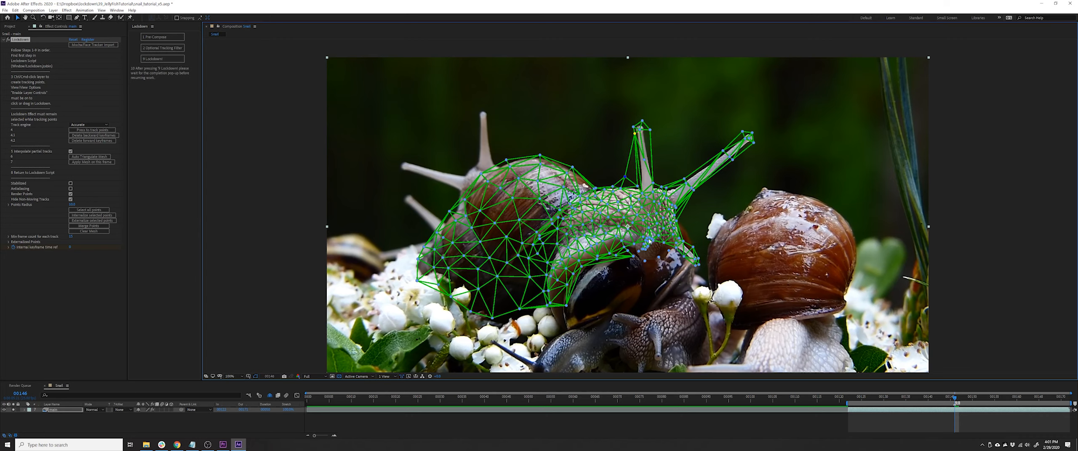
Step: Turn Stabilized on at frame 146 to preview the isolated snail, turn it off and play back the mesh
{"action": "left_click", "coordinate": [70, 183]}
{"action": "key", "text": "space"}
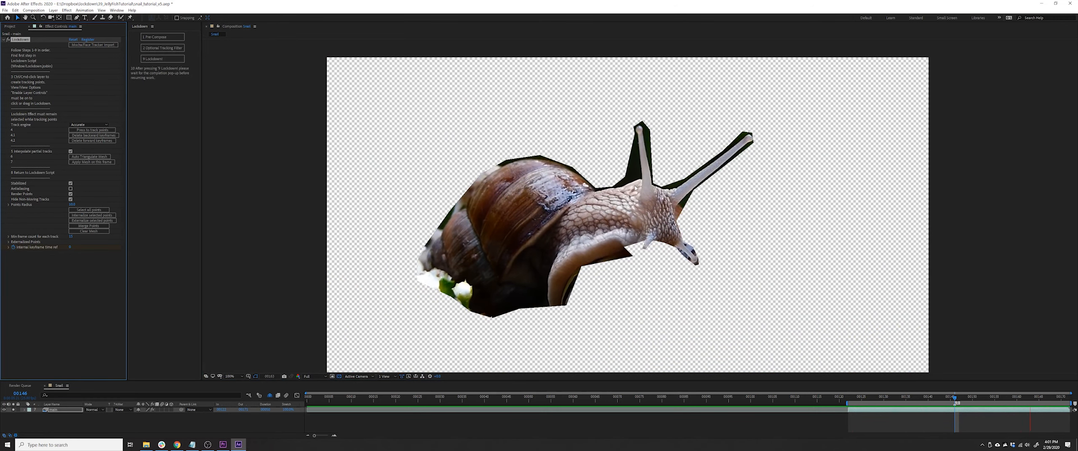
{"action": "key", "text": "space"}
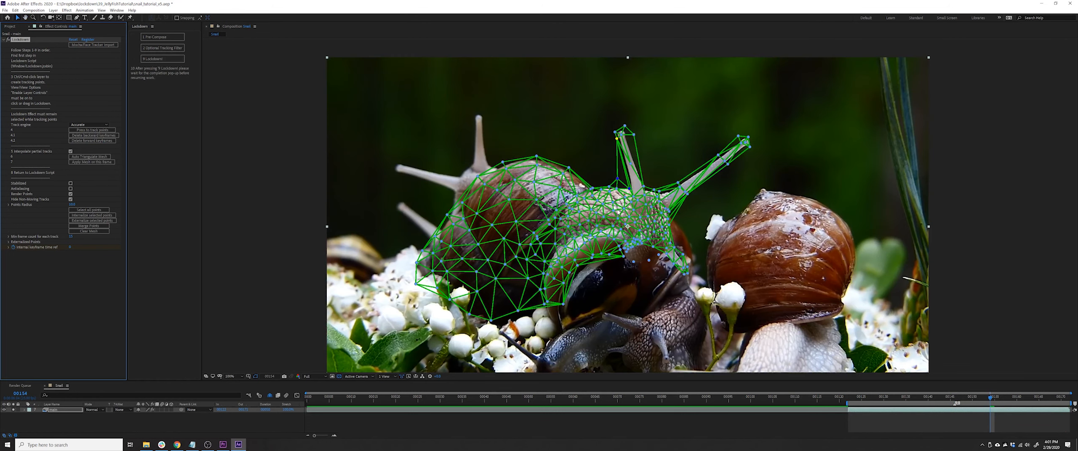
{"action": "key", "text": "space"}
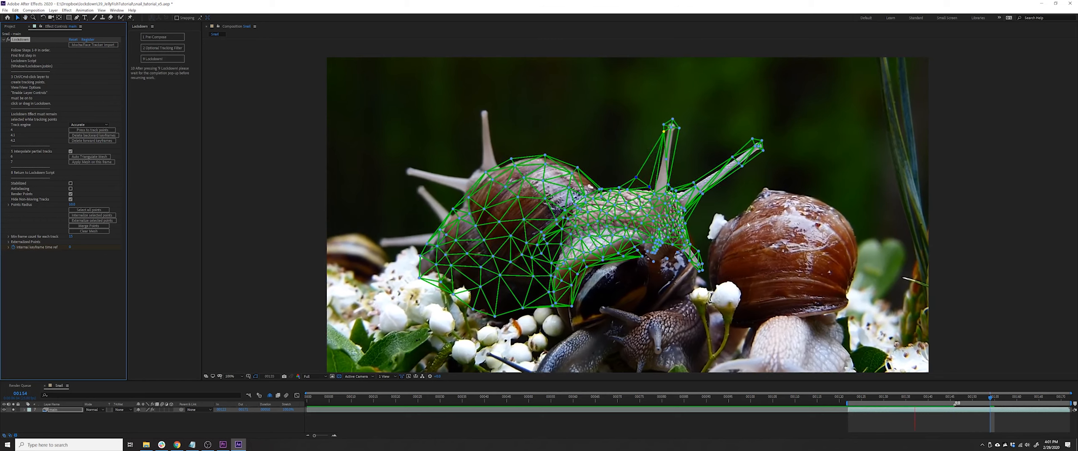
{"action": "key", "text": "space"}
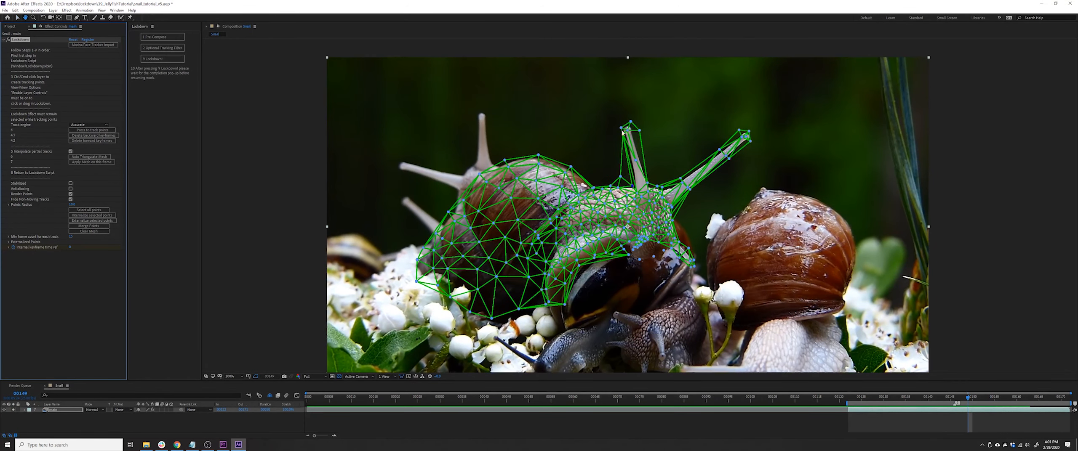
{"action": "key", "text": "space"}
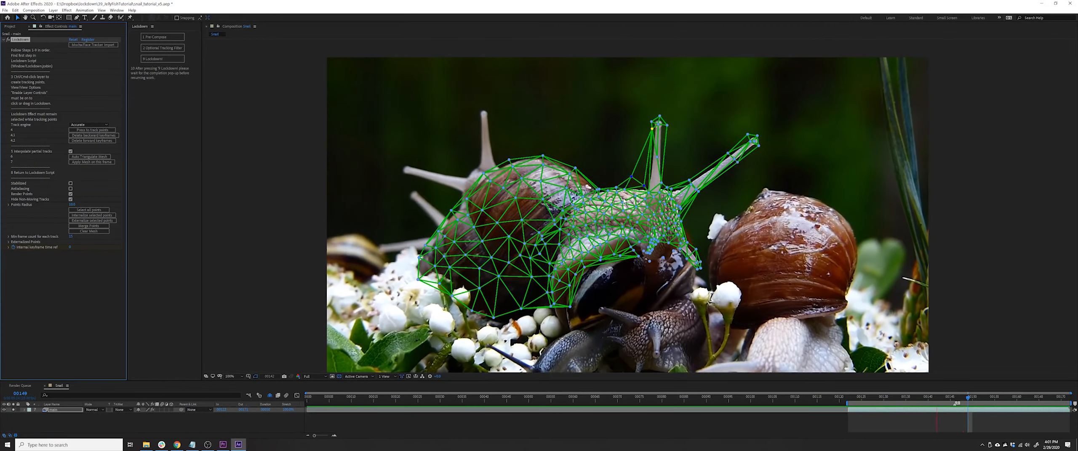
Step: Stop playback, run Lockdown on the tracked main layer to generate its stabilized composition, and enlarge the timeline area
{"action": "key", "text": "space"}
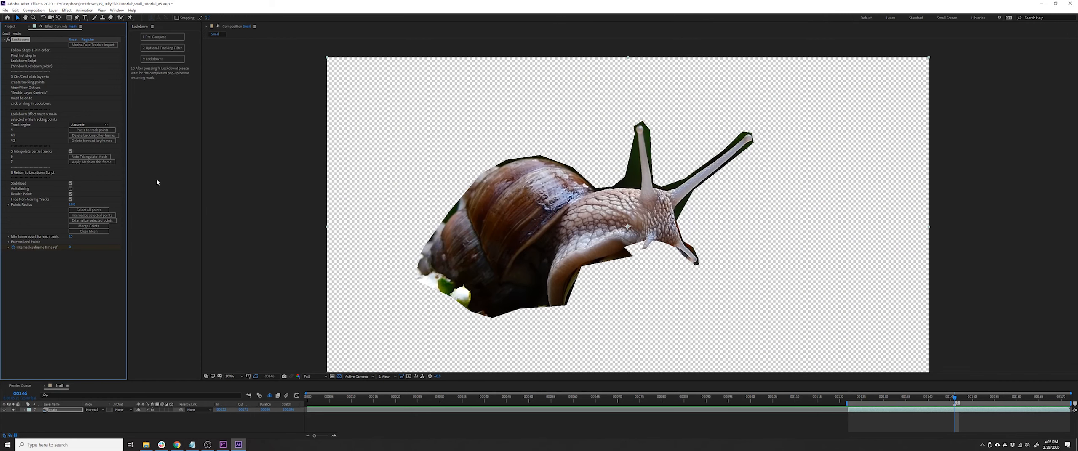
{"action": "left_click", "coordinate": [161, 59]}
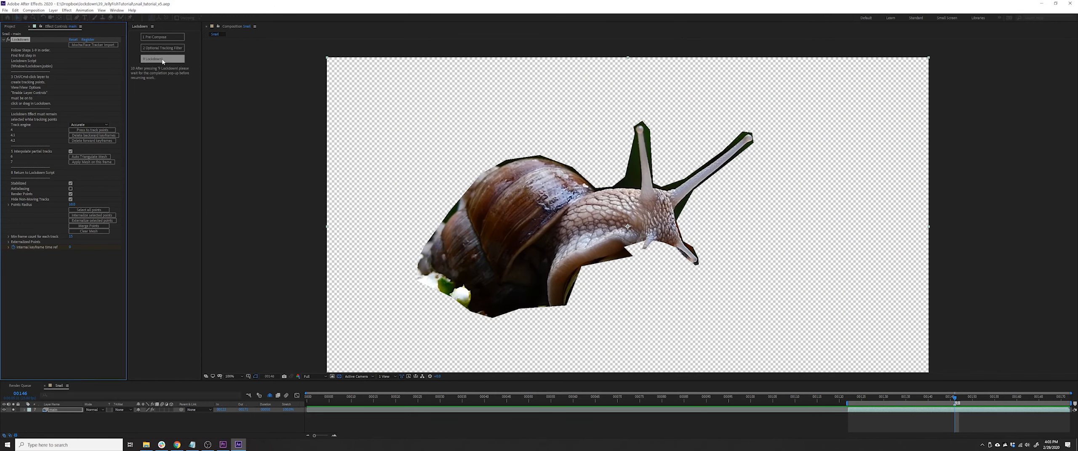
{"action": "left_click", "coordinate": [558, 246]}
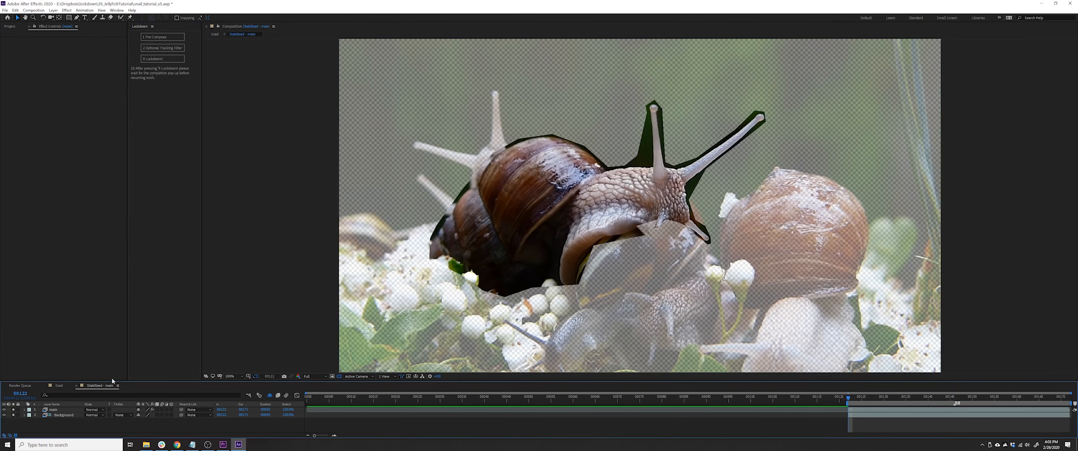
{"action": "left_click_drag", "start_coordinate": [112, 380], "coordinate": [126, 347]}
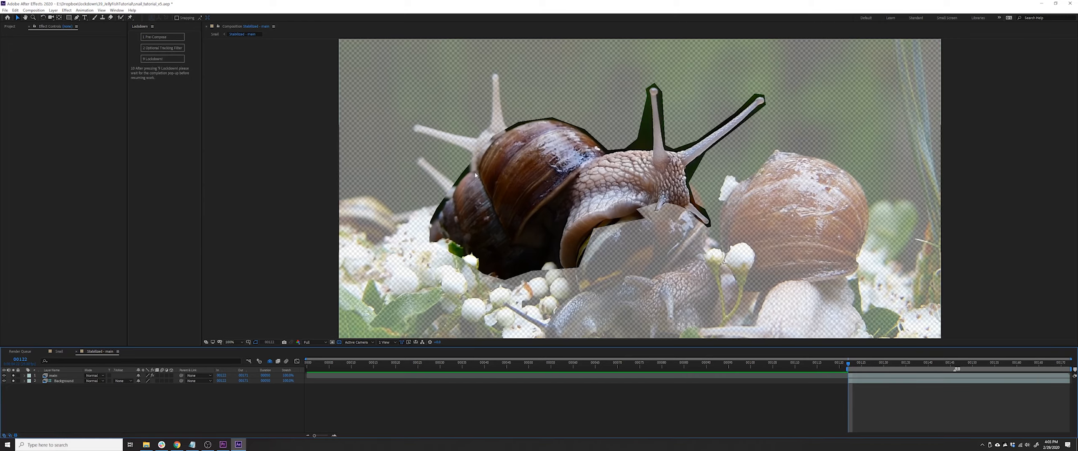
Step: Add a red solid on top of the stabilized composition and hide it
{"action": "key", "text": "ctrl+y"}
{"action": "left_click", "coordinate": [302, 247]}
{"action": "left_click", "coordinate": [341, 77]}
{"action": "left_click", "coordinate": [329, 265]}
{"action": "left_click", "coordinate": [4, 376]}
Step: Start a Pen tool mask on the hidden solid, following the shell's outer edge from its rear whorl up toward the crown
{"action": "key", "text": "g"}
{"action": "scroll", "coordinate": [434, 173], "scroll_direction": "up", "scroll_amount": 1}
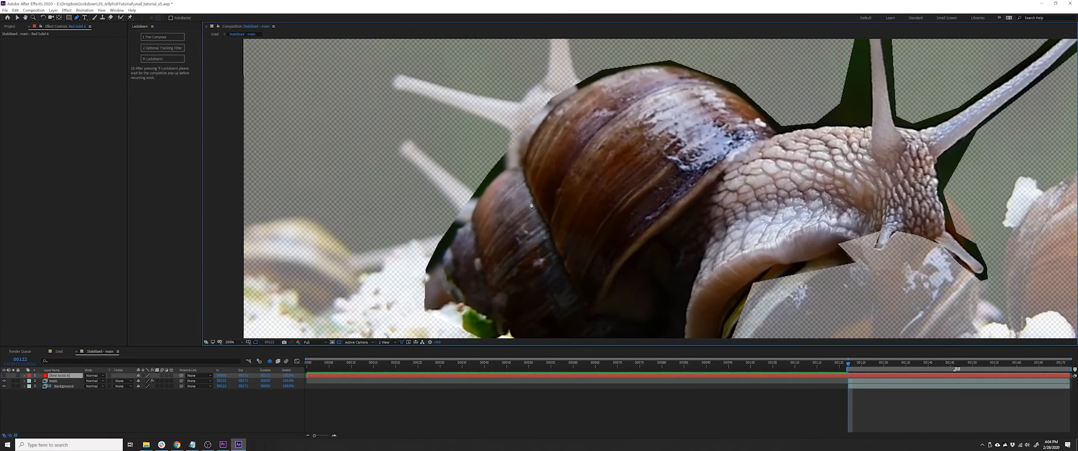
{"action": "left_click_drag", "start_coordinate": [531, 206], "coordinate": [543, 199]}
{"action": "left_click", "coordinate": [454, 258]}
{"action": "left_click", "coordinate": [462, 240]}
{"action": "left_click_drag", "start_coordinate": [472, 221], "coordinate": [476, 216]}
{"action": "left_click", "coordinate": [482, 213]}
{"action": "left_click_drag", "start_coordinate": [498, 182], "coordinate": [506, 170]}
{"action": "left_click_drag", "start_coordinate": [520, 161], "coordinate": [529, 160]}
{"action": "left_click", "coordinate": [534, 160]}
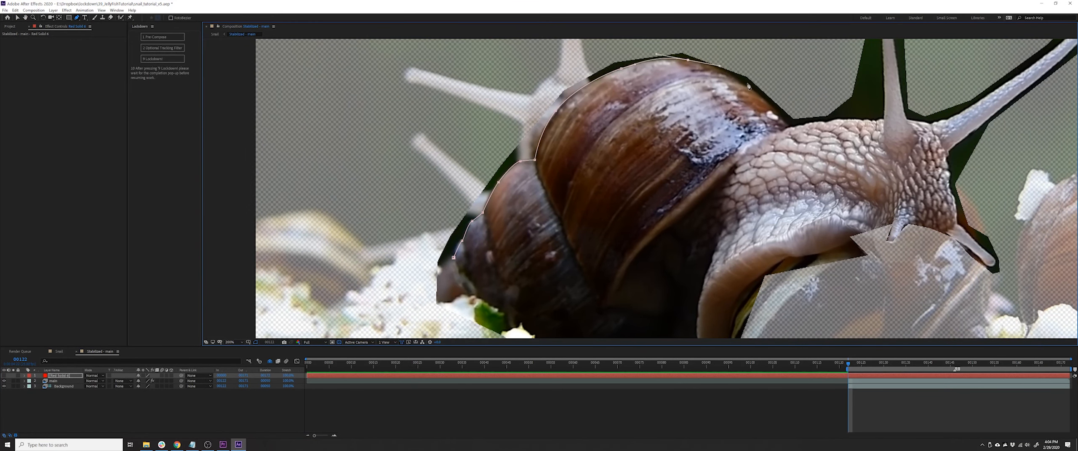
Step: Continue the mask over the shell to the neck and close it around the shell's underside
{"action": "left_click_drag", "start_coordinate": [757, 93], "coordinate": [766, 99]}
{"action": "left_click", "coordinate": [797, 136]}
{"action": "left_click_drag", "start_coordinate": [758, 211], "coordinate": [741, 118]}
{"action": "left_click", "coordinate": [658, 269]}
{"action": "left_click_drag", "start_coordinate": [435, 190], "coordinate": [435, 179]}
{"action": "left_click", "coordinate": [437, 165]}
{"action": "scroll", "coordinate": [430, 253], "scroll_direction": "down", "scroll_amount": 1}
{"action": "key", "text": "v"}
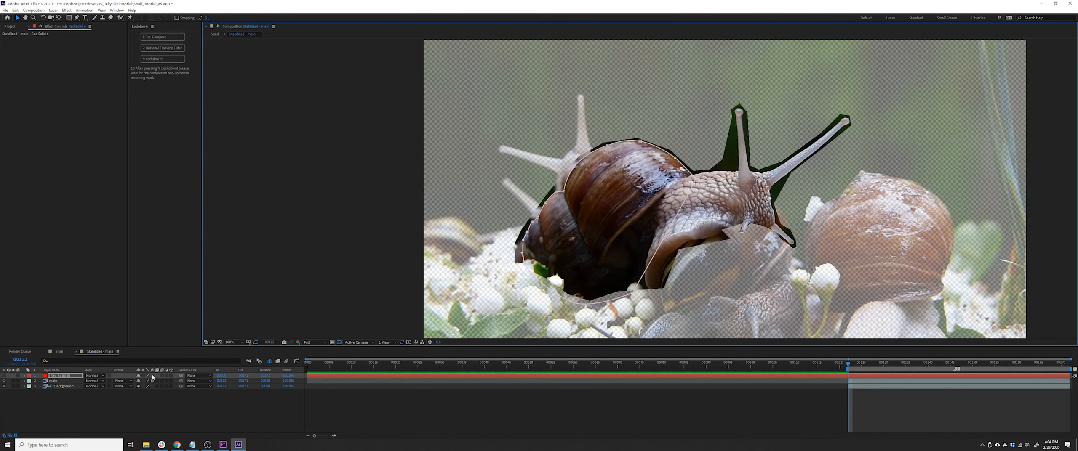
Step: Reveal the mask's properties and turn on Mask Path keyframing at frame 122
{"action": "key", "text": "m"}
{"action": "key", "text": "m"}
{"action": "left_click", "coordinate": [46, 387]}
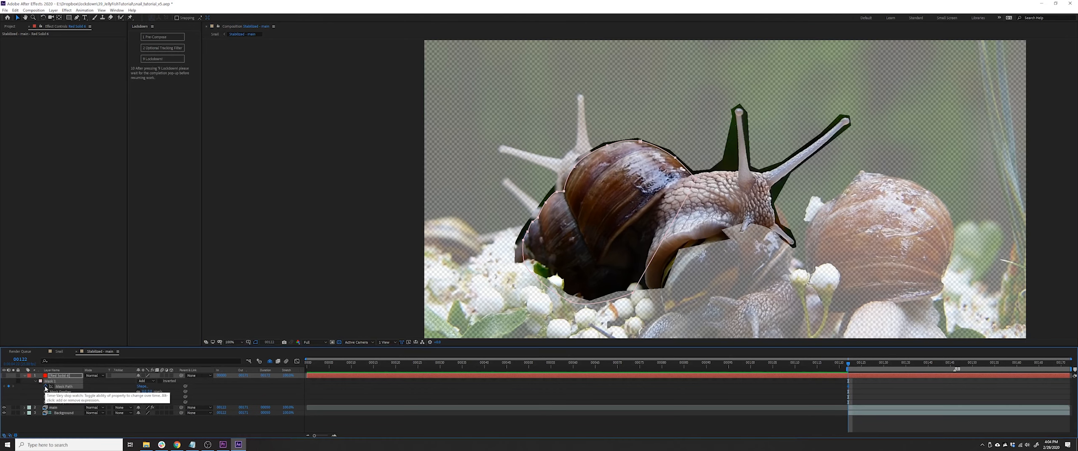
Step: Scrub and play back the stabilized shot to check how the mask fits the shell, ending on frame 171
{"action": "left_click", "coordinate": [1067, 366]}
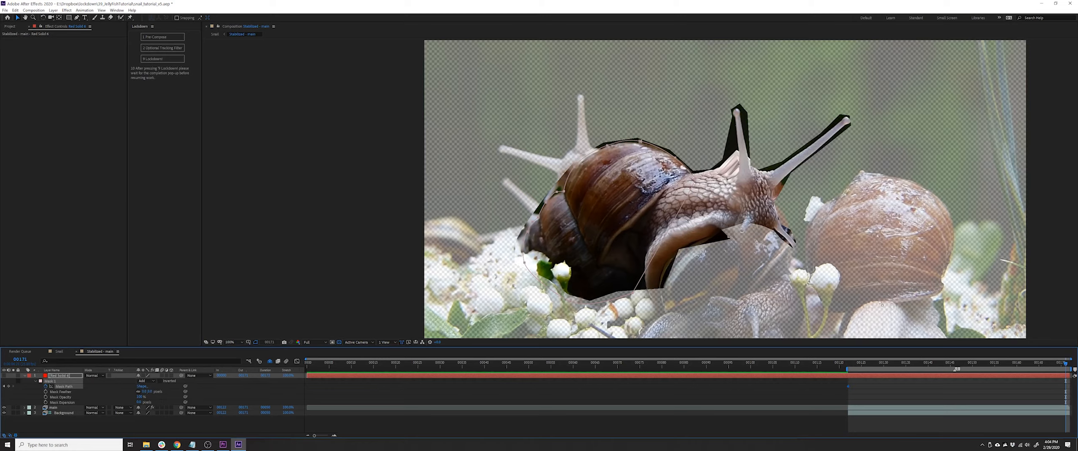
{"action": "scroll", "coordinate": [632, 198], "scroll_direction": "up", "scroll_amount": 1}
{"action": "left_click_drag", "start_coordinate": [579, 161], "coordinate": [598, 185]}
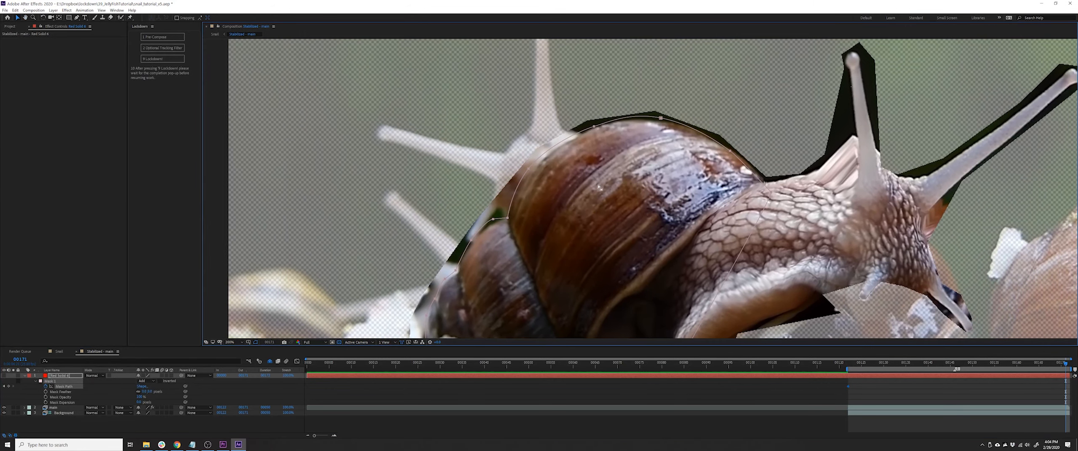
{"action": "left_click_drag", "start_coordinate": [1044, 365], "coordinate": [967, 365]}
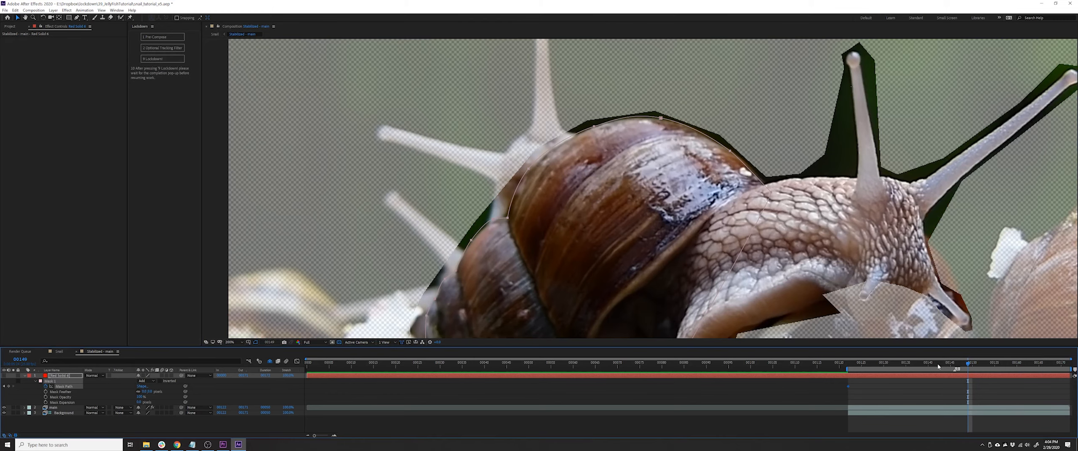
{"action": "key", "text": "space"}
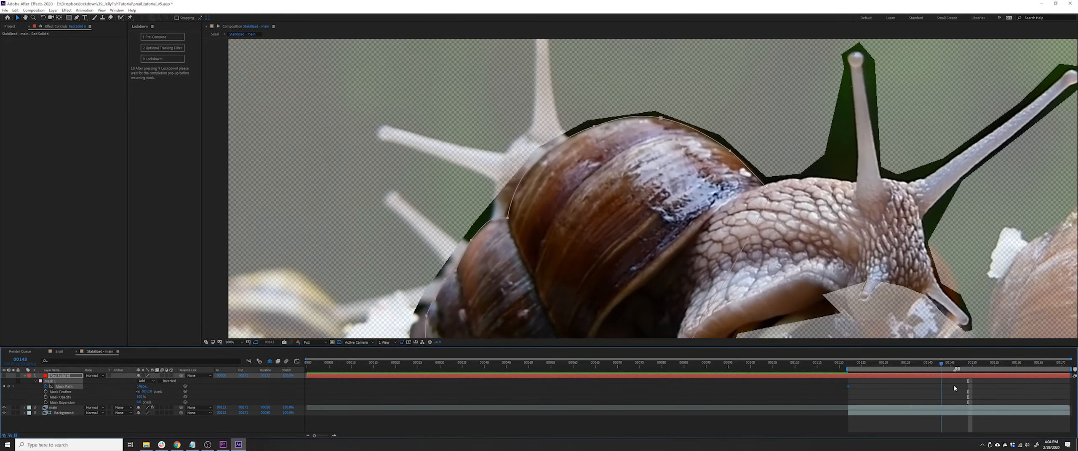
{"action": "key", "text": "space"}
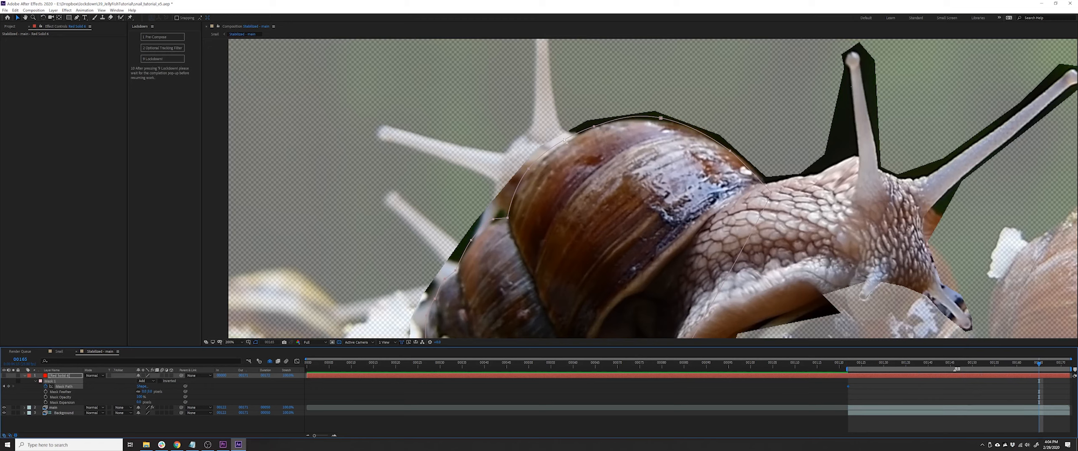
{"action": "left_click_drag", "start_coordinate": [1059, 367], "coordinate": [1068, 366]}
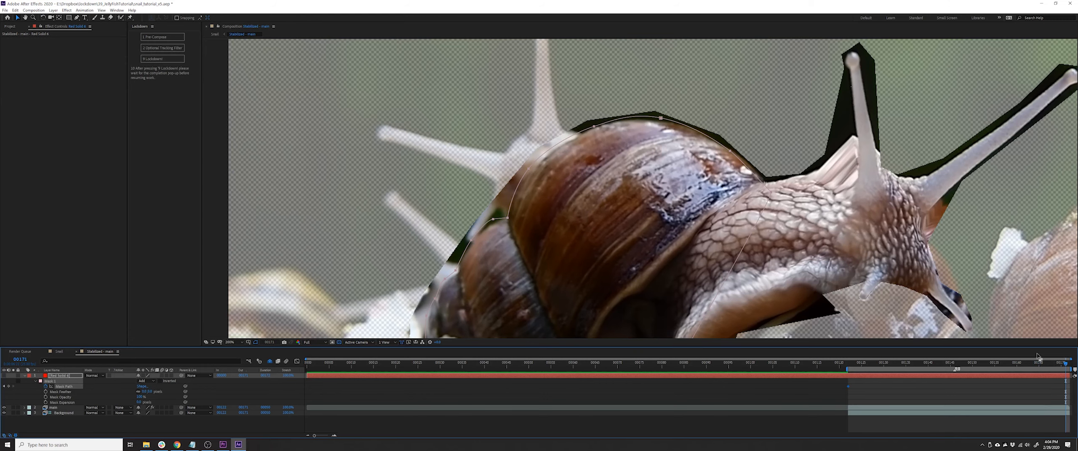
Step: Refit the mask points and curve along the shell's upper edge and beside the neck at frame 171
{"action": "left_click", "coordinate": [626, 111]}
{"action": "left_click_drag", "start_coordinate": [661, 118], "coordinate": [732, 150]}
{"action": "left_click_drag", "start_coordinate": [772, 193], "coordinate": [776, 188]}
{"action": "left_click", "coordinate": [593, 127]}
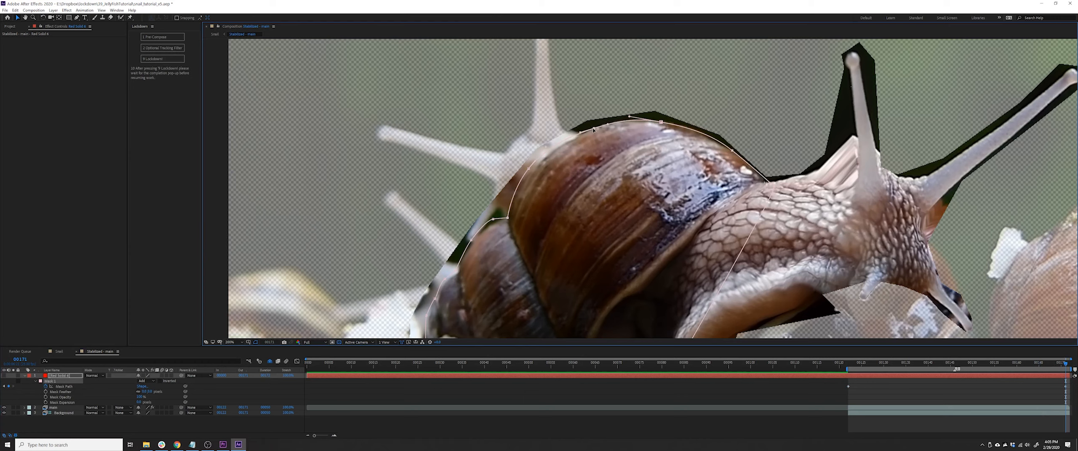
{"action": "left_click", "coordinate": [527, 170]}
{"action": "left_click_drag", "start_coordinate": [551, 151], "coordinate": [554, 151]}
Step: Set the mask outline color to red, ff0000
{"action": "left_click", "coordinate": [41, 381]}
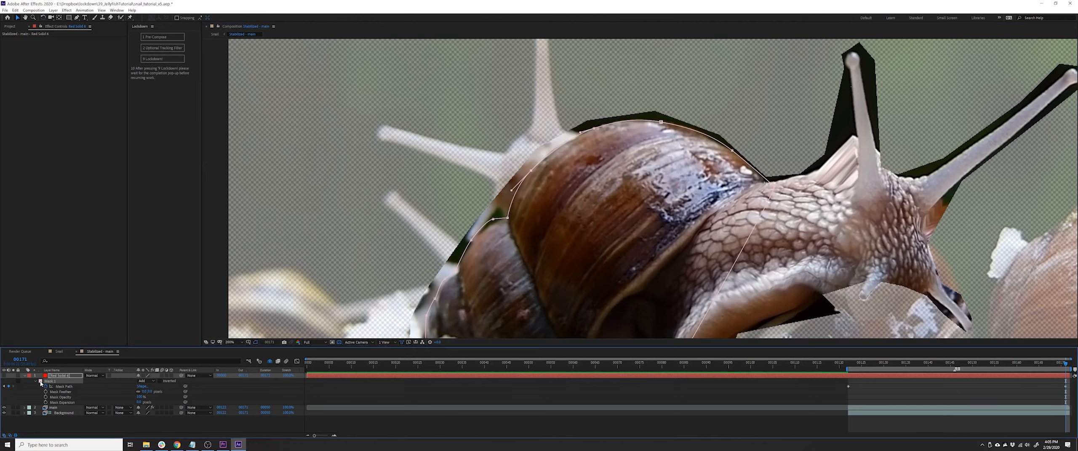
{"action": "type", "text": "ff0000"}
{"action": "key", "text": "Return"}
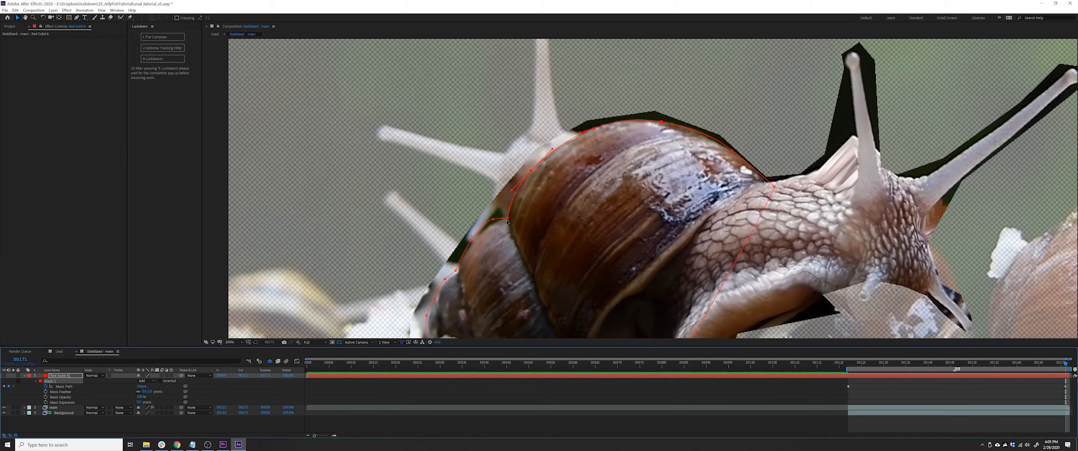
Step: Refit the mask path to the shell at frame 146 and go back to frame 122
{"action": "left_click", "coordinate": [863, 313]}
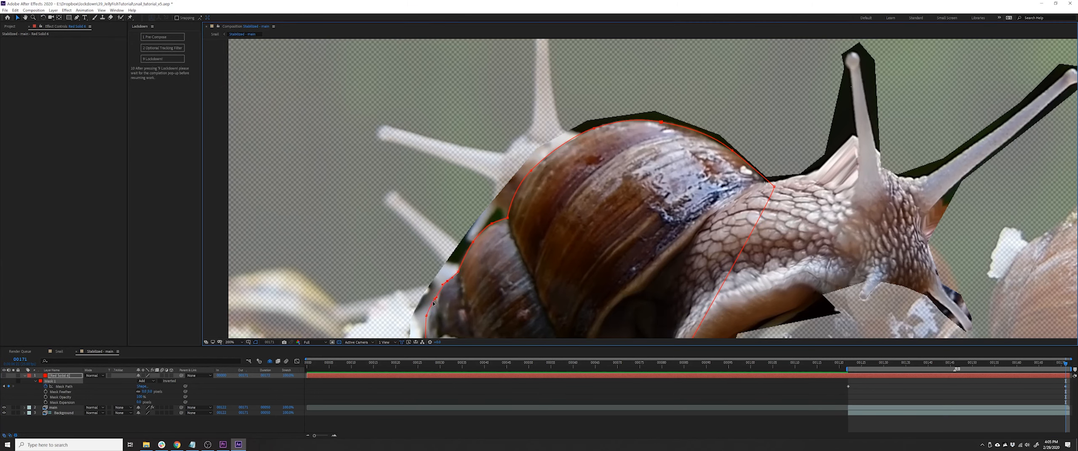
{"action": "left_click_drag", "start_coordinate": [863, 312], "coordinate": [839, 311]}
{"action": "key", "text": "Page_Up"}
{"action": "key", "text": "Page_Up"}
{"action": "key", "text": "Page_Up"}
{"action": "key", "text": "Page_Up"}
{"action": "key", "text": "Page_Up"}
{"action": "key", "text": "Page_Up"}
{"action": "key", "text": "Page_Up"}
{"action": "key", "text": "Page_Up"}
{"action": "key", "text": "Page_Up"}
{"action": "key", "text": "Page_Up"}
{"action": "key", "text": "Page_Up"}
{"action": "key", "text": "Page_Up"}
{"action": "key", "text": "Page_Up"}
{"action": "key", "text": "Page_Up"}
{"action": "key", "text": "Page_Up"}
{"action": "key", "text": "Page_Up"}
{"action": "key", "text": "Page_Up"}
{"action": "key", "text": "Page_Up"}
{"action": "key", "text": "Page_Up"}
{"action": "key", "text": "Page_Up"}
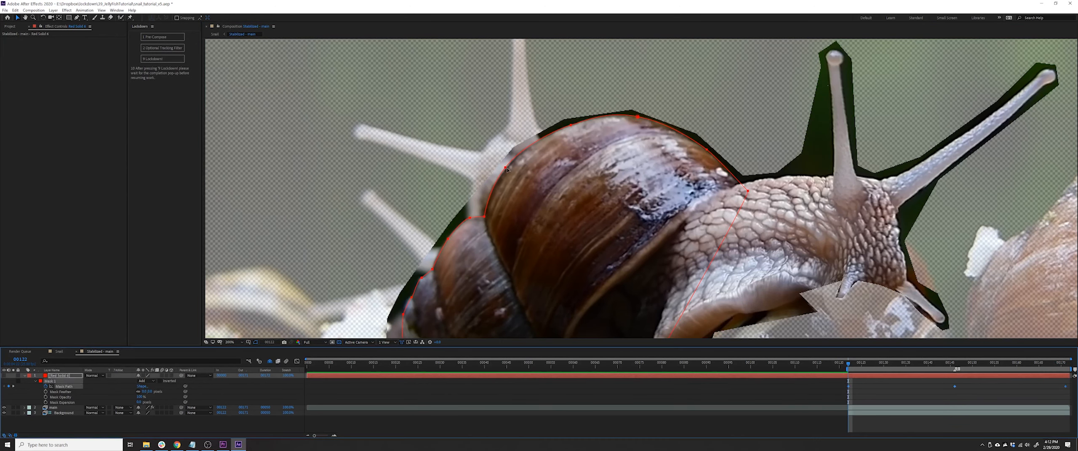
{"action": "left_click", "coordinate": [506, 168]}
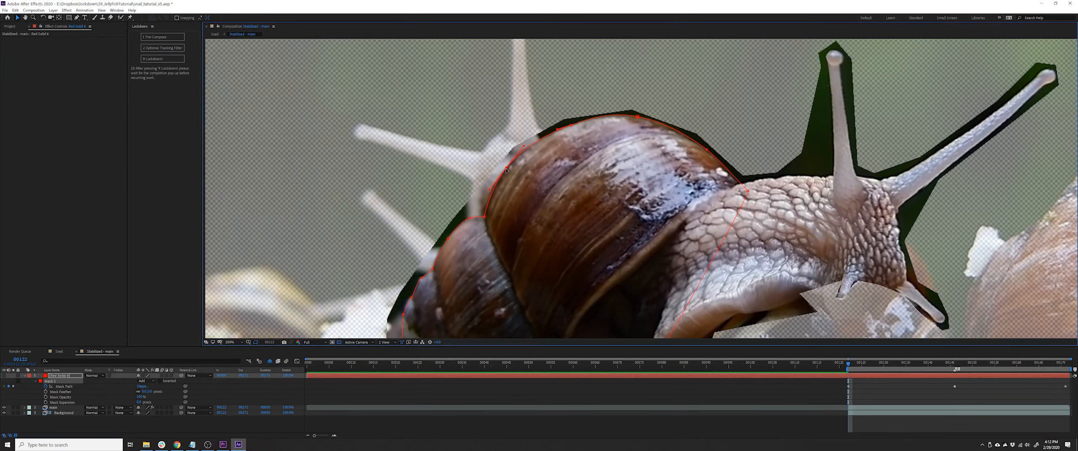
Step: Step forward to frame 134 and nudge the mask's upper edge onto the shell outline
{"action": "key", "text": "Page_Down"}
{"action": "key", "text": "Page_Down"}
{"action": "key", "text": "Page_Down"}
{"action": "key", "text": "Page_Down"}
{"action": "key", "text": "Page_Down"}
{"action": "key", "text": "Page_Down"}
{"action": "key", "text": "Page_Down"}
{"action": "key", "text": "Page_Down"}
{"action": "key", "text": "Page_Down"}
{"action": "key", "text": "Page_Down"}
{"action": "key", "text": "Page_Down"}
{"action": "key", "text": "Page_Down"}
{"action": "left_click_drag", "start_coordinate": [570, 124], "coordinate": [570, 126]}
Step: Correct the mask point at the shell's crown at frame 158 and return to frame 122
{"action": "key", "text": "Page_Down"}
{"action": "key", "text": "Page_Down"}
{"action": "key", "text": "Page_Down"}
{"action": "key", "text": "Page_Down"}
{"action": "key", "text": "Page_Down"}
{"action": "key", "text": "Page_Down"}
{"action": "key", "text": "Page_Down"}
{"action": "key", "text": "Page_Down"}
{"action": "key", "text": "Page_Down"}
{"action": "key", "text": "Page_Down"}
{"action": "key", "text": "Page_Down"}
{"action": "key", "text": "Page_Down"}
{"action": "key", "text": "Page_Down"}
{"action": "key", "text": "Page_Down"}
{"action": "key", "text": "Page_Down"}
{"action": "key", "text": "Page_Down"}
{"action": "key", "text": "Page_Down"}
{"action": "key", "text": "Page_Down"}
{"action": "key", "text": "Page_Down"}
{"action": "key", "text": "Page_Down"}
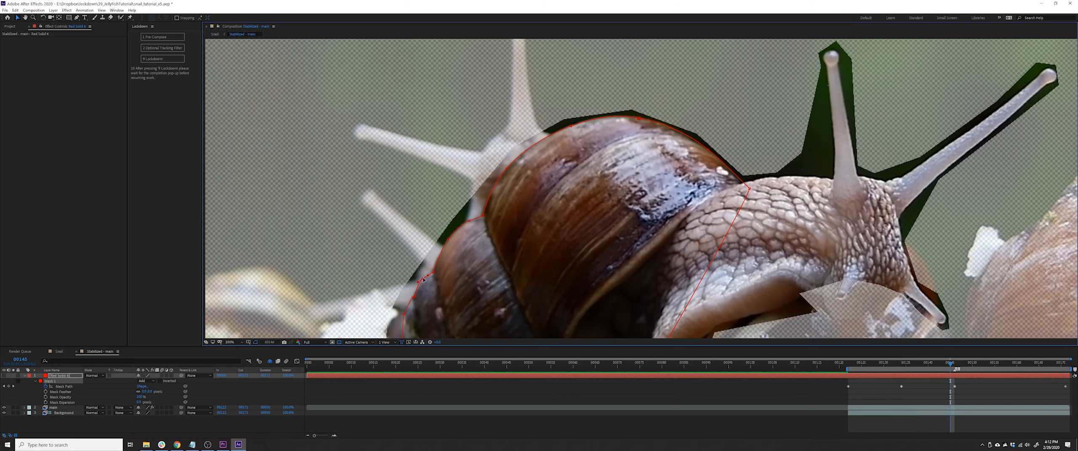
{"action": "left_click_drag", "start_coordinate": [638, 119], "coordinate": [638, 120]}
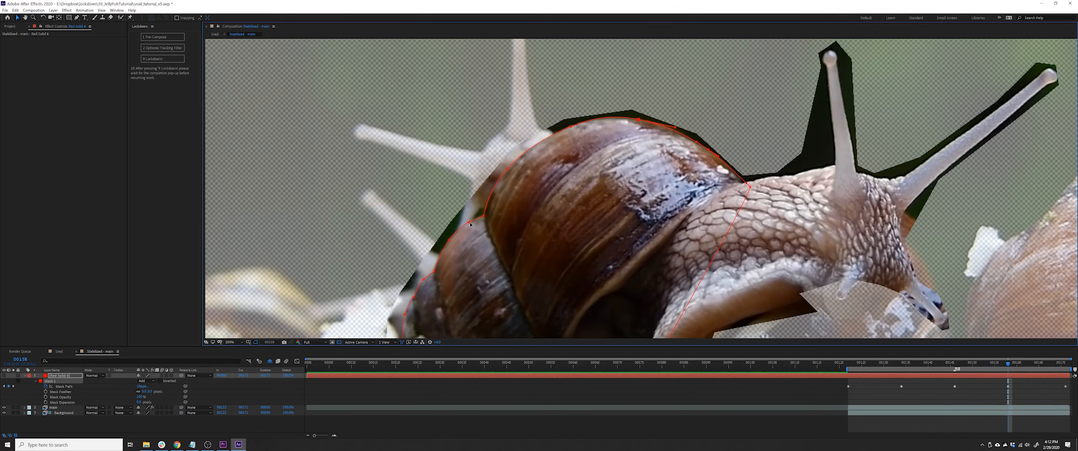
{"action": "key", "text": "shift+Home"}
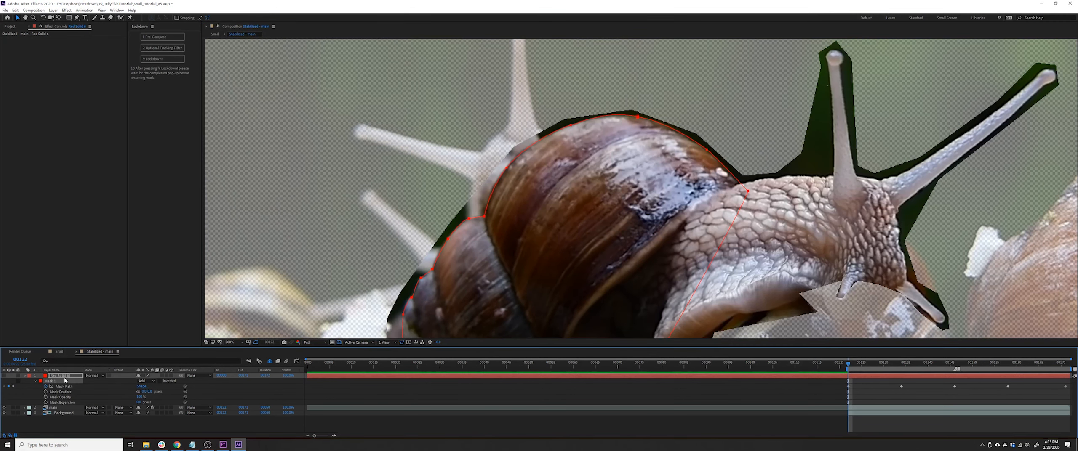
Step: Add a second red solid and place it directly beneath the masked solid
{"action": "key", "text": "ctrl+y"}
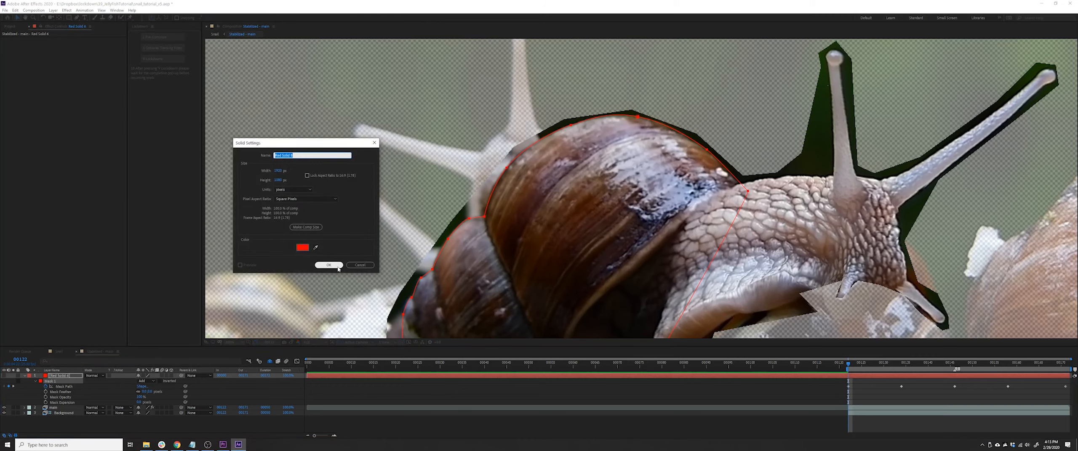
{"action": "key", "text": "Return"}
{"action": "left_click_drag", "start_coordinate": [70, 378], "coordinate": [67, 408]}
Step: Apply Fractal Noise to the lower solid and use the masked solid above it as its alpha matte
{"action": "left_click", "coordinate": [66, 11]}
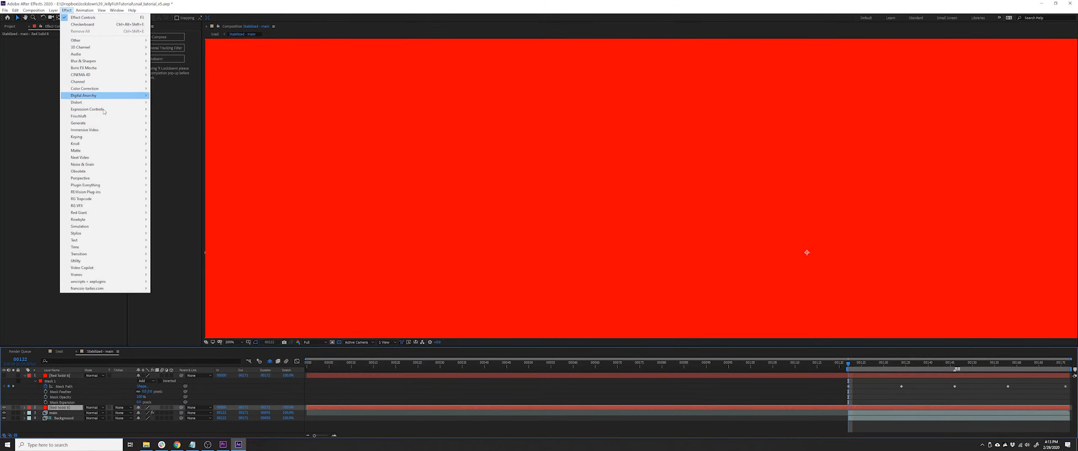
{"action": "mouse_move", "coordinate": [126, 164]}
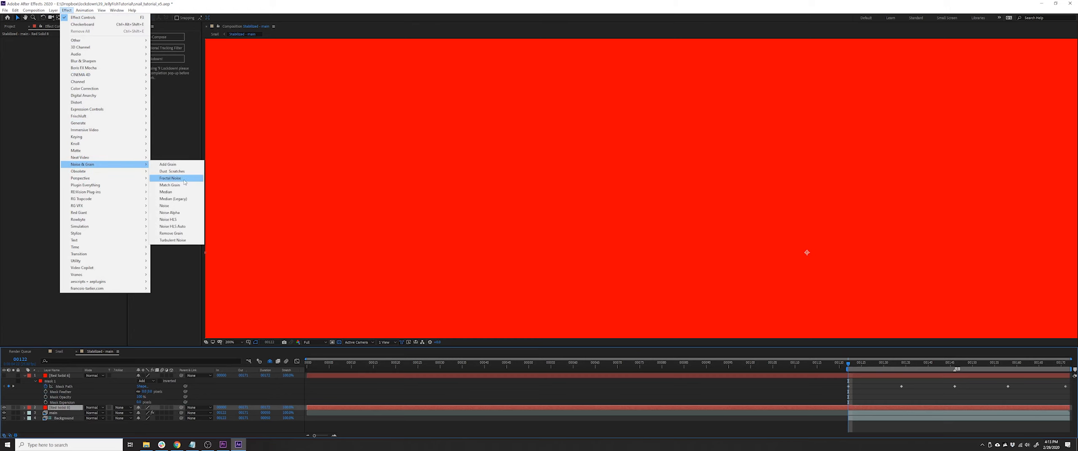
{"action": "left_click", "coordinate": [183, 180]}
{"action": "left_click", "coordinate": [120, 408]}
{"action": "left_click", "coordinate": [139, 382]}
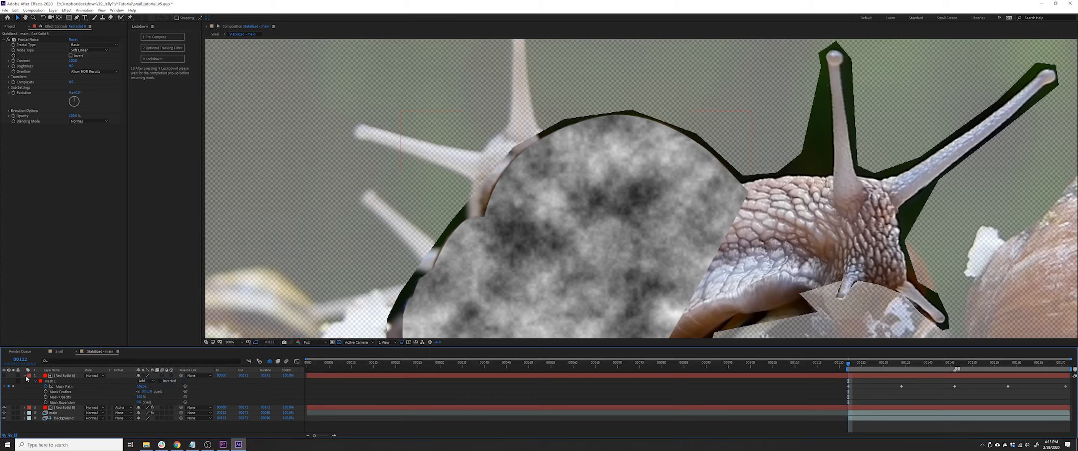
Step: Examine the mask edge along the shell up close at frame 122 and play back the noise texture
{"action": "left_click", "coordinate": [72, 381]}
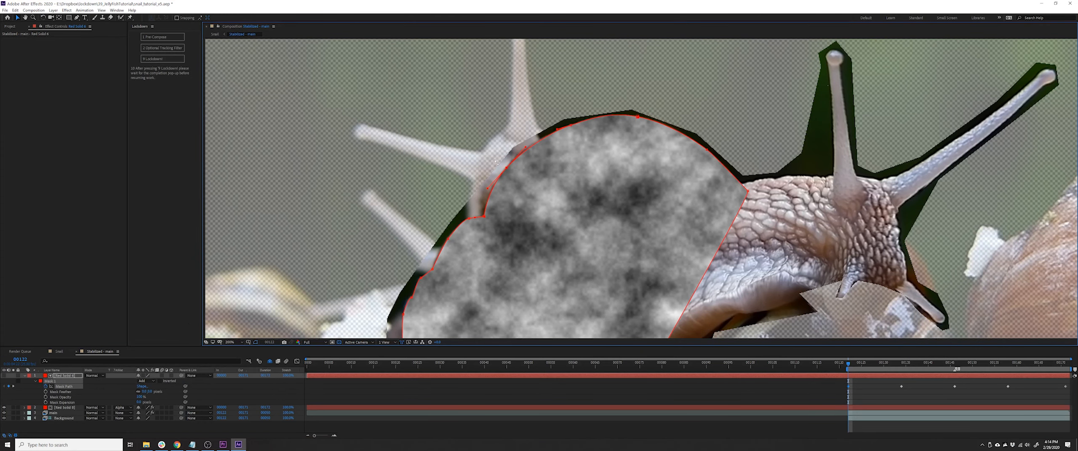
{"action": "key", "text": "period"}
{"action": "left_click_drag", "start_coordinate": [335, 188], "coordinate": [344, 191]}
{"action": "left_click_drag", "start_coordinate": [372, 148], "coordinate": [370, 148]}
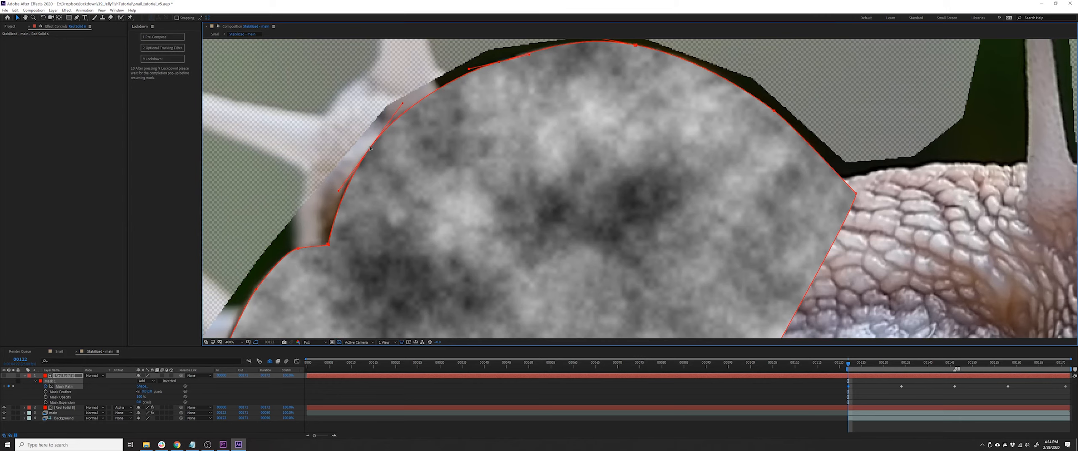
{"action": "key", "text": "comma"}
{"action": "key", "text": "space"}
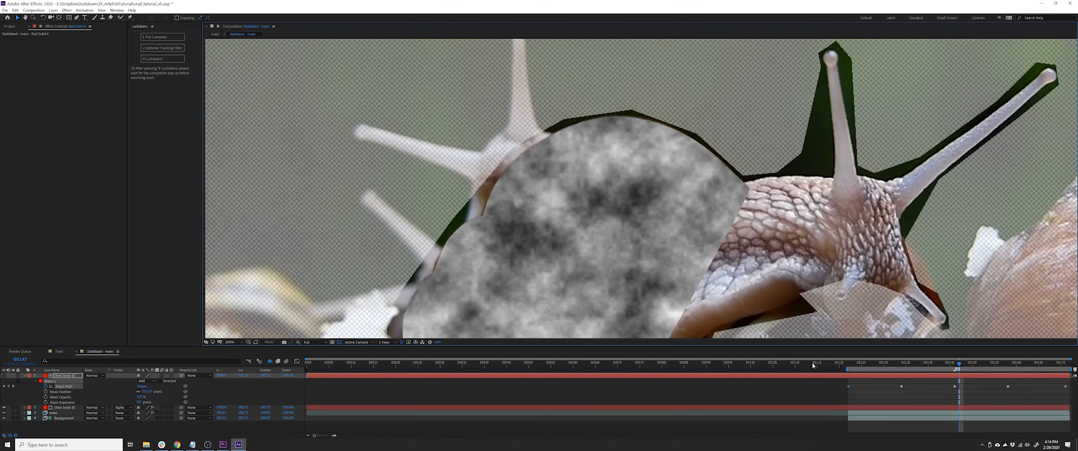
{"action": "key", "text": "space"}
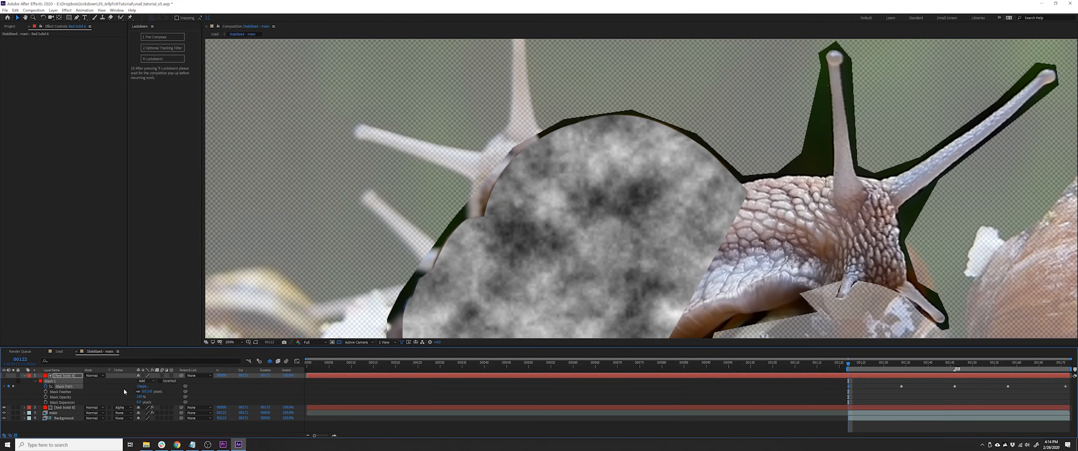
Step: Set the mask feather to 4 pixels and play back the softened edge
{"action": "left_click", "coordinate": [143, 392]}
{"action": "type", "text": "4"}
{"action": "key", "text": "Return"}
{"action": "key", "text": "space"}
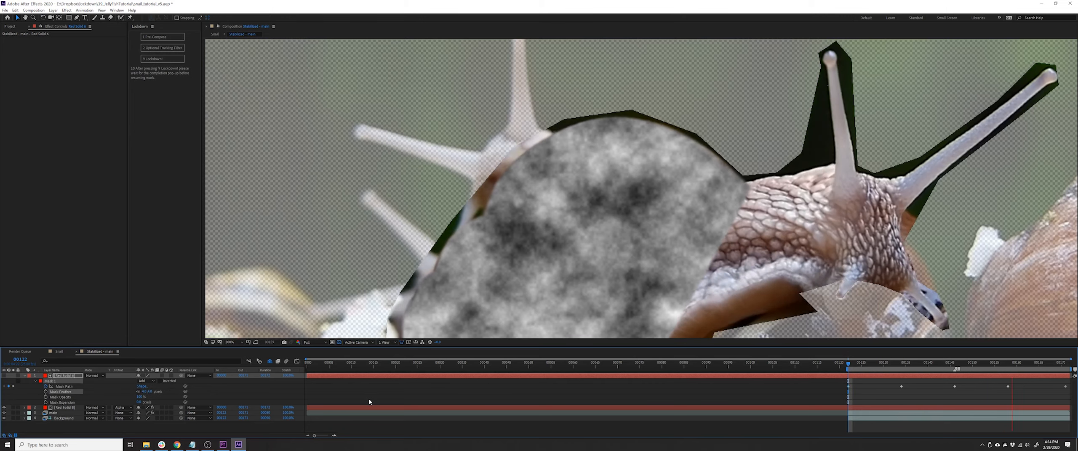
{"action": "key", "text": "space"}
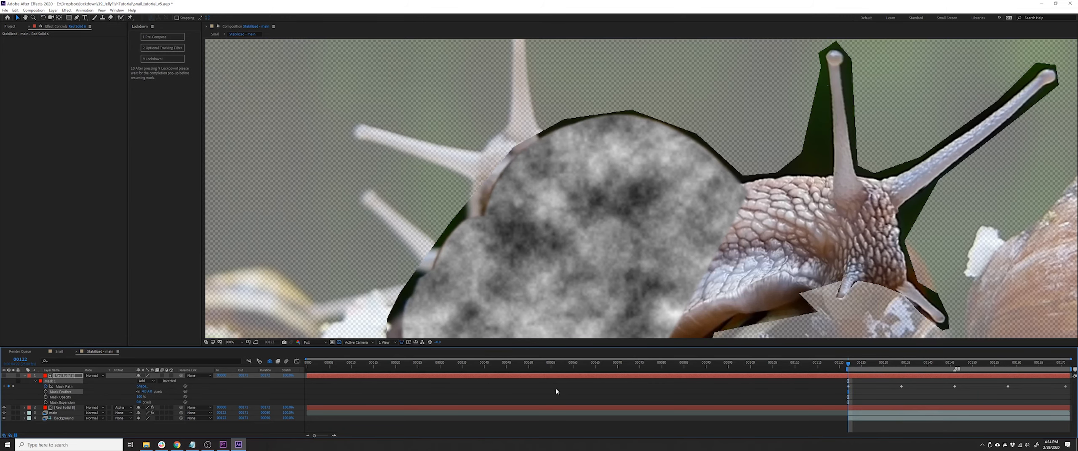
Step: Solo the fractal noise layer and switch to the main snail composition
{"action": "left_click", "coordinate": [14, 408]}
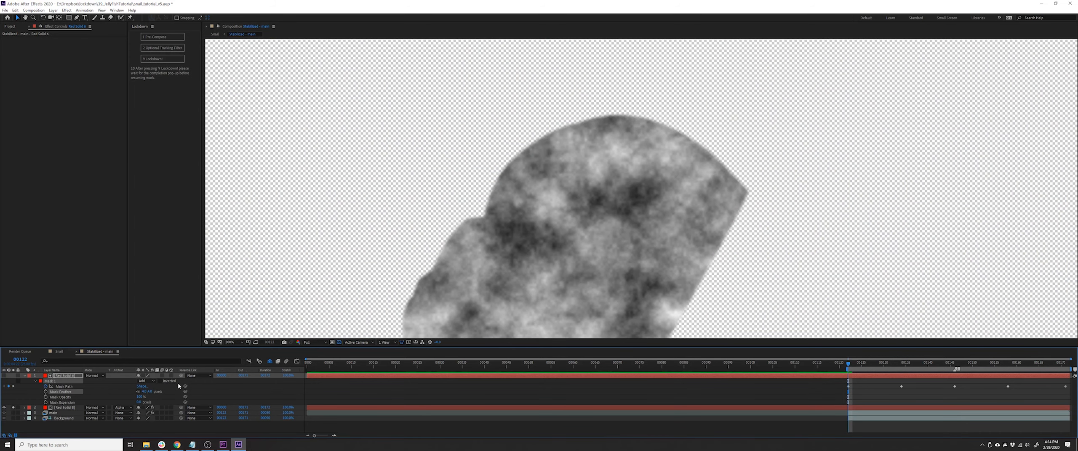
{"action": "key", "text": "Tab"}
{"action": "left_click", "coordinate": [182, 393]}
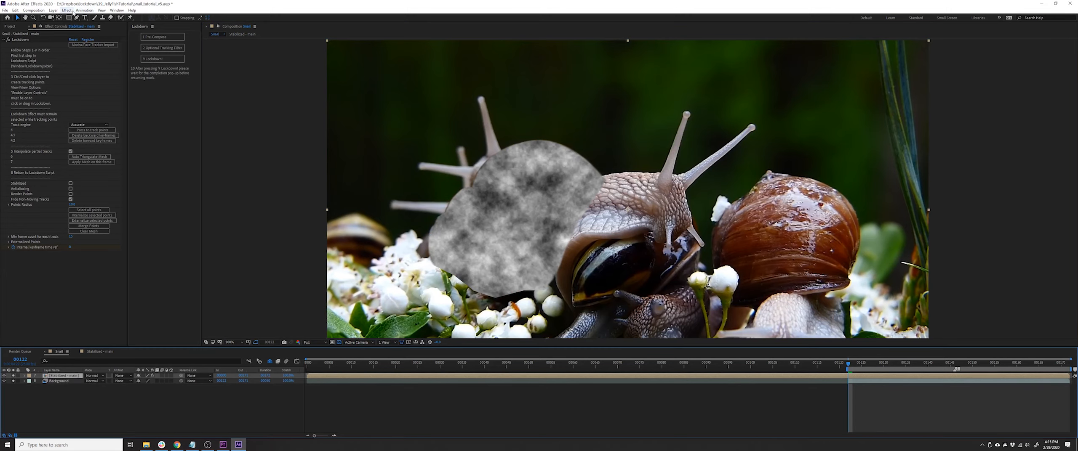
Step: Apply Curves to the stabilized texture layer and steepen the RGB curve to raise its contrast
{"action": "left_click", "coordinate": [67, 11]}
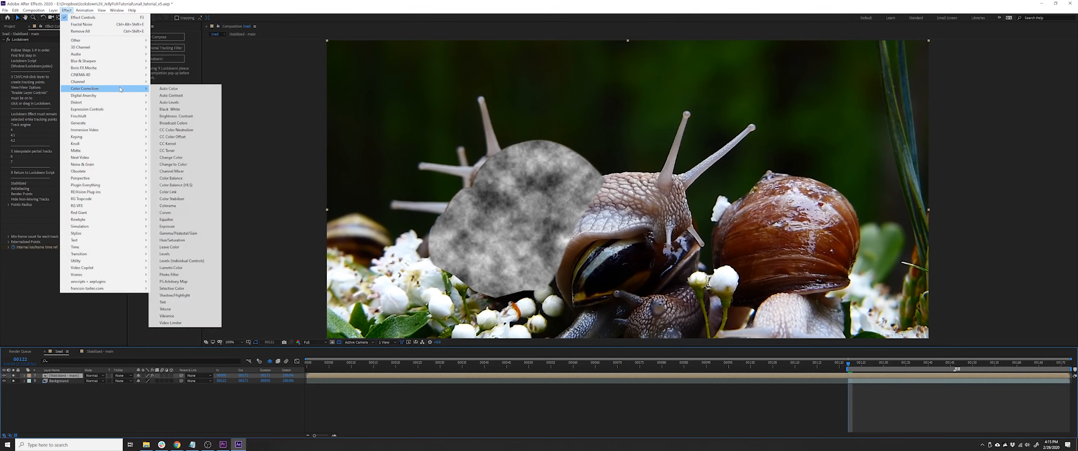
{"action": "left_click", "coordinate": [177, 212]}
{"action": "left_click_drag", "start_coordinate": [16, 323], "coordinate": [35, 323]}
{"action": "left_click_drag", "start_coordinate": [89, 249], "coordinate": [62, 249]}
Step: Set the texture layer's blending mode to Hard Light and play back the result over the shell
{"action": "left_click", "coordinate": [97, 376]}
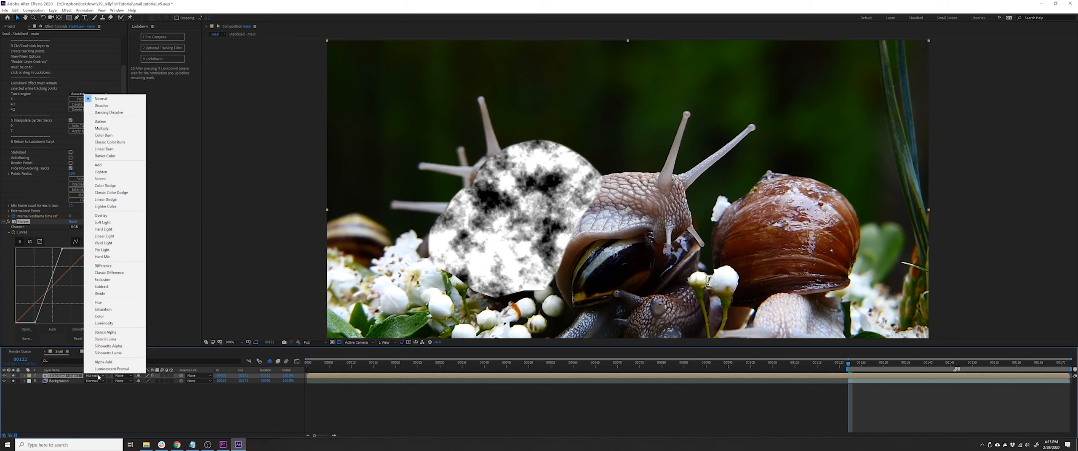
{"action": "left_click", "coordinate": [111, 230]}
{"action": "left_click", "coordinate": [323, 195]}
{"action": "key", "text": "space"}
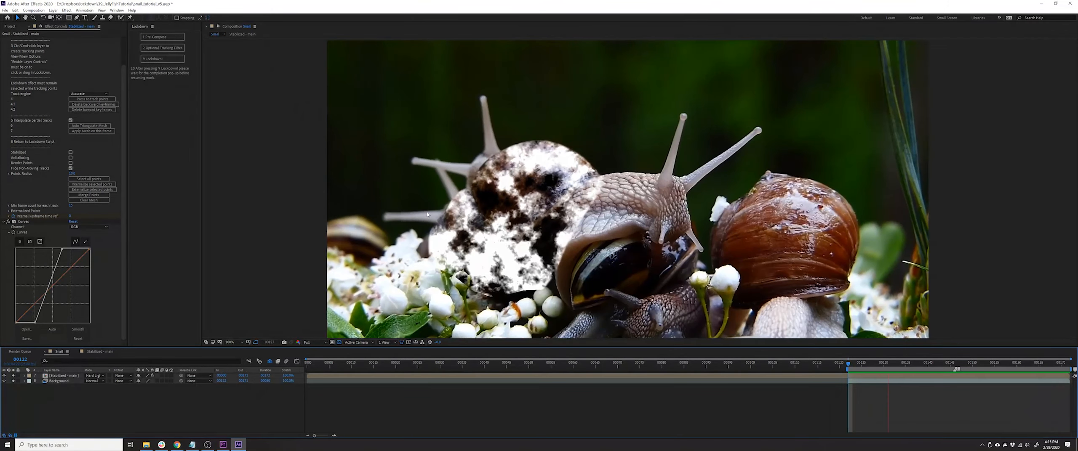
Step: Remove the Curves effect from the texture layer and delete the fractal noise solid inside the stabilized composition
{"action": "left_click", "coordinate": [29, 222]}
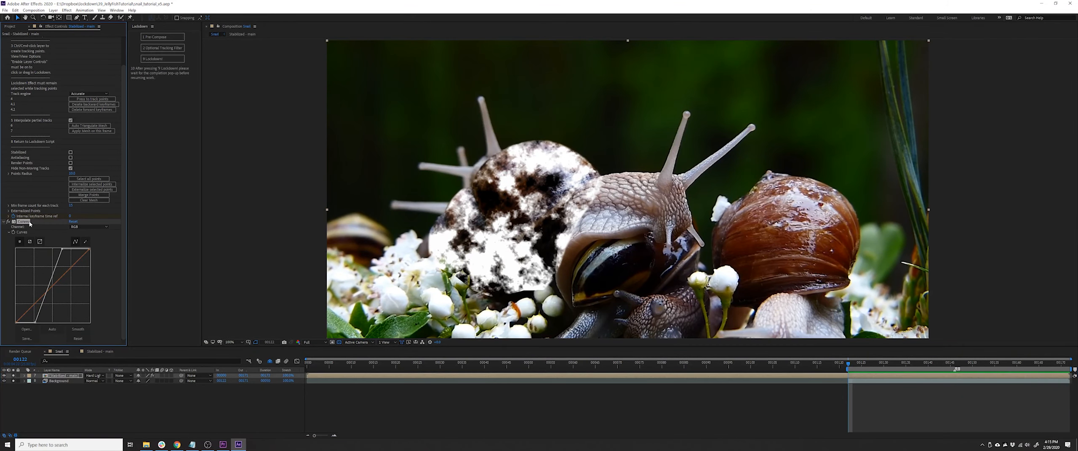
{"action": "key", "text": "Delete"}
{"action": "double_click", "coordinate": [63, 375]}
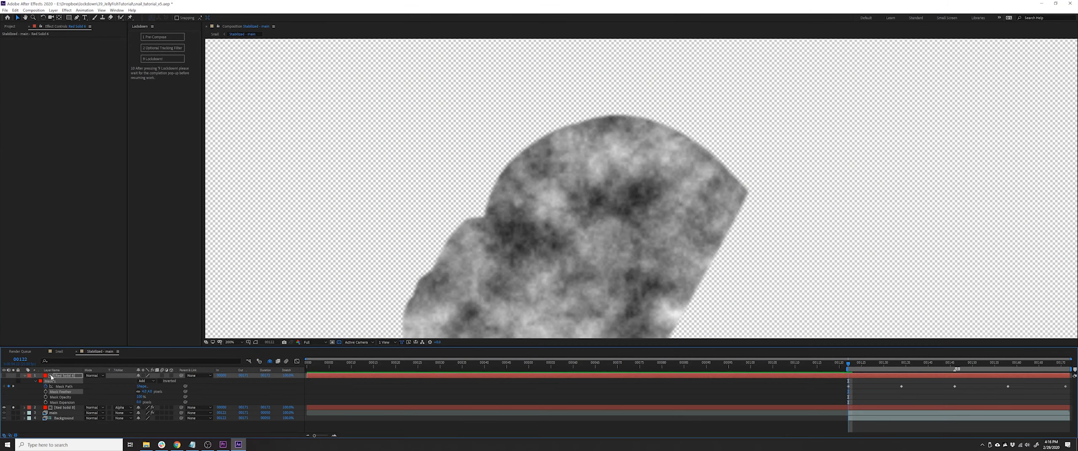
{"action": "left_click", "coordinate": [24, 376]}
{"action": "left_click", "coordinate": [58, 382]}
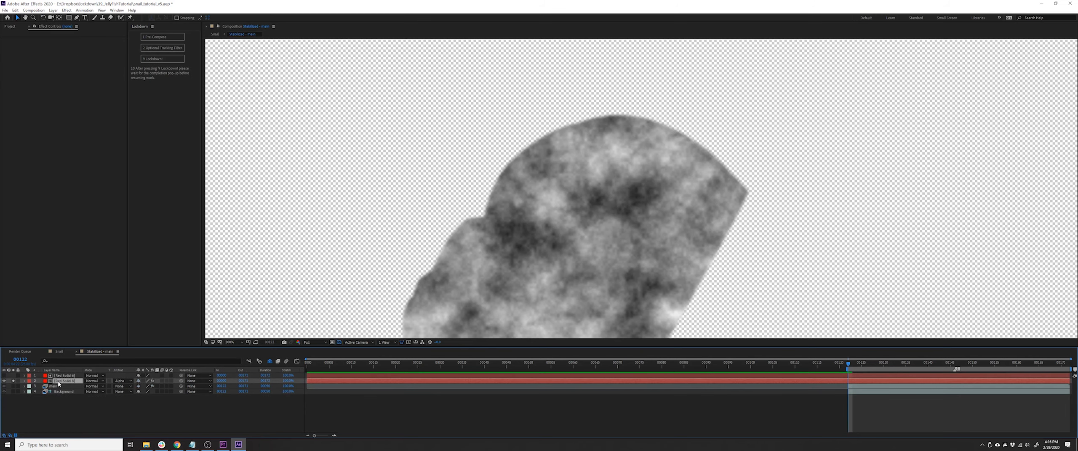
{"action": "key", "text": "Delete"}
Step: Pre-compose the tracked main layer as main Comp 1, moving all attributes into the new composition
{"action": "scroll", "coordinate": [528, 245], "scroll_direction": "down", "scroll_amount": 2}
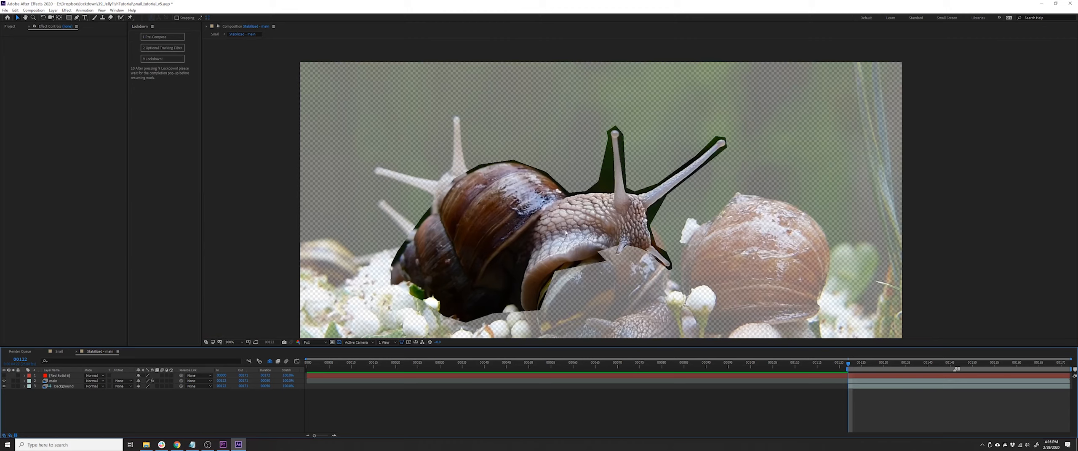
{"action": "left_click", "coordinate": [64, 382]}
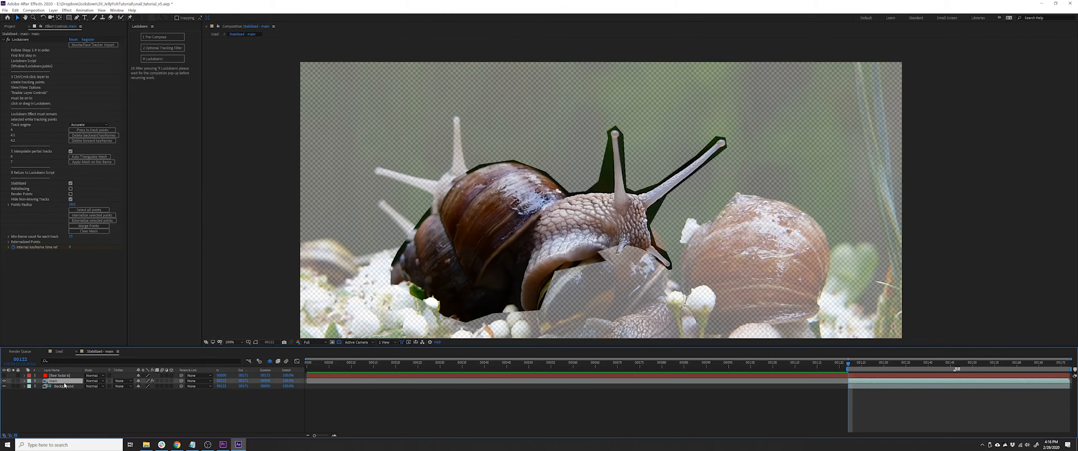
{"action": "key", "text": "ctrl+shift+c"}
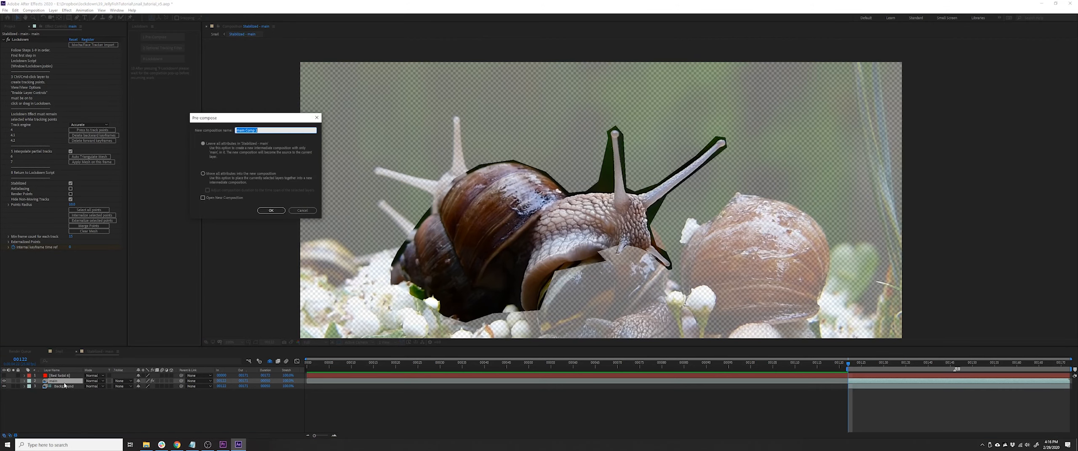
{"action": "left_click", "coordinate": [265, 174]}
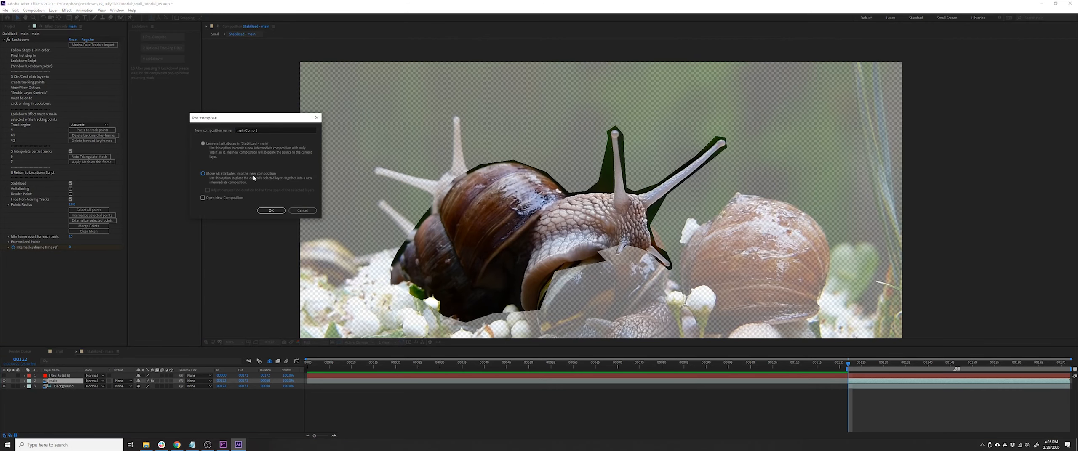
{"action": "left_click", "coordinate": [270, 211]}
Step: Apply Composite Brush to the pre-composed layer in Stencil Alpha mode, cut out the dark background around the antennae, and play it back
{"action": "scroll", "coordinate": [574, 191], "scroll_direction": "up", "scroll_amount": 3}
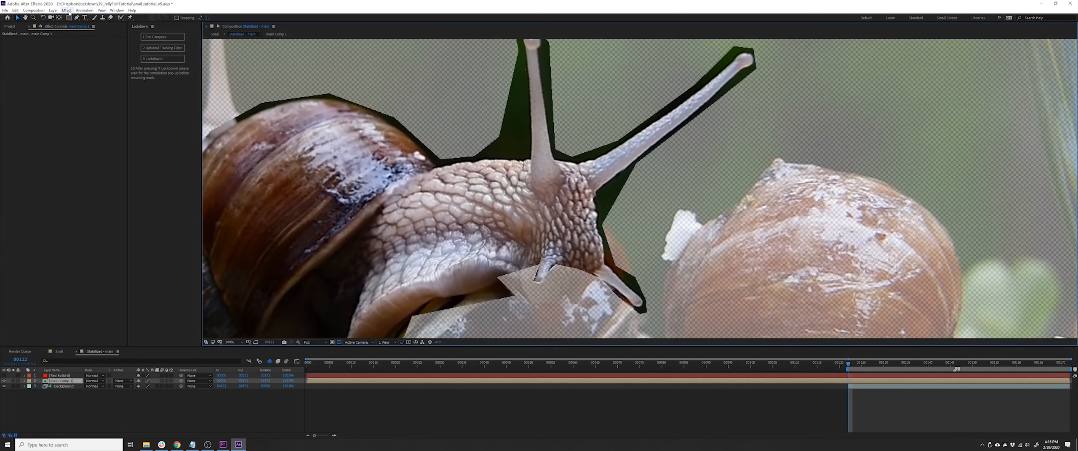
{"action": "left_click", "coordinate": [67, 10]}
{"action": "mouse_move", "coordinate": [128, 275]}
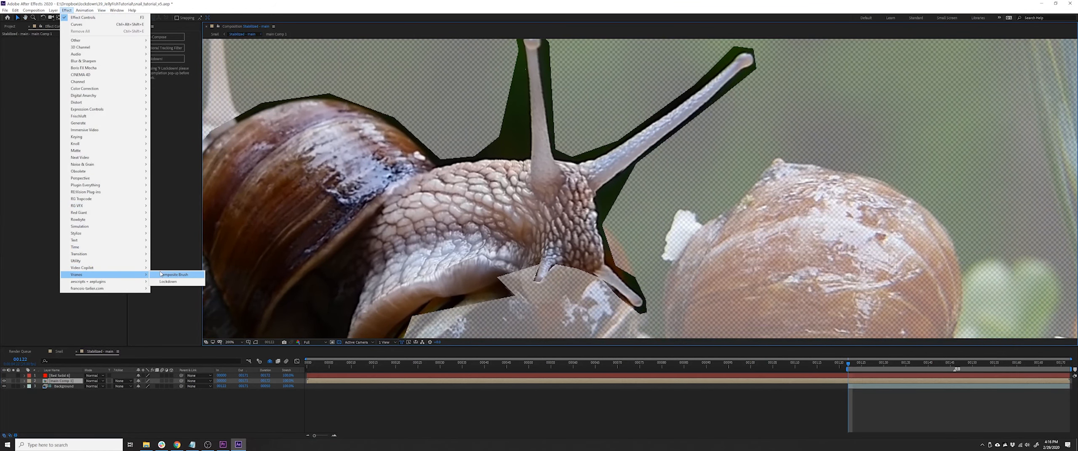
{"action": "left_click", "coordinate": [162, 275]}
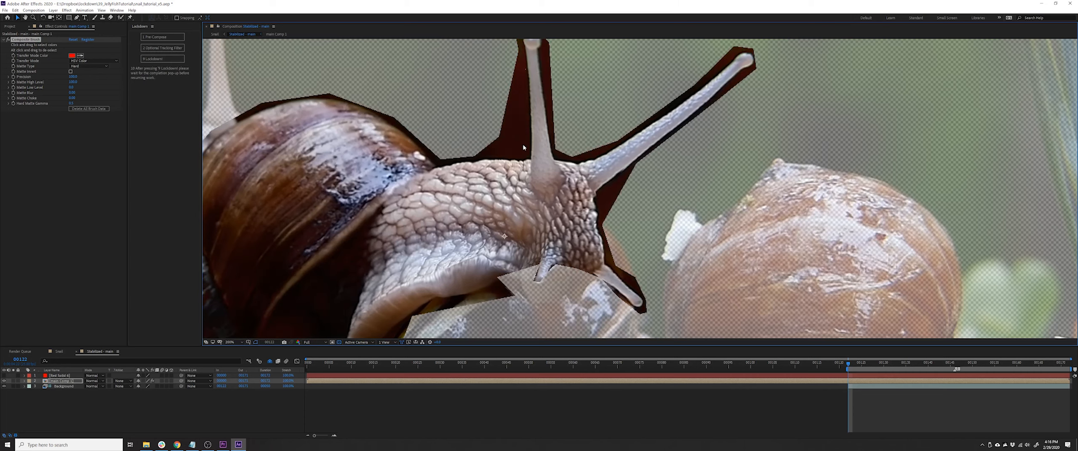
{"action": "left_click", "coordinate": [102, 61]}
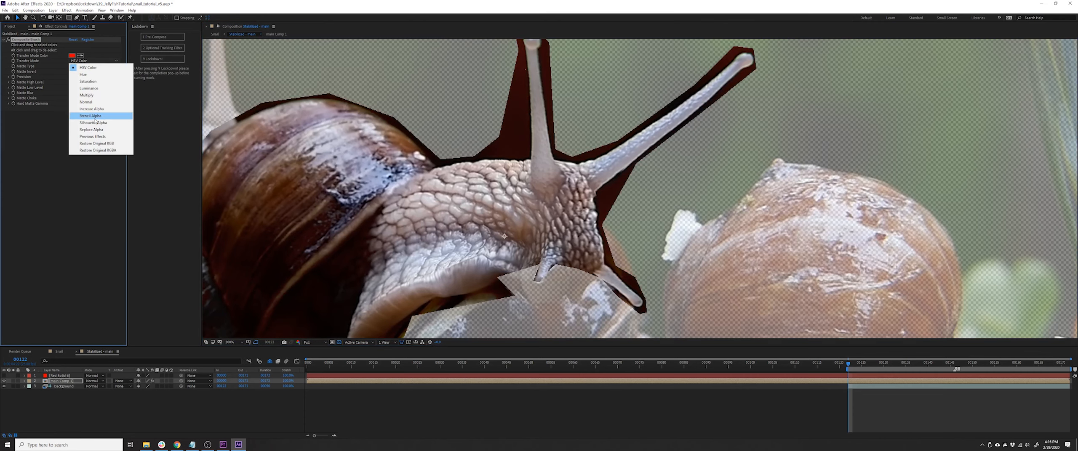
{"action": "left_click", "coordinate": [94, 118]}
{"action": "mouse_move", "coordinate": [566, 186]}
{"action": "left_mouse_down"}
{"action": "mouse_move", "coordinate": [527, 216]}
{"action": "mouse_move", "coordinate": [575, 246]}
{"action": "mouse_move", "coordinate": [568, 259]}
{"action": "mouse_move", "coordinate": [611, 265]}
{"action": "left_mouse_up"}
{"action": "key", "text": "space"}
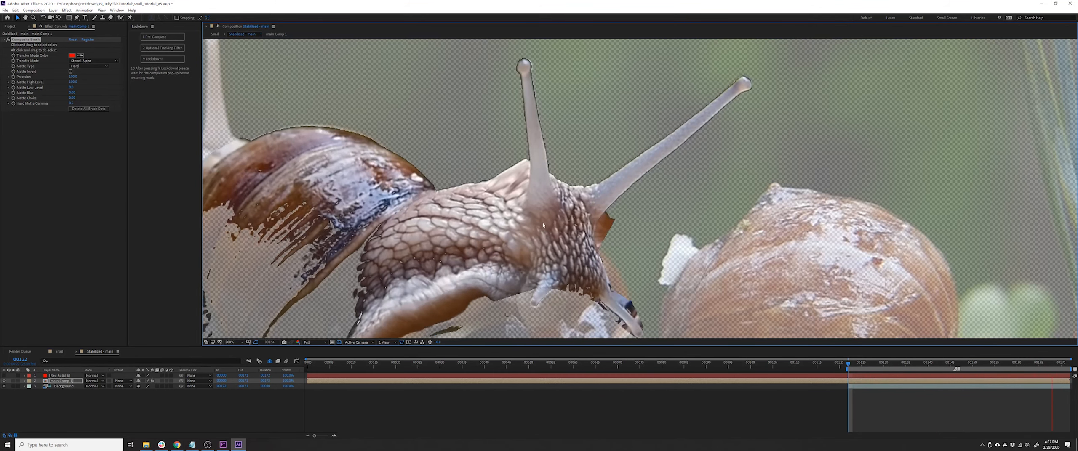
{"action": "key", "text": "space"}
Step: Duplicate the keyed layer, remove all effects from the lower copy, and rename that copy background
{"action": "key", "text": "ctrl+d"}
{"action": "left_click", "coordinate": [62, 387]}
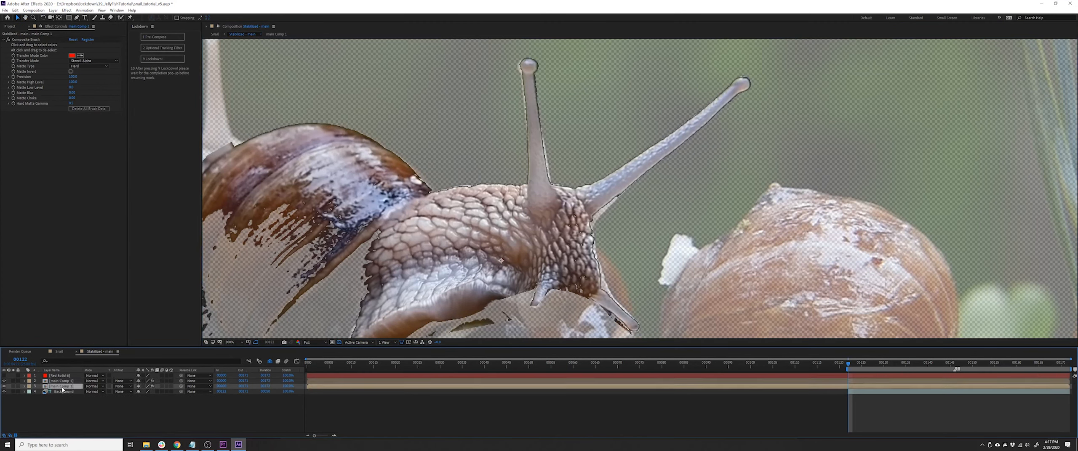
{"action": "key", "text": "ctrl+shift+e"}
{"action": "key", "text": "Return"}
{"action": "type", "text": "background"}
{"action": "key", "text": "Return"}
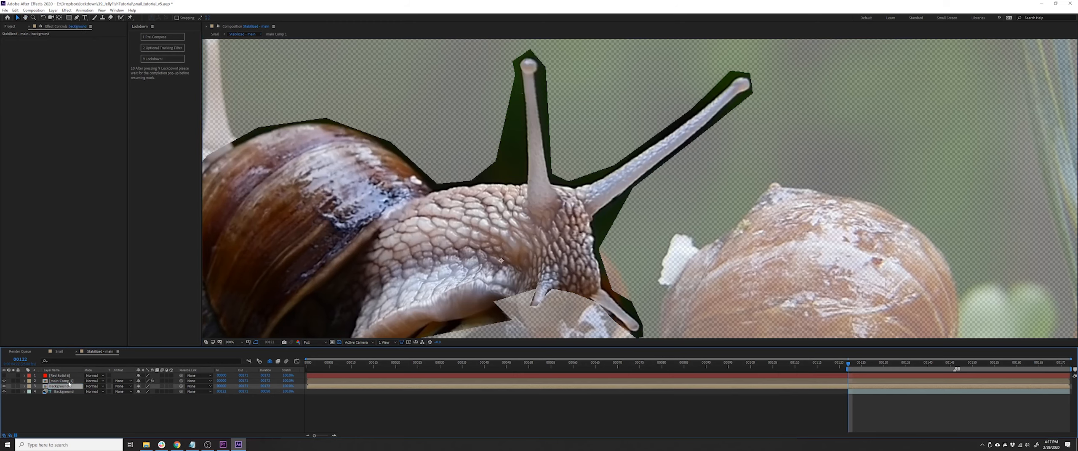
Step: Rename the upper keyed copy antenna roto and hide the background copy beneath it
{"action": "left_click", "coordinate": [66, 381]}
{"action": "key", "text": "Return"}
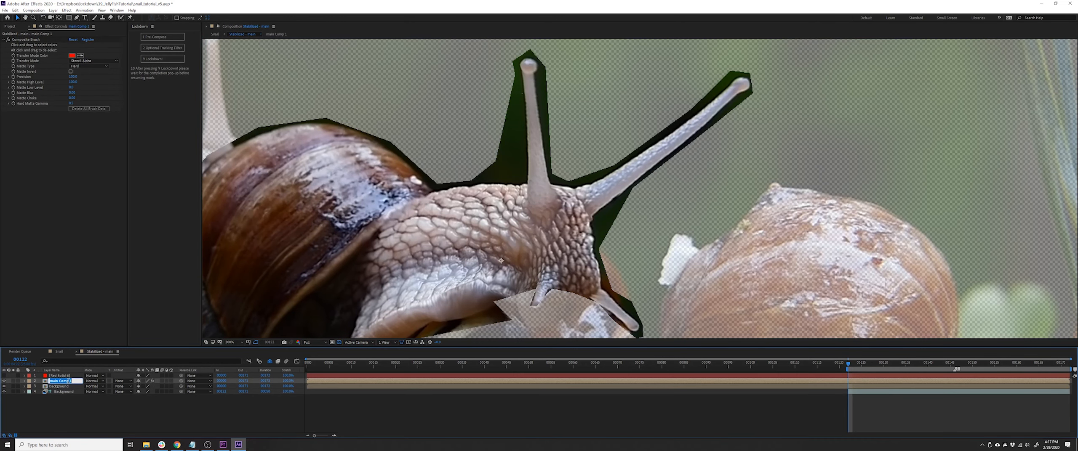
{"action": "type", "text": "antenna roto"}
{"action": "key", "text": "Return"}
{"action": "left_click", "coordinate": [5, 392]}
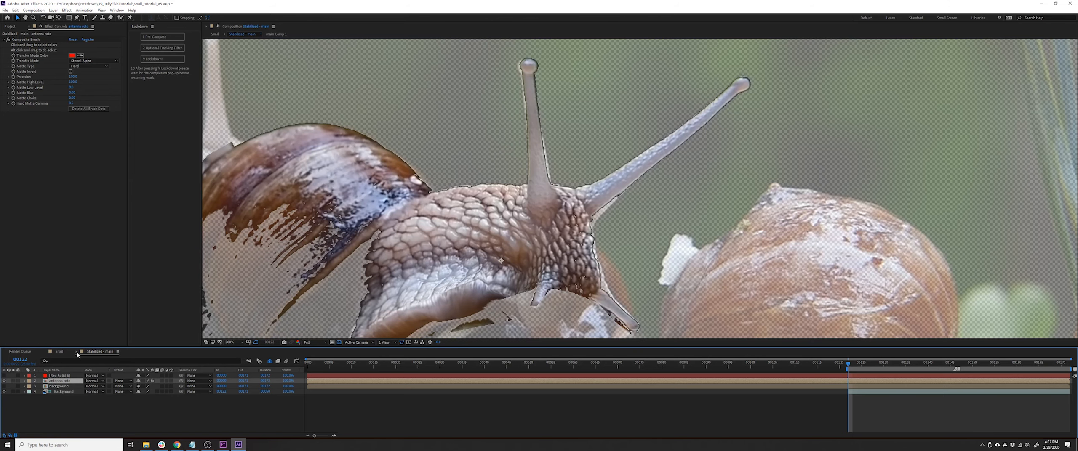
Step: Draw a mask on the antenna roto layer enclosing the two antennae and the upper part of the snail's head
{"action": "key", "text": "g"}
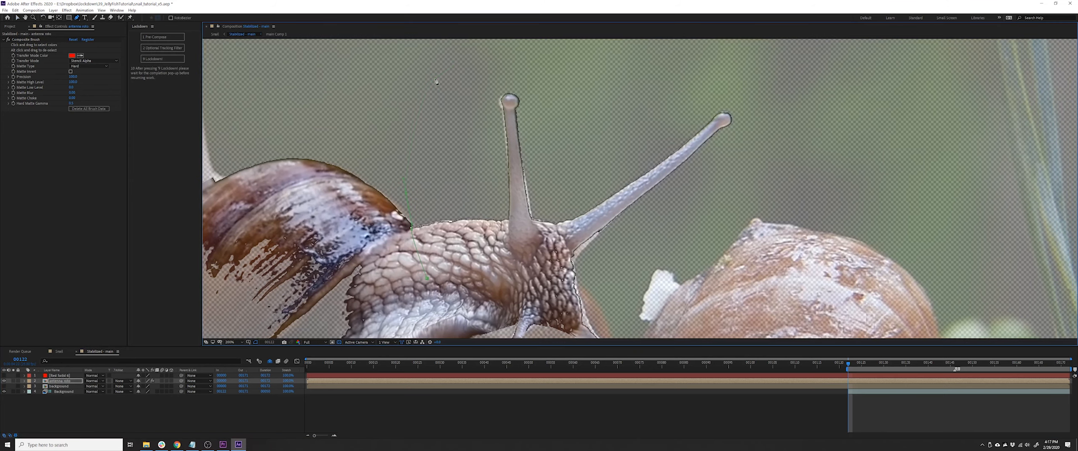
{"action": "left_click_drag", "start_coordinate": [754, 162], "coordinate": [743, 117]}
{"action": "left_click_drag", "start_coordinate": [601, 233], "coordinate": [576, 229]}
{"action": "left_click", "coordinate": [417, 233]}
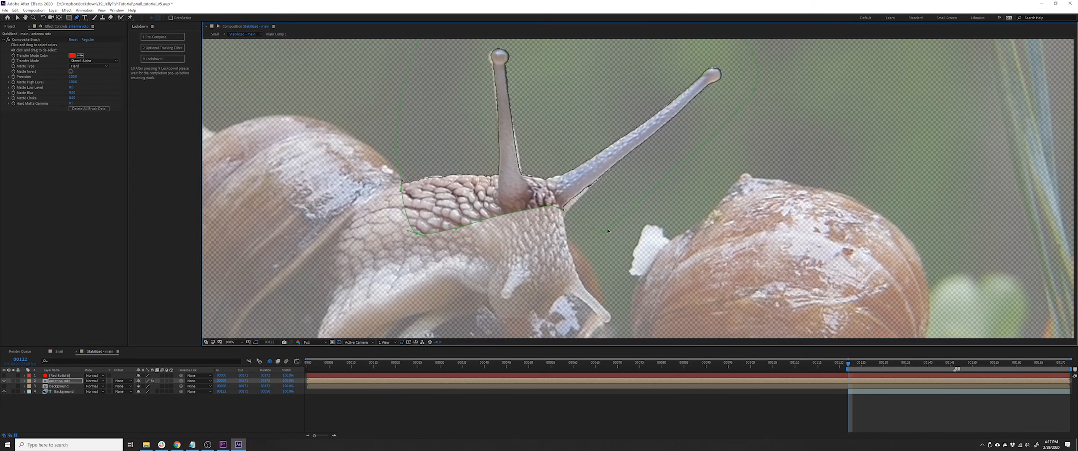
{"action": "key", "text": "v"}
Step: Play back the masked antennae and adjust the mask points beside the antenna base and the shell edge at frame 171
{"action": "left_click", "coordinate": [78, 405]}
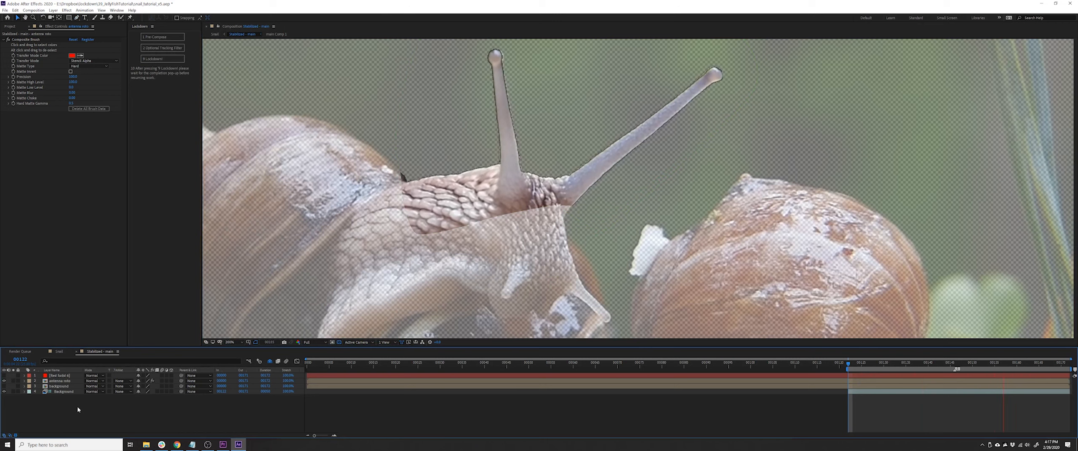
{"action": "left_click", "coordinate": [873, 368]}
{"action": "left_click_drag", "start_coordinate": [870, 367], "coordinate": [1068, 392]}
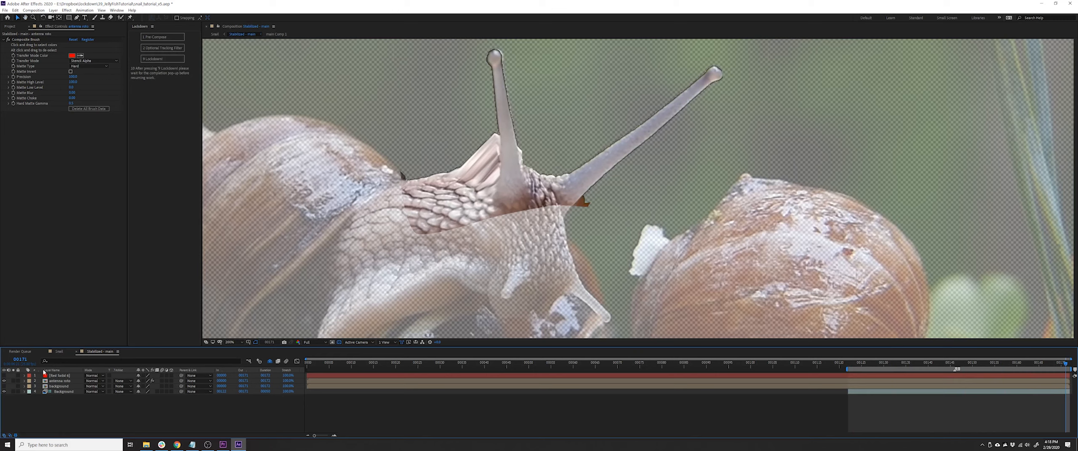
{"action": "left_click", "coordinate": [56, 381]}
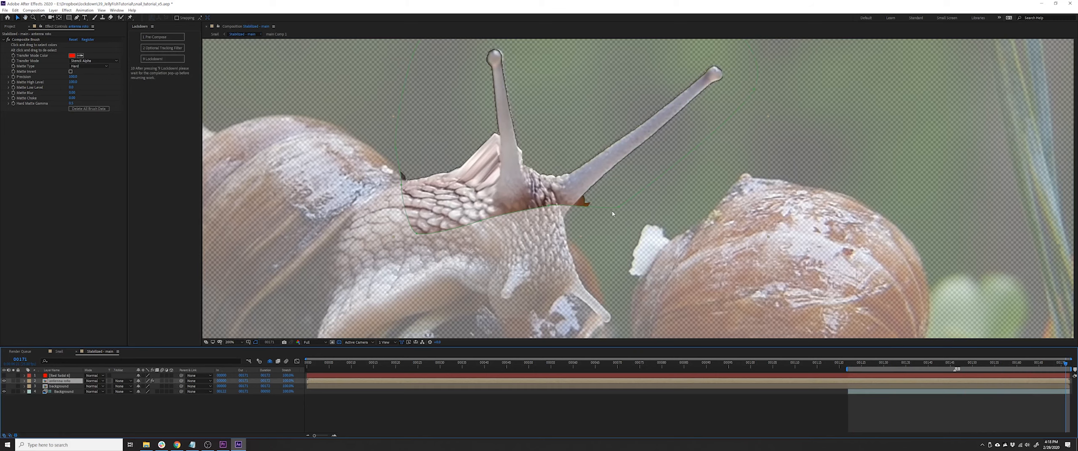
{"action": "left_click_drag", "start_coordinate": [587, 205], "coordinate": [597, 190]}
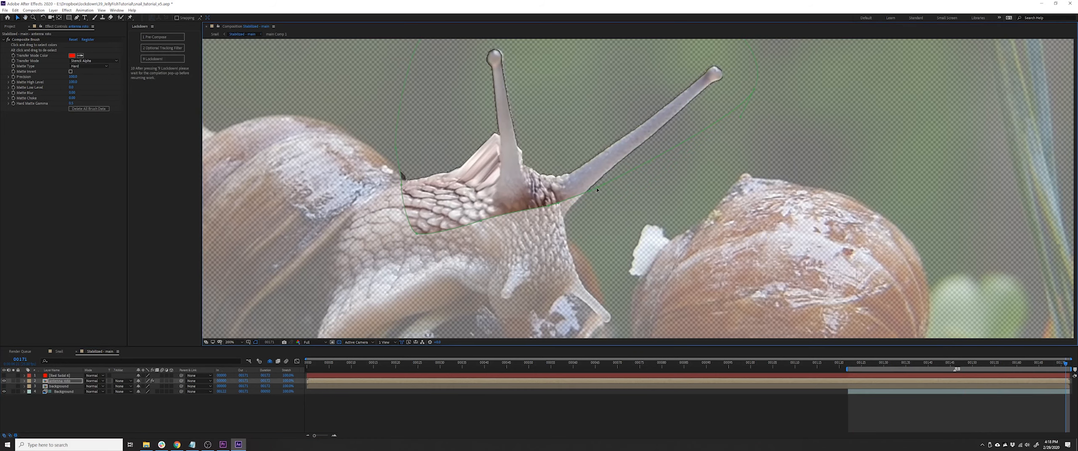
{"action": "left_click_drag", "start_coordinate": [858, 364], "coordinate": [1068, 395]}
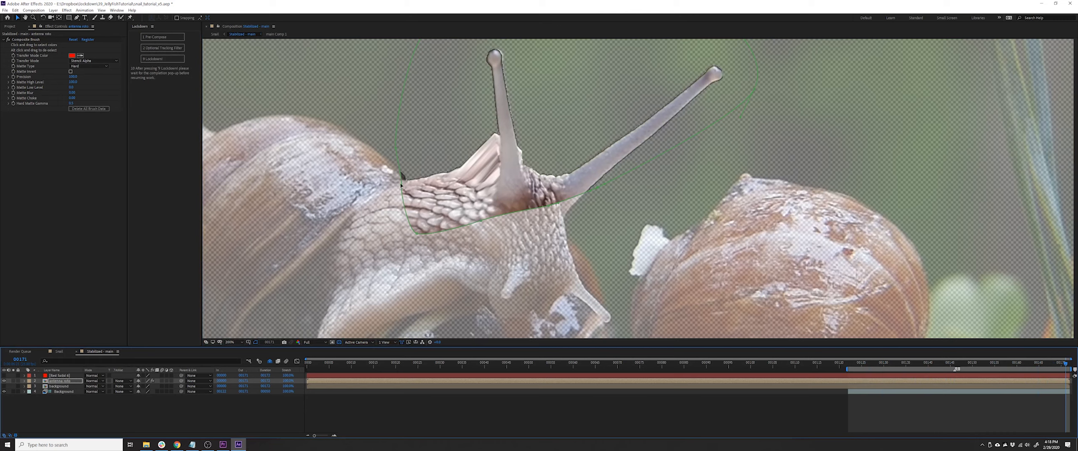
{"action": "mouse_move", "coordinate": [402, 185]}
{"action": "left_mouse_down"}
{"action": "mouse_move", "coordinate": [385, 168]}
{"action": "mouse_move", "coordinate": [399, 189]}
{"action": "left_mouse_up"}
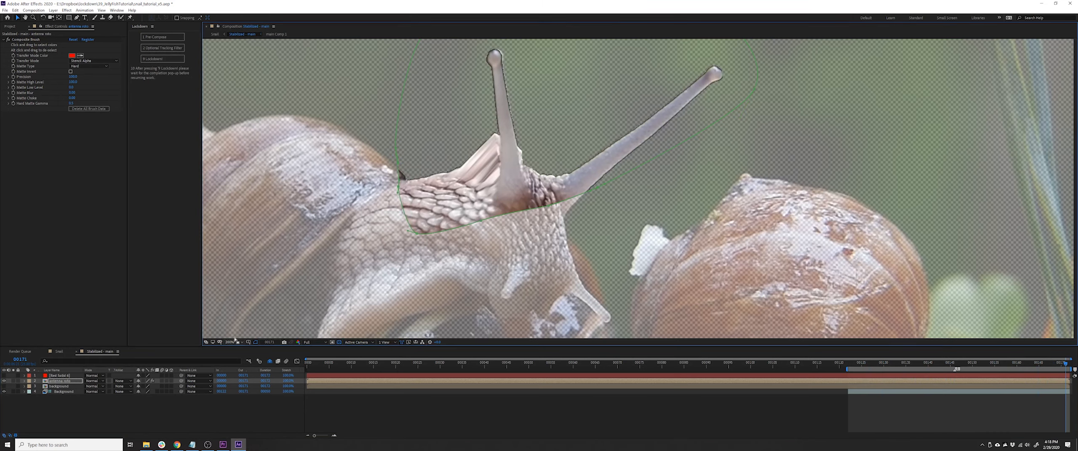
Step: Set the feather of the antenna roto layer's mask to 10 pixels
{"action": "key", "text": "m"}
{"action": "key", "text": "m"}
{"action": "left_click", "coordinate": [147, 396]}
{"action": "type", "text": "10"}
{"action": "key", "text": "Return"}
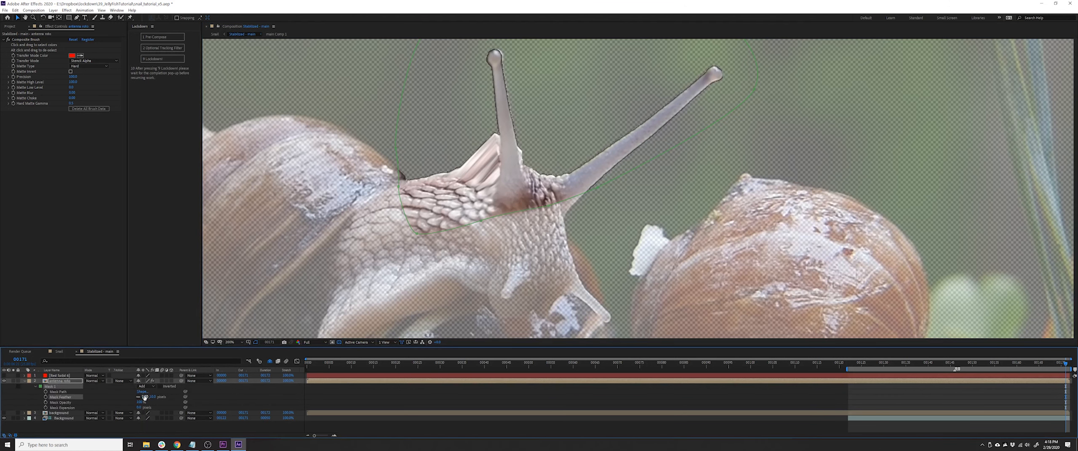
Step: Try a Matte Blur of 2 in the antenna layer's Composite Brush and settle on 1
{"action": "left_click", "coordinate": [71, 92]}
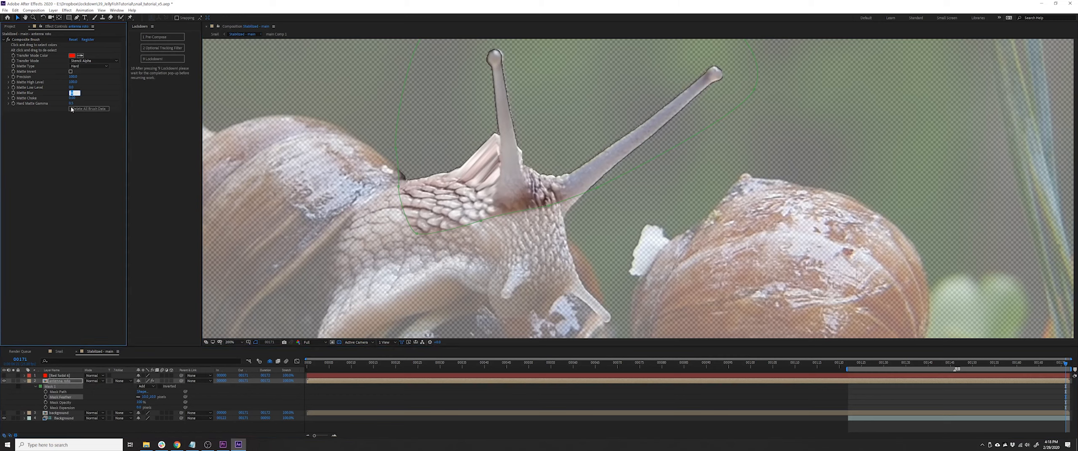
{"action": "type", "text": "2"}
{"action": "key", "text": "Return"}
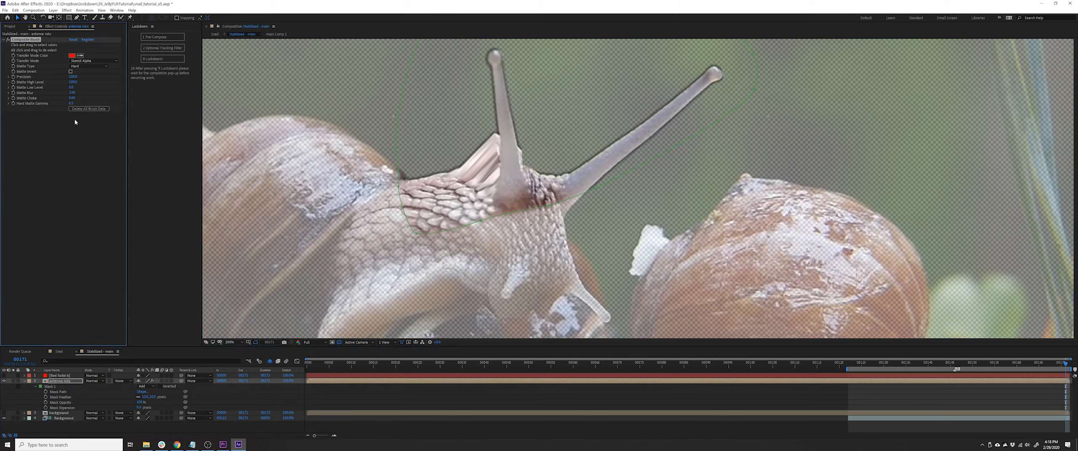
{"action": "left_click", "coordinate": [72, 92]}
{"action": "type", "text": "1"}
{"action": "left_click", "coordinate": [79, 158]}
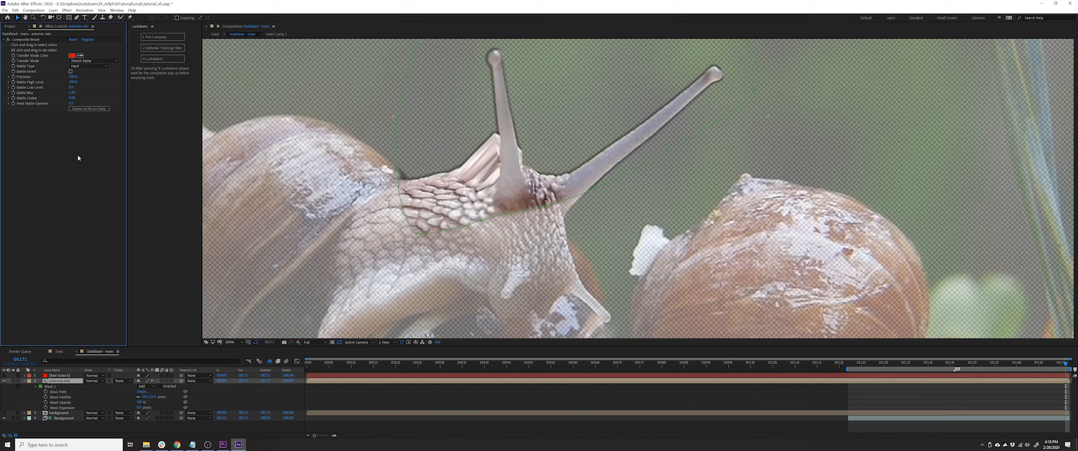
Step: Collapse the antenna roto layer's properties and make the masked red shell solid visible in the full frame
{"action": "left_click", "coordinate": [23, 381]}
{"action": "left_click", "coordinate": [52, 410]}
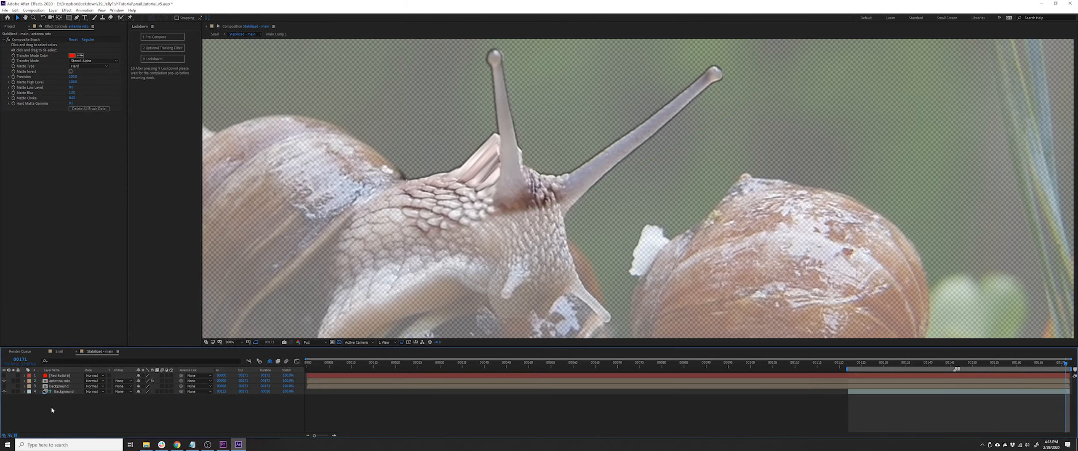
{"action": "left_click", "coordinate": [3, 375]}
{"action": "key", "text": "comma"}
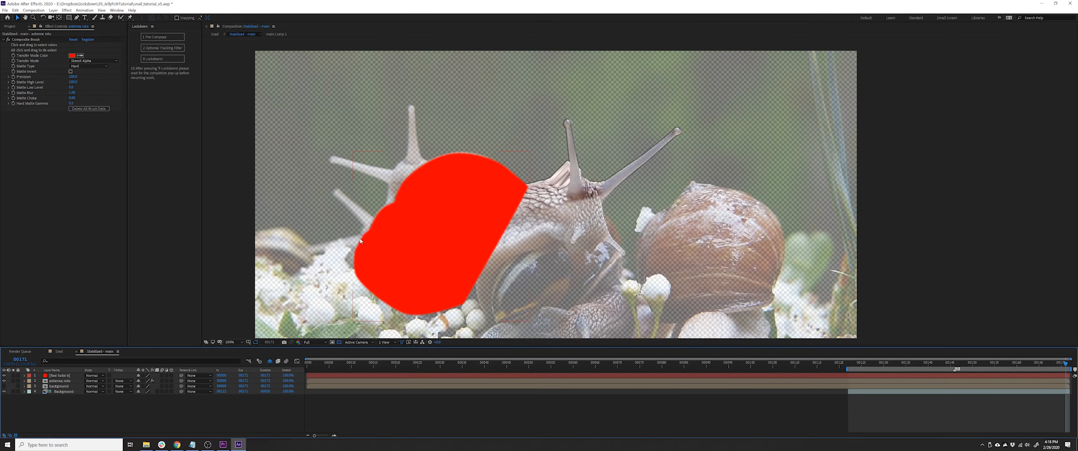
{"action": "left_click_drag", "start_coordinate": [443, 243], "coordinate": [425, 236]}
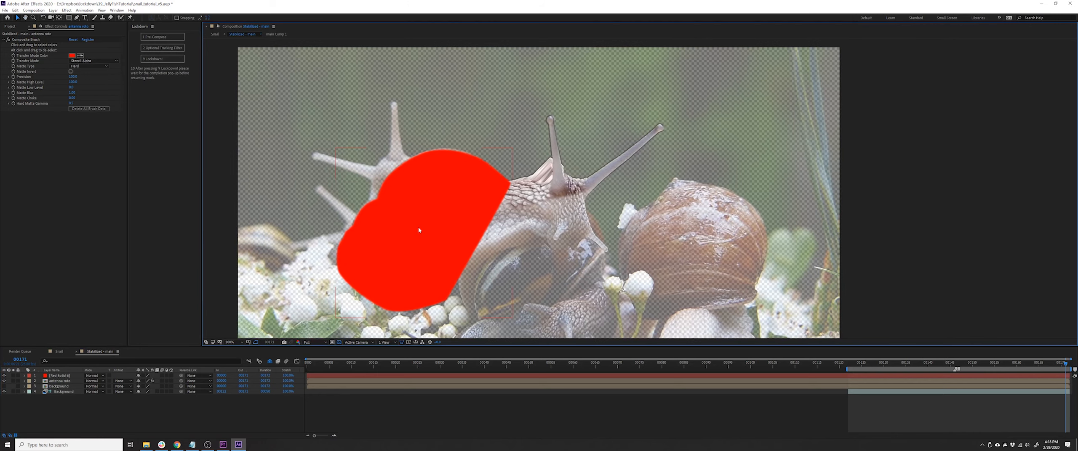
{"action": "left_click", "coordinate": [13, 381]}
{"action": "left_click", "coordinate": [13, 381]}
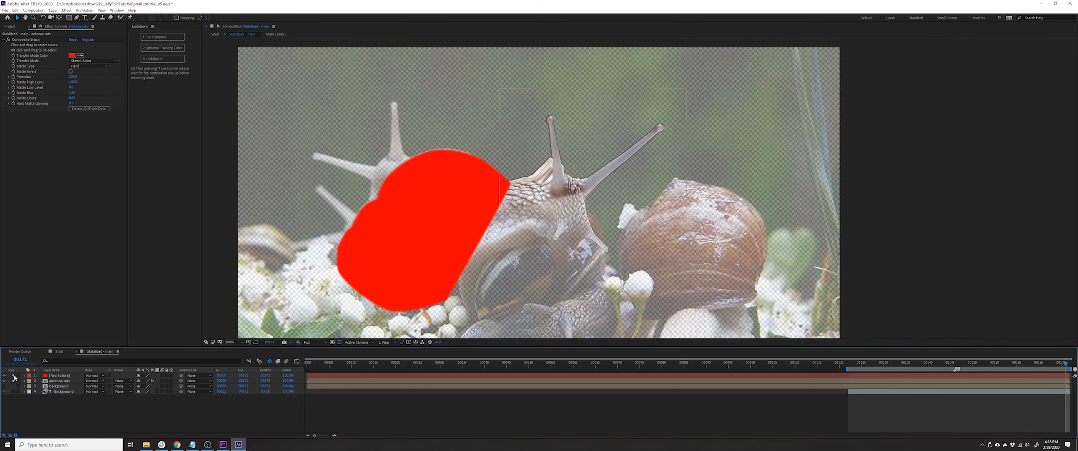
Step: Create a new full-frame red solid above the masked shell solid in the stabilized composition
{"action": "left_click", "coordinate": [14, 378]}
{"action": "left_click", "coordinate": [14, 378]}
{"action": "key", "text": "ctrl+y"}
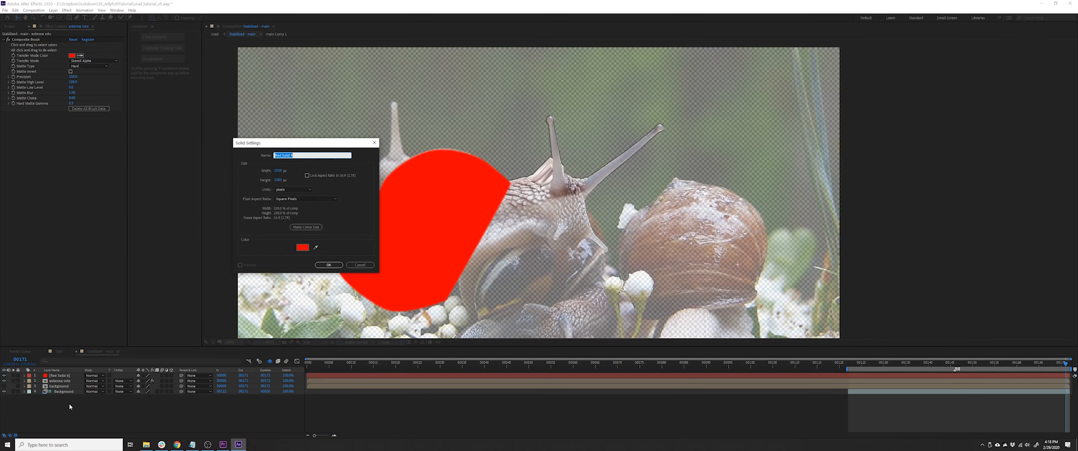
{"action": "key", "text": "Return"}
Step: Apply Fractal Noise to the new solid and set its contrast to 300
{"action": "left_click", "coordinate": [66, 10]}
{"action": "mouse_move", "coordinate": [125, 163]}
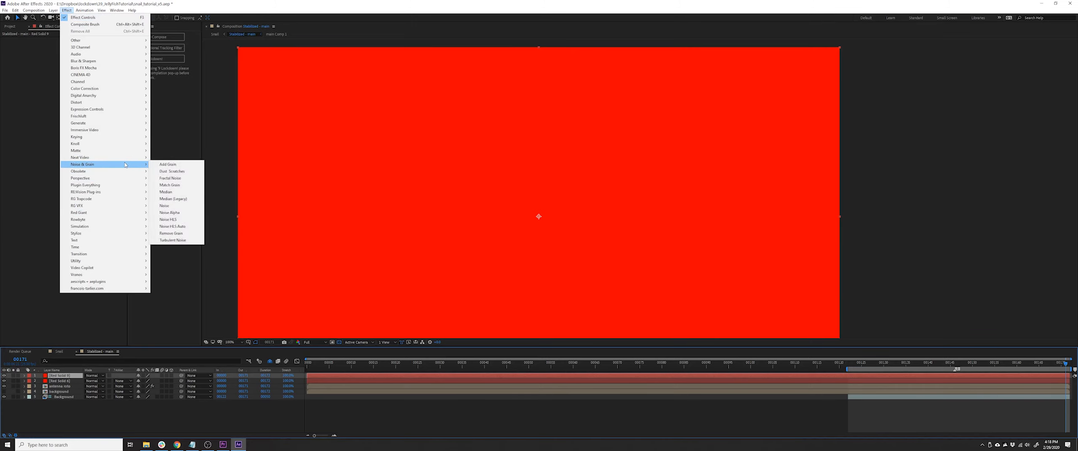
{"action": "left_click", "coordinate": [170, 179]}
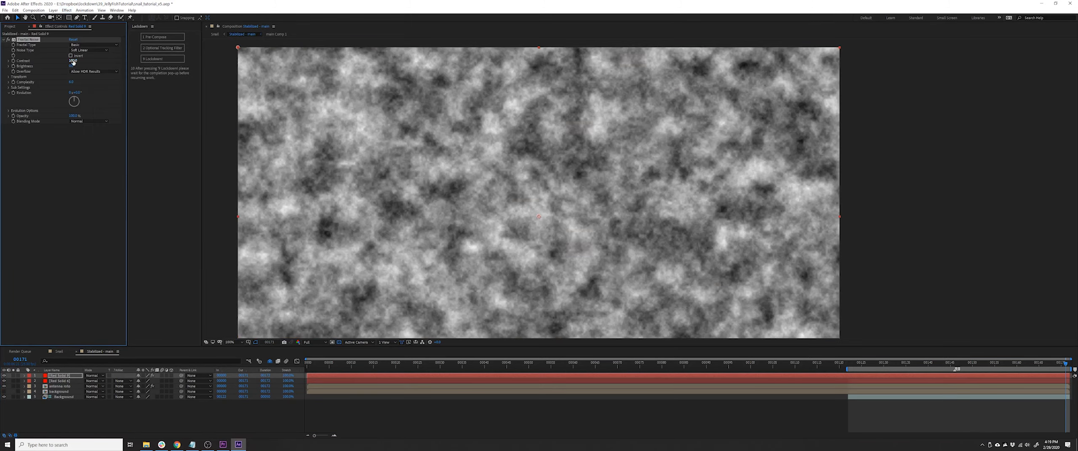
{"action": "type", "text": "300"}
{"action": "key", "text": "Return"}
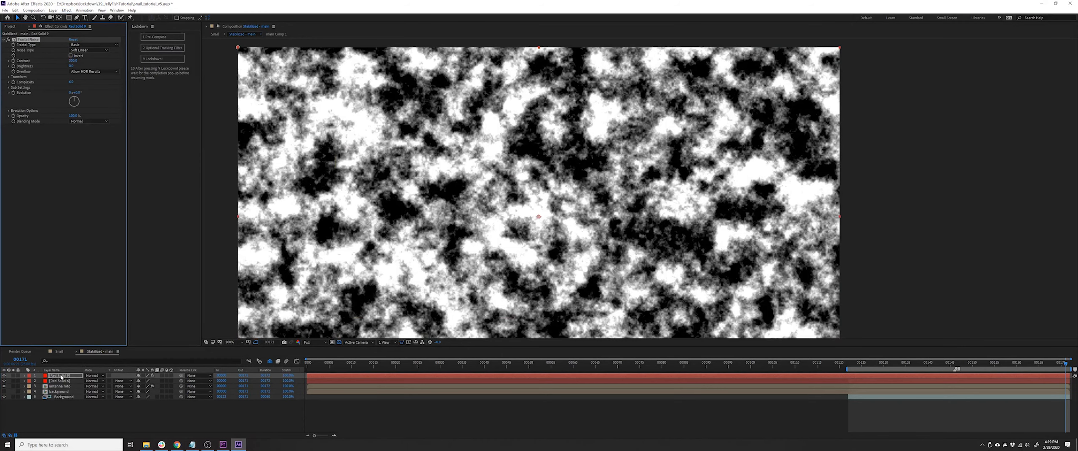
Step: Preserve underlying transparency on the noise solid and hide the bottom Background layer
{"action": "left_click", "coordinate": [109, 376]}
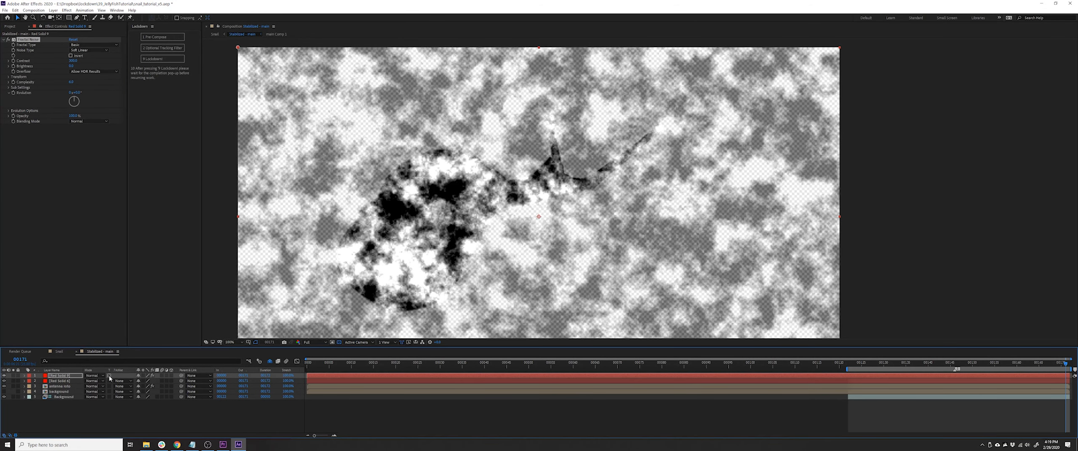
{"action": "left_click", "coordinate": [4, 397]}
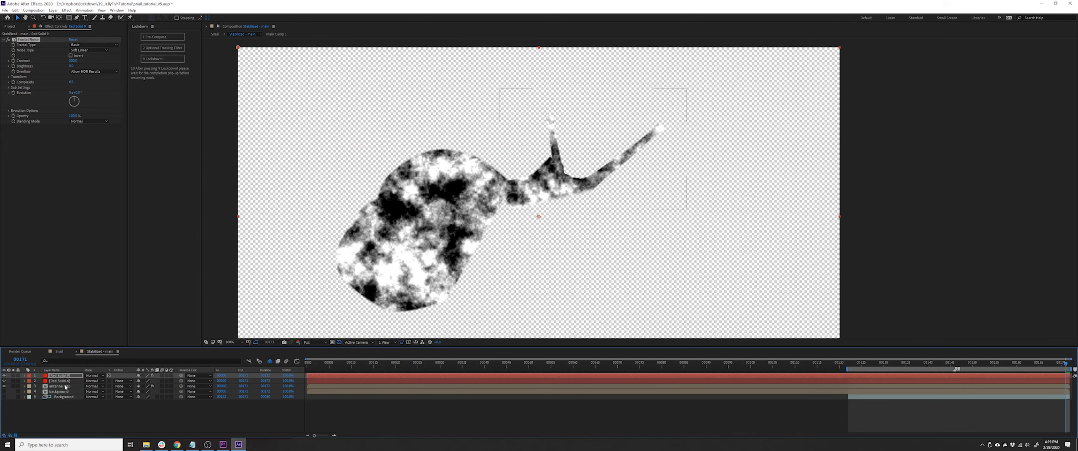
{"action": "left_click", "coordinate": [162, 416]}
Step: Switch to the Snail composition and set the stabilized layer's blending mode to Hard Light
{"action": "key", "text": "Tab"}
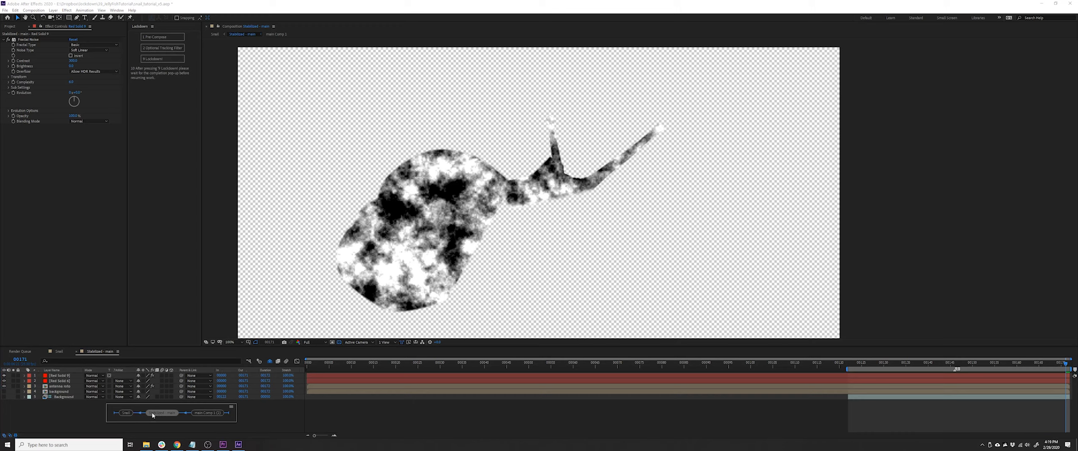
{"action": "left_click", "coordinate": [125, 413]}
{"action": "left_click", "coordinate": [123, 376]}
{"action": "left_click", "coordinate": [104, 398]}
{"action": "left_click", "coordinate": [72, 376]}
Step: Play back the noise texture on the snail and return to frame 122
{"action": "key", "text": "space"}
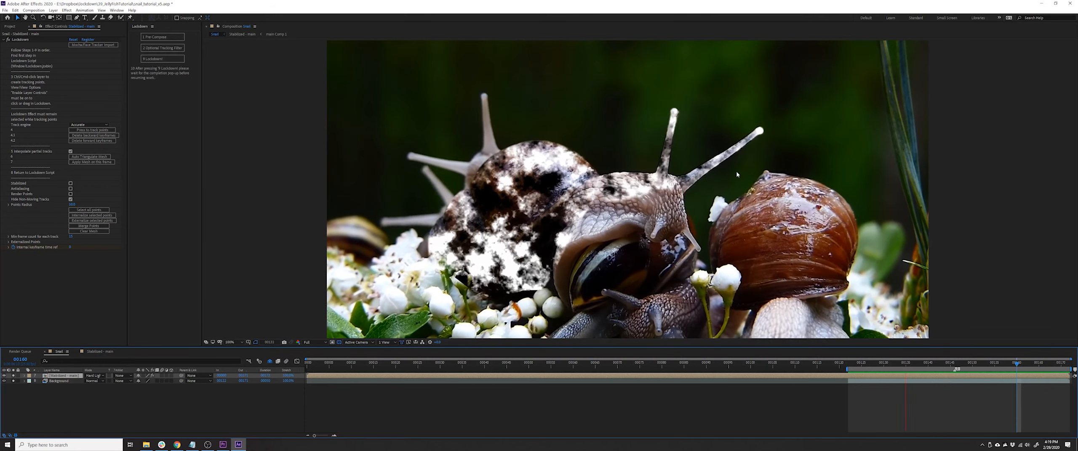
{"action": "key", "text": "space"}
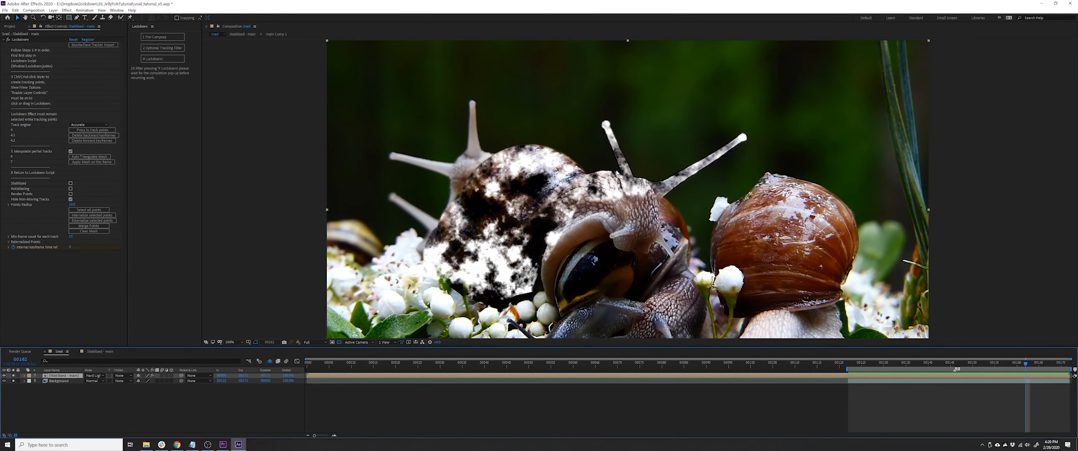
{"action": "key", "text": "space"}
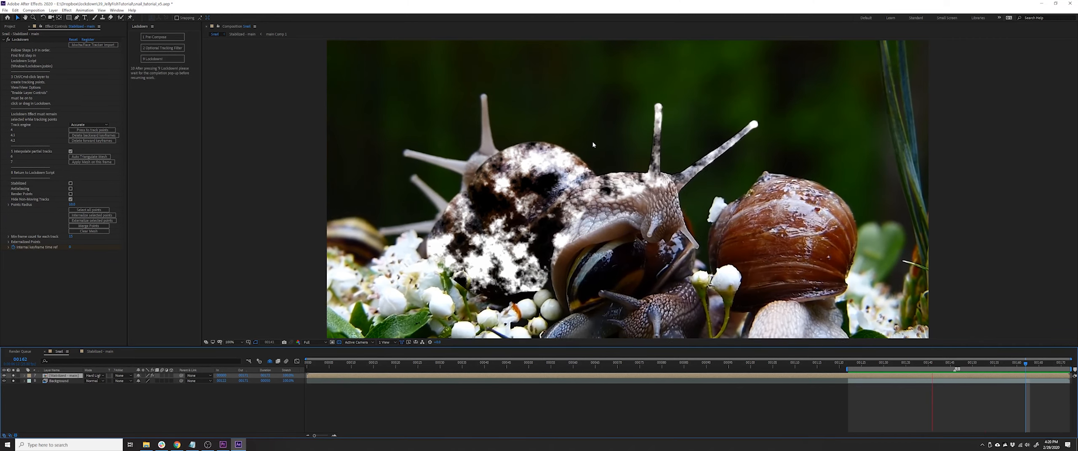
{"action": "left_click_drag", "start_coordinate": [924, 365], "coordinate": [848, 364]}
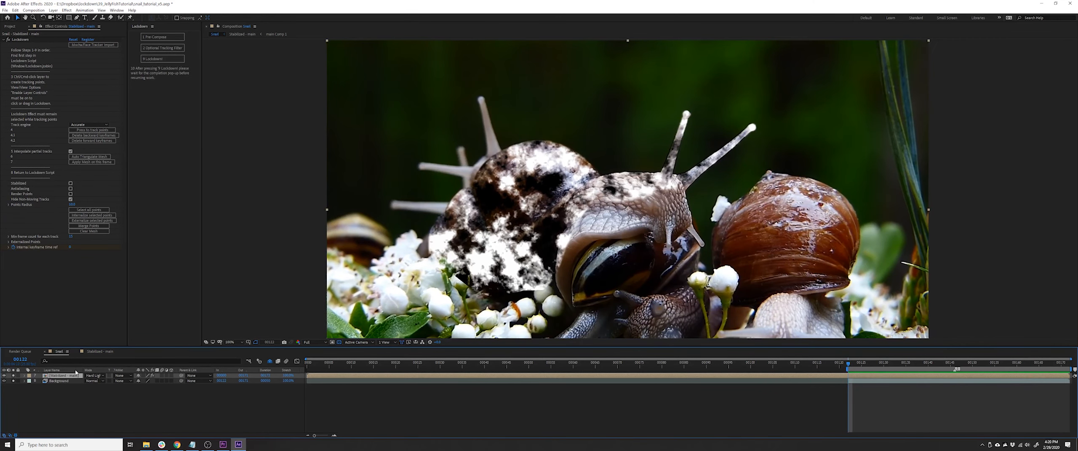
Step: Open the stabilized composition, hide the noise solid and show the cut-out snail background layer
{"action": "double_click", "coordinate": [66, 376]}
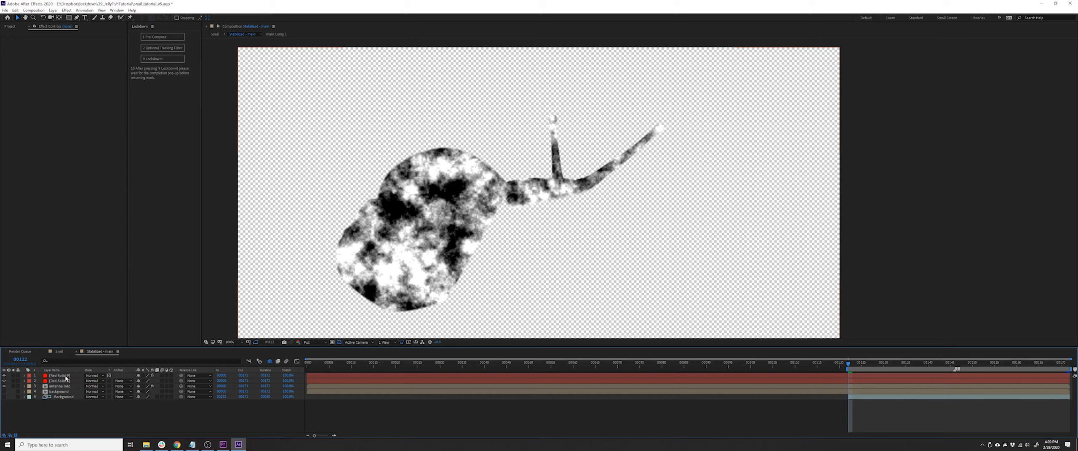
{"action": "left_click", "coordinate": [3, 376]}
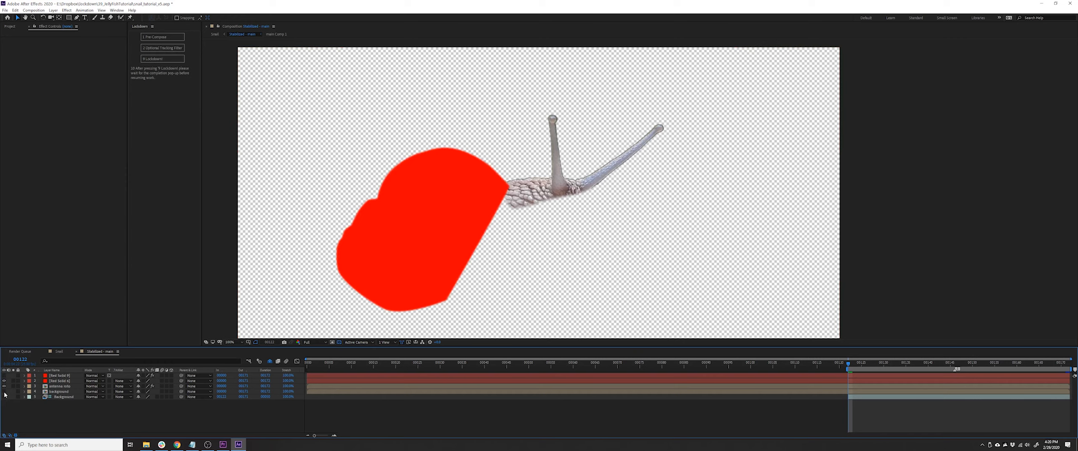
{"action": "left_click", "coordinate": [4, 392]}
{"action": "left_click", "coordinate": [75, 376]}
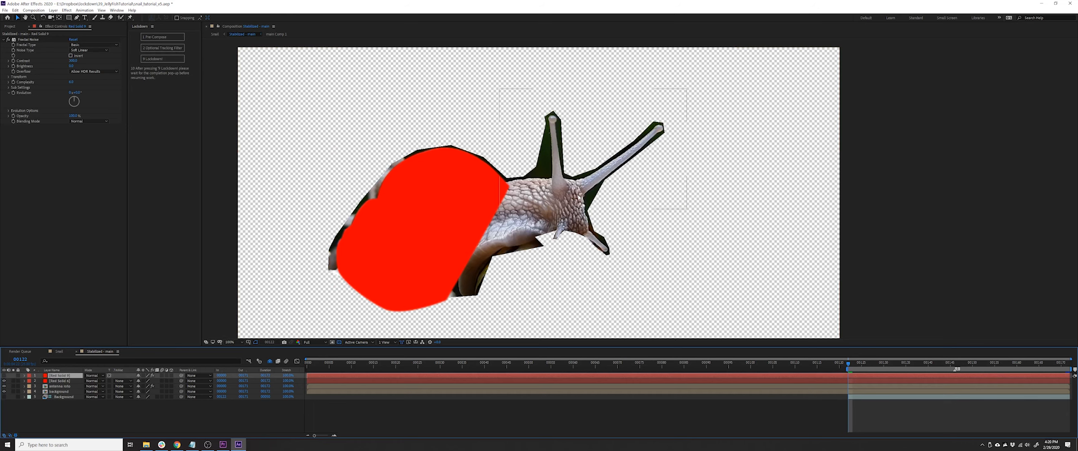
{"action": "key", "text": "ctrl+y"}
{"action": "key", "text": "Return"}
{"action": "key", "text": "ctrl+z"}
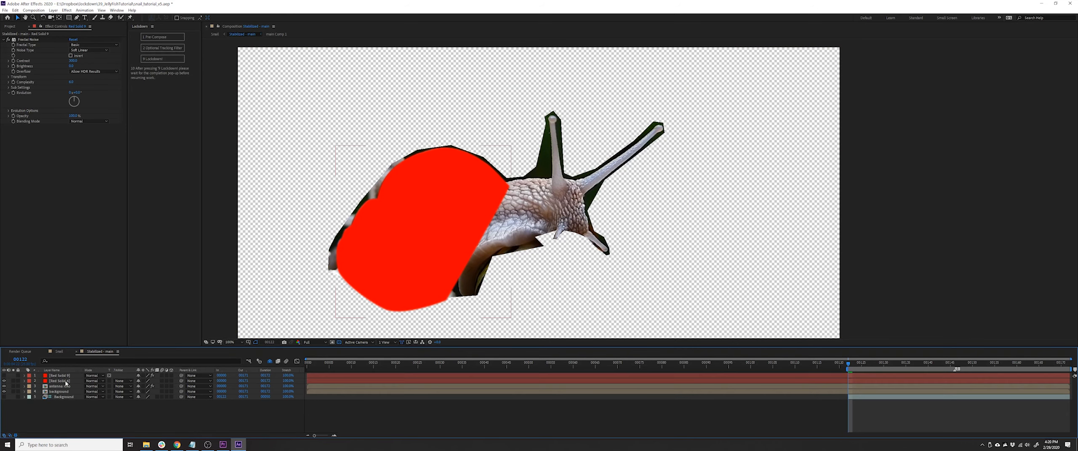
Step: Draw a second mask on the red shell solid around the snail's neck and head with the Pen tool
{"action": "key", "text": "ctrl+Down"}
{"action": "key", "text": "g"}
{"action": "left_click", "coordinate": [451, 265]}
{"action": "left_click_drag", "start_coordinate": [574, 229], "coordinate": [582, 230]}
{"action": "left_click", "coordinate": [588, 225]}
{"action": "left_click_drag", "start_coordinate": [583, 199], "coordinate": [582, 193]}
{"action": "left_click_drag", "start_coordinate": [502, 182], "coordinate": [451, 197]}
{"action": "left_click_drag", "start_coordinate": [450, 265], "coordinate": [461, 264]}
Step: Feather the neck mask and play back the noise-textured snail in the Snail composition
{"action": "key", "text": "v"}
{"action": "key", "text": "m"}
{"action": "key", "text": "m"}
{"action": "left_click_drag", "start_coordinate": [149, 424], "coordinate": [152, 422]}
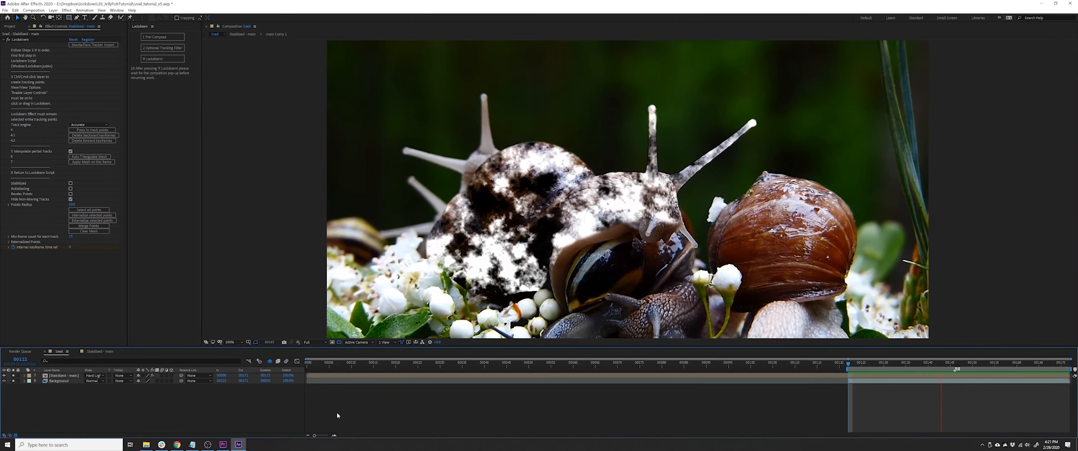
{"action": "key", "text": "space"}
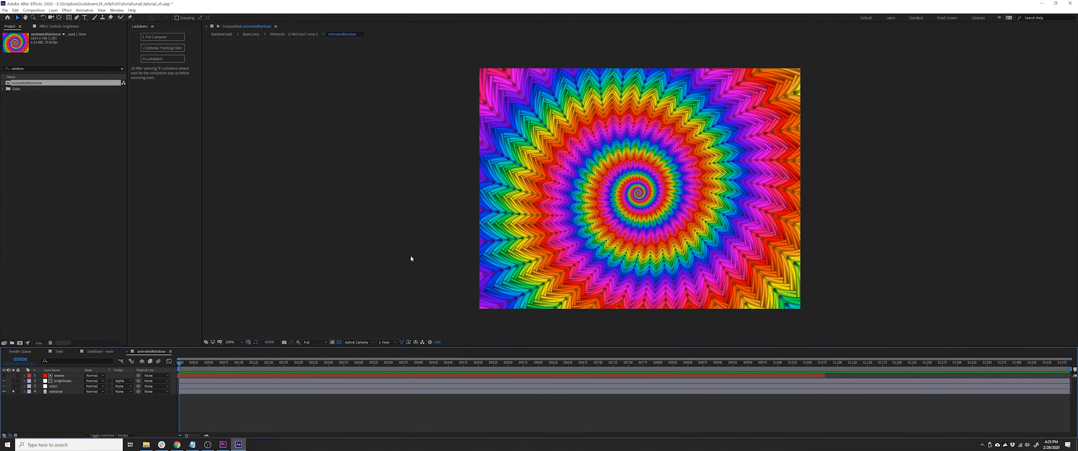
Step: Examine the animatedRainbow composition by isolating its color, waves and brightness layers, viewing their effects and playing the animation
{"action": "left_click", "coordinate": [13, 387]}
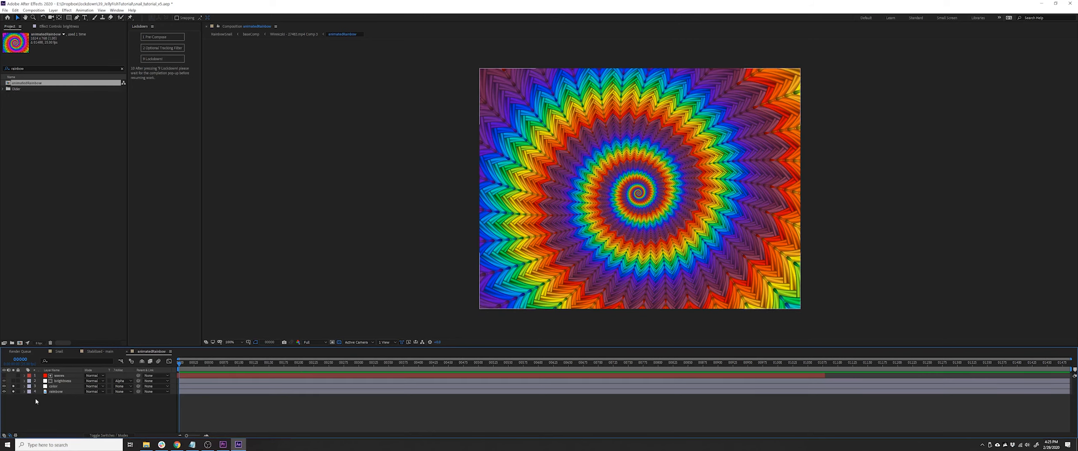
{"action": "left_click", "coordinate": [3, 375]}
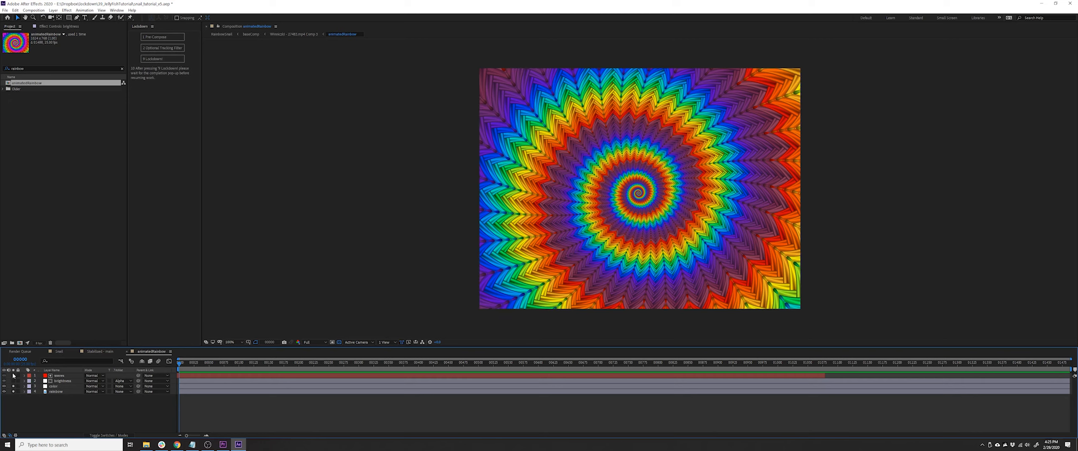
{"action": "left_click", "coordinate": [62, 26]}
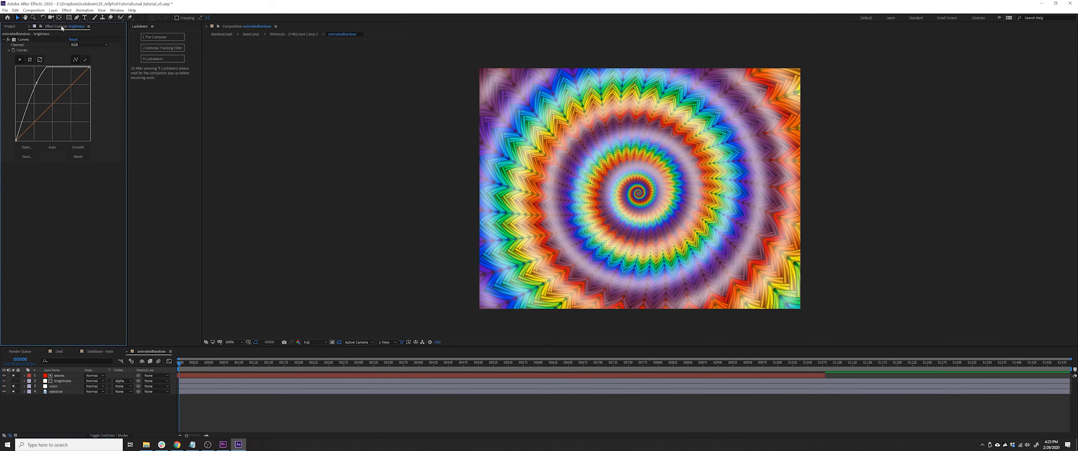
{"action": "left_click", "coordinate": [54, 376]}
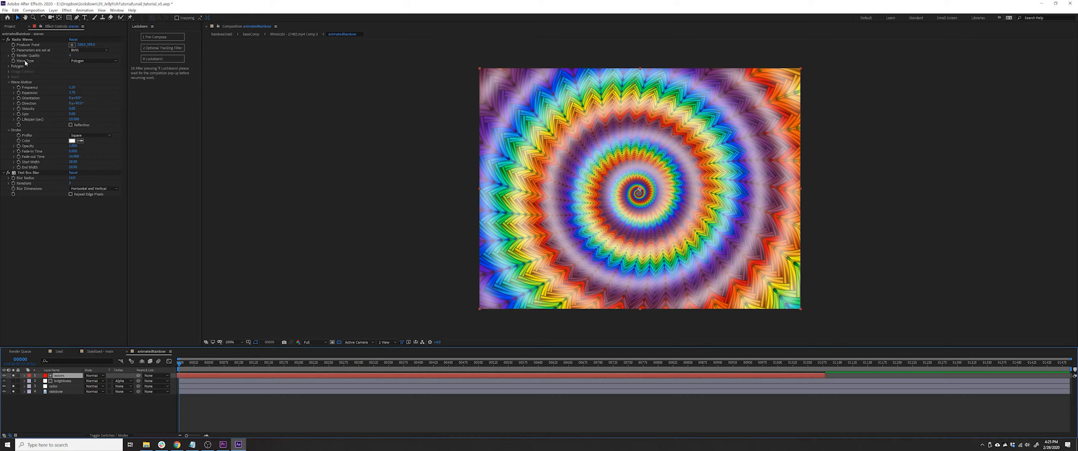
{"action": "key", "text": "space"}
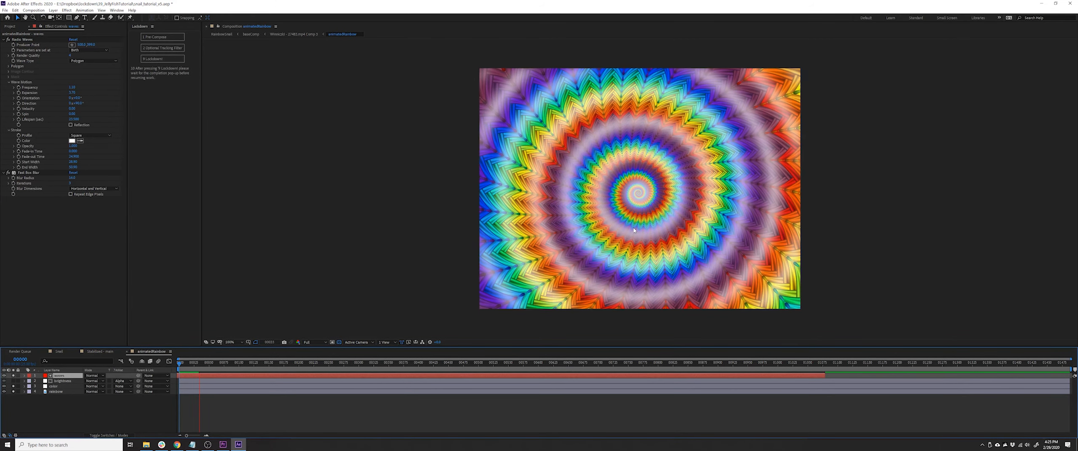
{"action": "key", "text": "space"}
{"action": "left_click", "coordinate": [13, 376]}
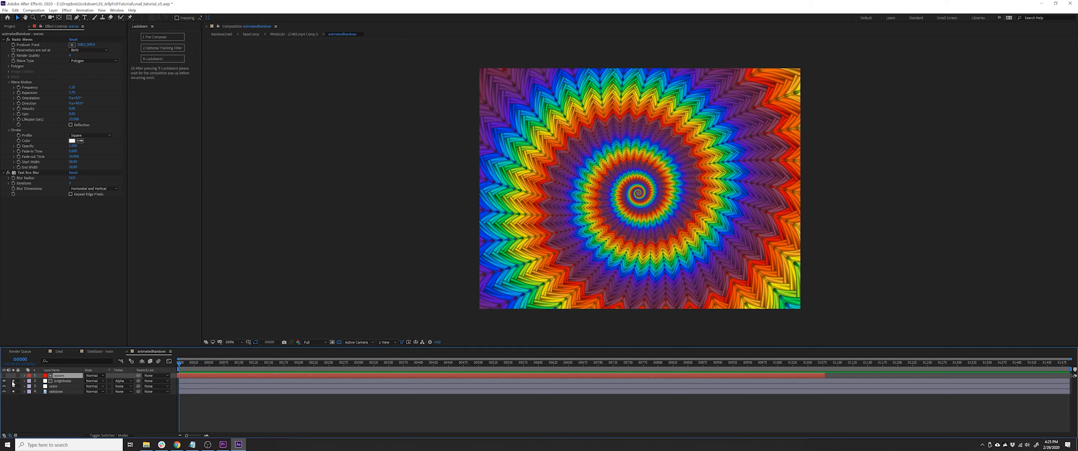
{"action": "left_click", "coordinate": [62, 381]}
{"action": "key", "text": "space"}
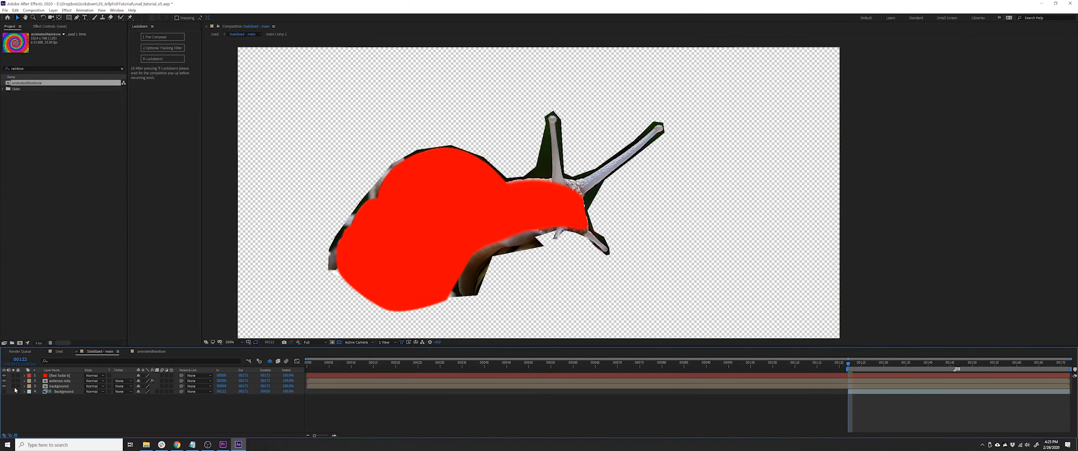
Step: Solo the cut-out snail background layer in the stabilized composition and make it a guide layer
{"action": "left_click", "coordinate": [14, 387]}
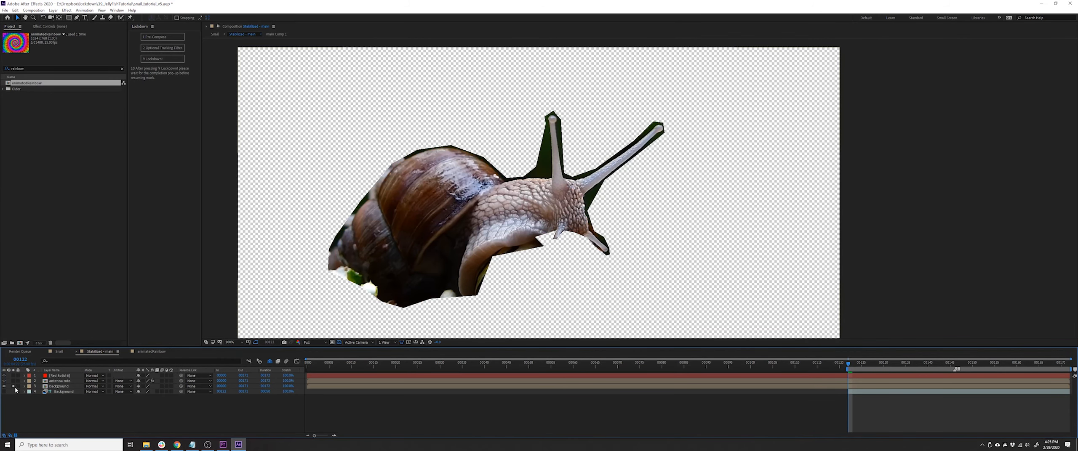
{"action": "right_click", "coordinate": [56, 386]}
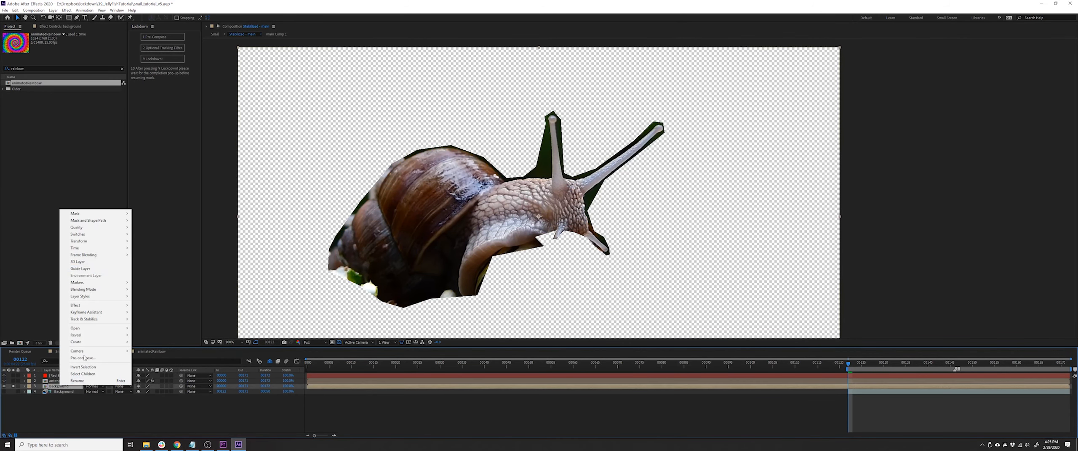
{"action": "left_click", "coordinate": [95, 266]}
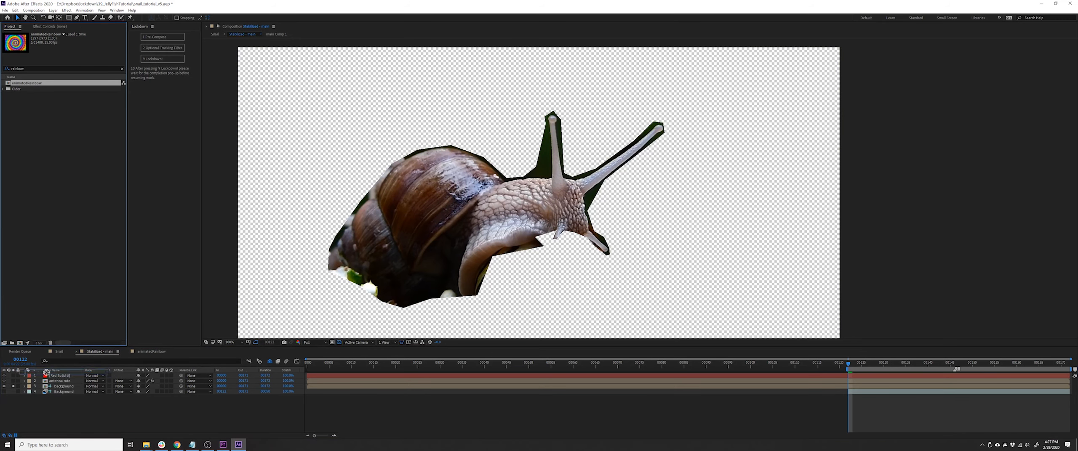
Step: Add animatedRainbow as the top layer, align its spiral over the shell at reduced opacity, restore full opacity and preserve underlying transparency
{"action": "left_click_drag", "start_coordinate": [26, 83], "coordinate": [50, 376]}
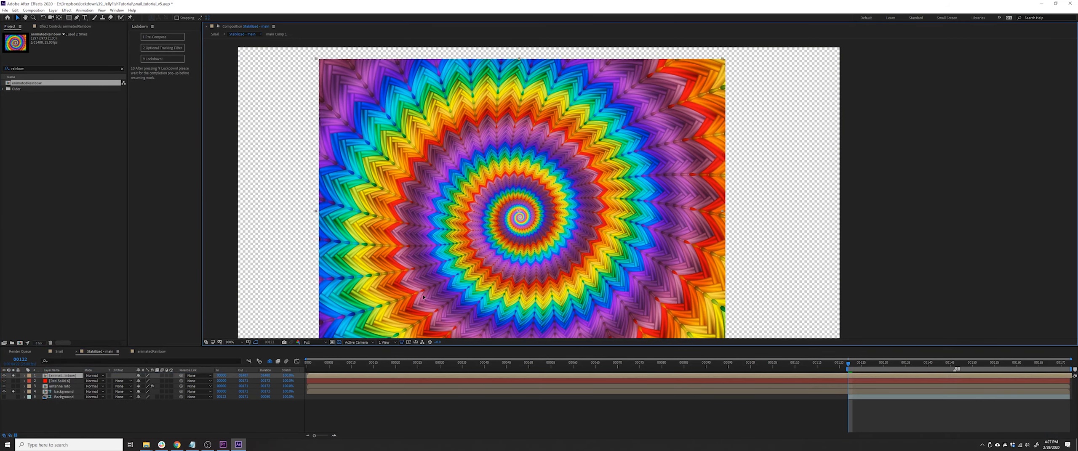
{"action": "key", "text": "t"}
{"action": "left_click_drag", "start_coordinate": [138, 381], "coordinate": [130, 382]}
{"action": "left_click_drag", "start_coordinate": [483, 249], "coordinate": [462, 249]}
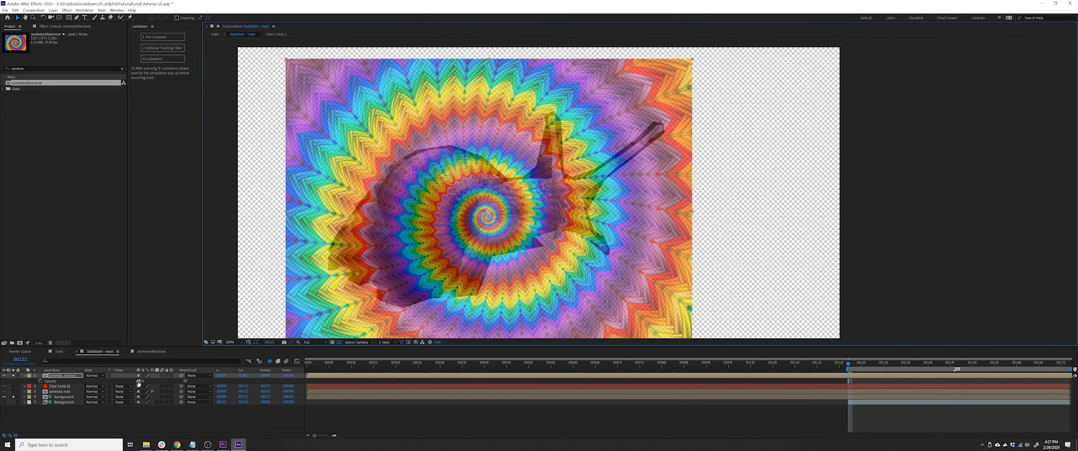
{"action": "left_click_drag", "start_coordinate": [139, 381], "coordinate": [203, 381]}
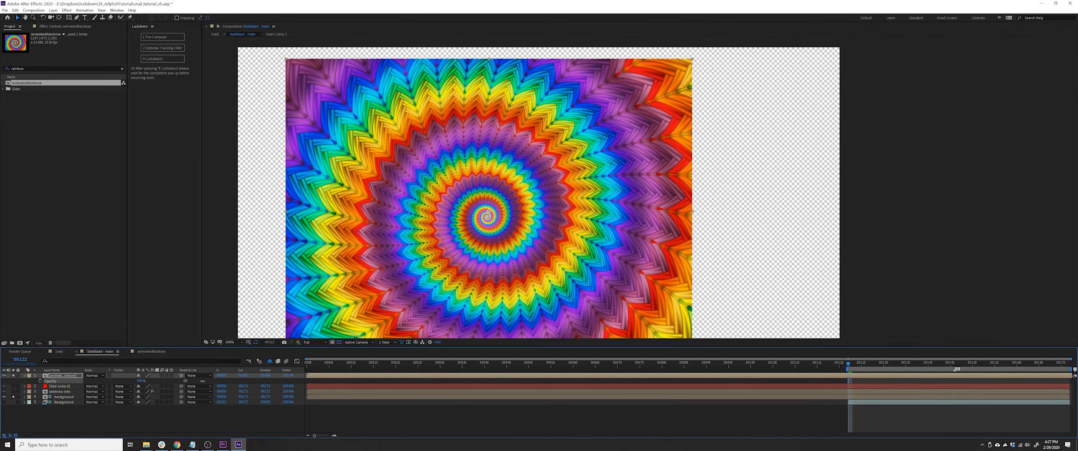
{"action": "left_click", "coordinate": [108, 376]}
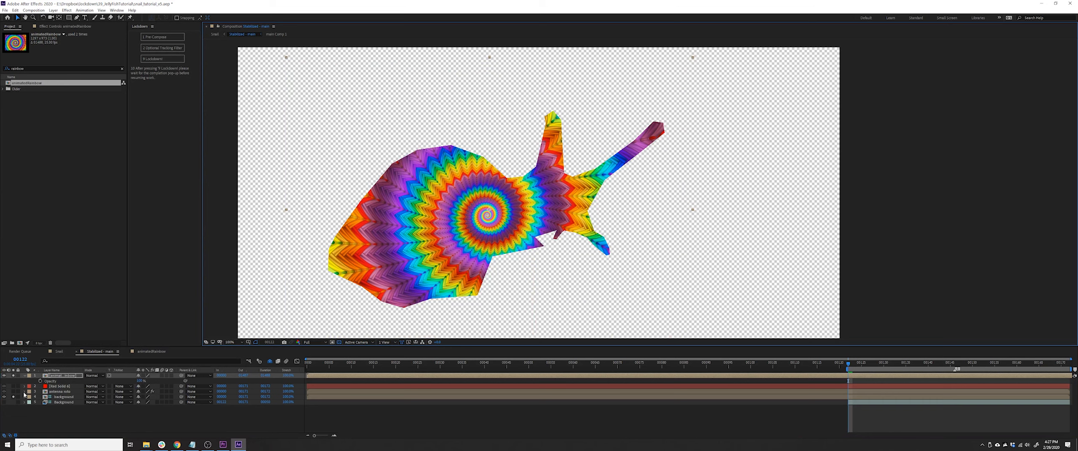
Step: Hide the rainbow layer and draw a closed curved mask on the red solid around the snail's lower shell and underside
{"action": "left_click", "coordinate": [54, 387]}
{"action": "left_click", "coordinate": [4, 376]}
{"action": "key", "text": "g"}
{"action": "left_click_drag", "start_coordinate": [359, 247], "coordinate": [369, 240]}
{"action": "left_click_drag", "start_coordinate": [426, 233], "coordinate": [467, 248]}
{"action": "left_click_drag", "start_coordinate": [574, 227], "coordinate": [591, 230]}
{"action": "left_click_drag", "start_coordinate": [607, 295], "coordinate": [607, 271]}
{"action": "left_click", "coordinate": [318, 251]}
Step: Set the underside mask on the red solid to Subtract and give it a wide feather
{"action": "key", "text": "m"}
{"action": "key", "text": "m"}
{"action": "scroll", "coordinate": [99, 407], "scroll_direction": "down", "scroll_amount": 4}
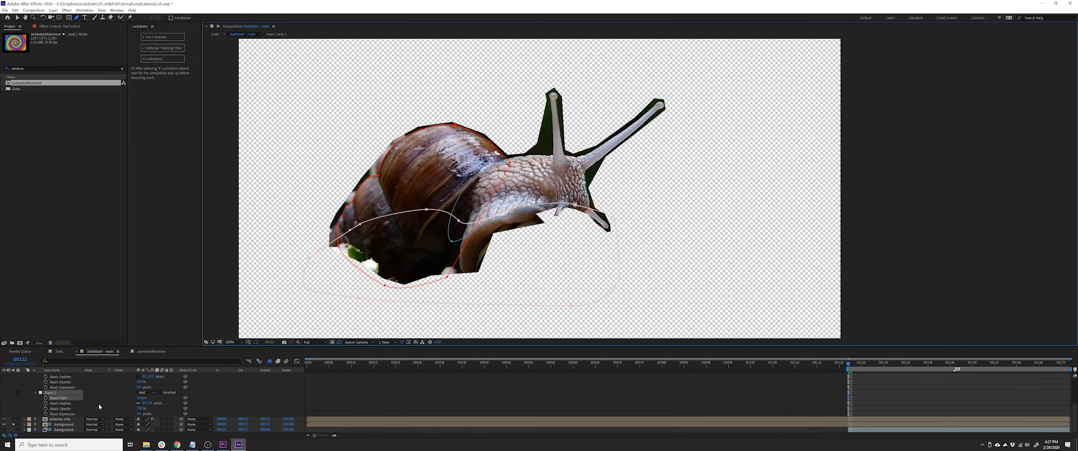
{"action": "left_click", "coordinate": [146, 392]}
{"action": "left_click", "coordinate": [148, 357]}
{"action": "scroll", "coordinate": [33, 401], "scroll_direction": "up", "scroll_amount": 2}
{"action": "scroll", "coordinate": [34, 401], "scroll_direction": "down", "scroll_amount": 2}
{"action": "left_click_drag", "start_coordinate": [140, 405], "coordinate": [149, 404]}
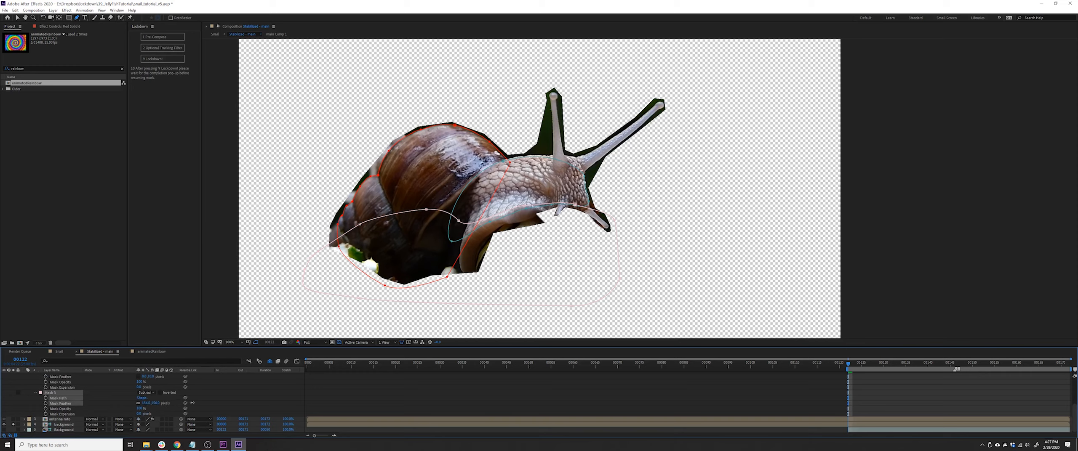
Step: Collapse the red solid's mask properties and make the masked solid and rainbow layer visible over the snail
{"action": "scroll", "coordinate": [10, 388], "scroll_direction": "up", "scroll_amount": 5}
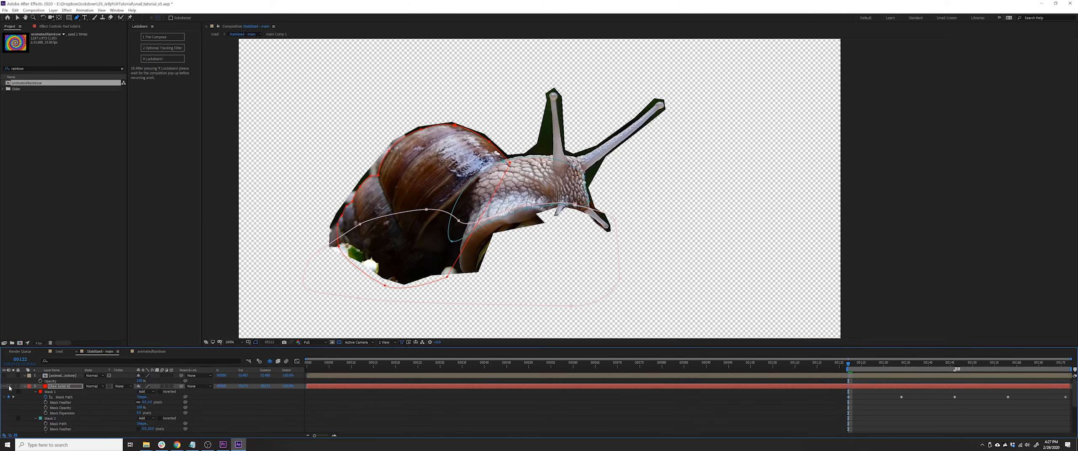
{"action": "left_click", "coordinate": [25, 386]}
{"action": "left_click", "coordinate": [4, 375]}
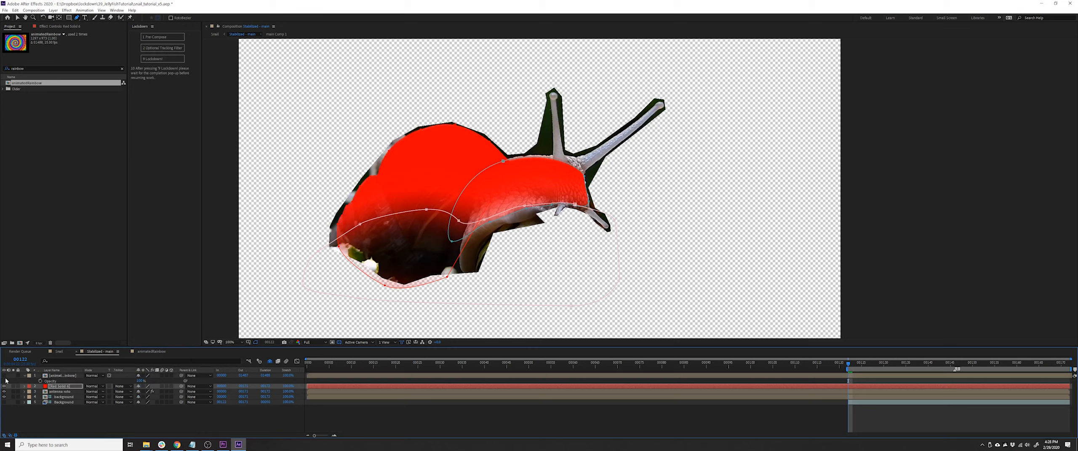
Step: Hide the upper background layer in the stabilized composition and set the stabilized layer's blending mode to Overlay in the parent snail composition
{"action": "left_click", "coordinate": [5, 398]}
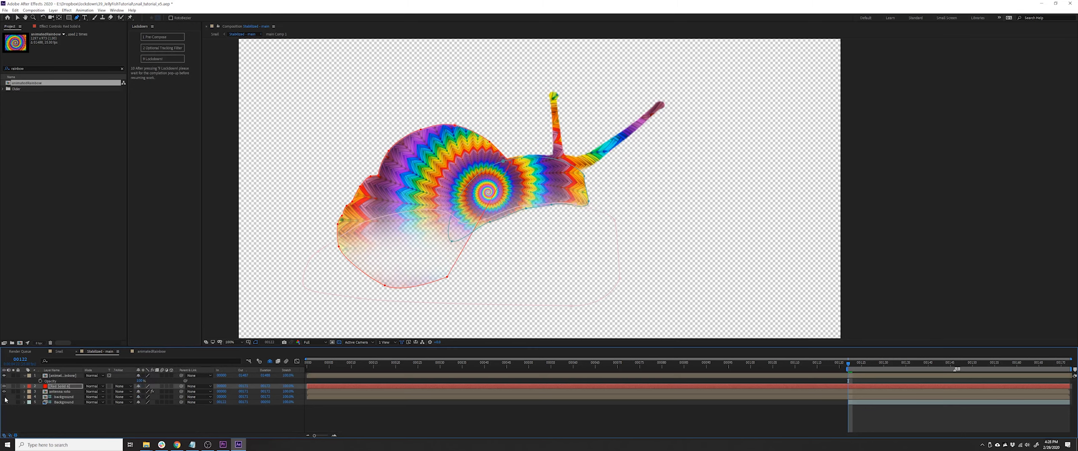
{"action": "left_click", "coordinate": [139, 416]}
{"action": "key", "text": "Tab"}
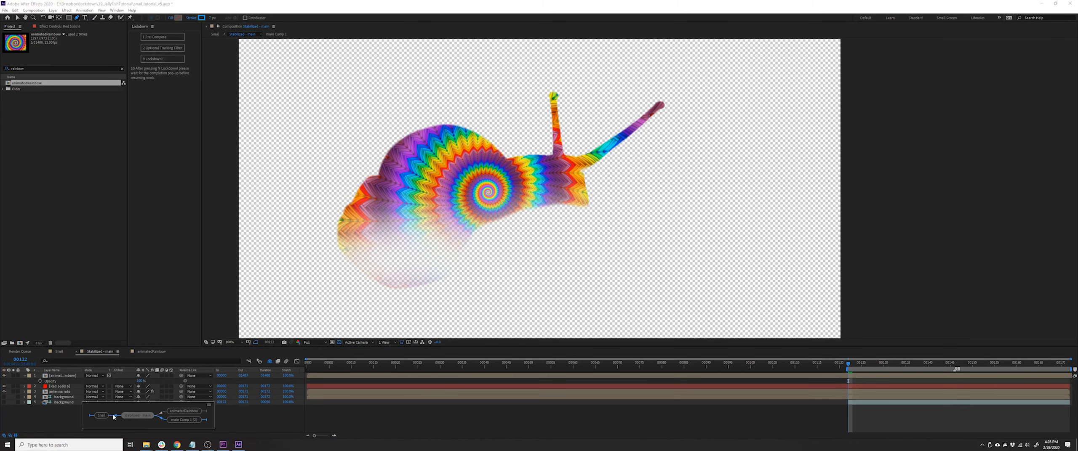
{"action": "left_click", "coordinate": [103, 415]}
{"action": "left_click", "coordinate": [99, 376]}
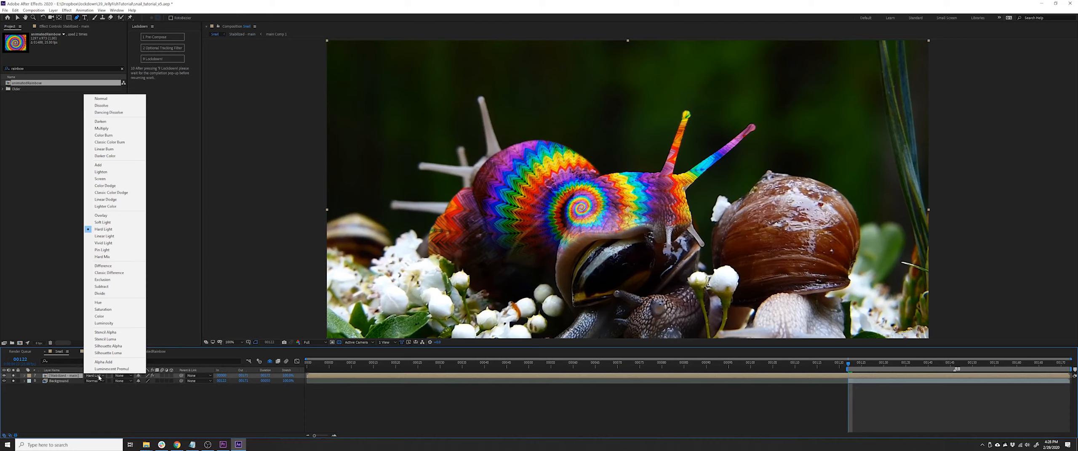
{"action": "left_click", "coordinate": [101, 216]}
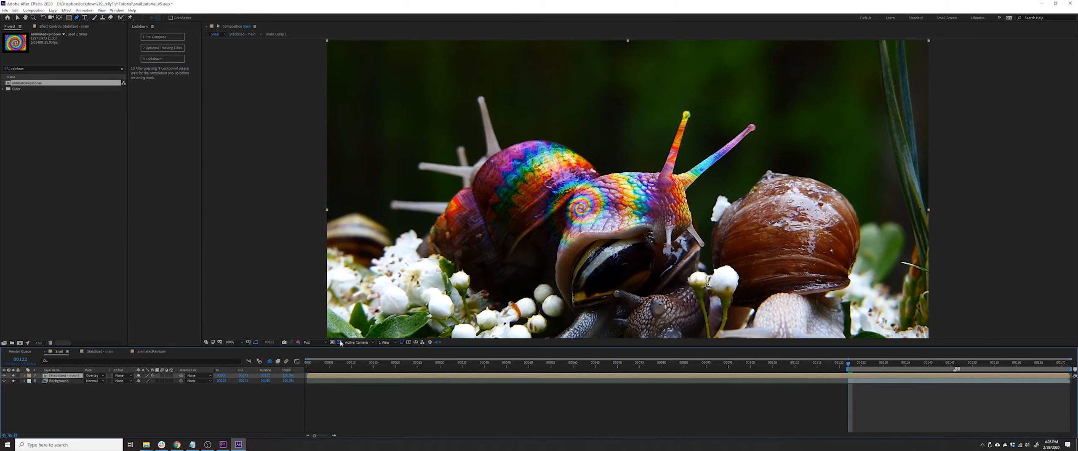
Step: Play back the overlaid rainbow composite and scrub to the last frame to check the texture's tracking
{"action": "key", "text": "space"}
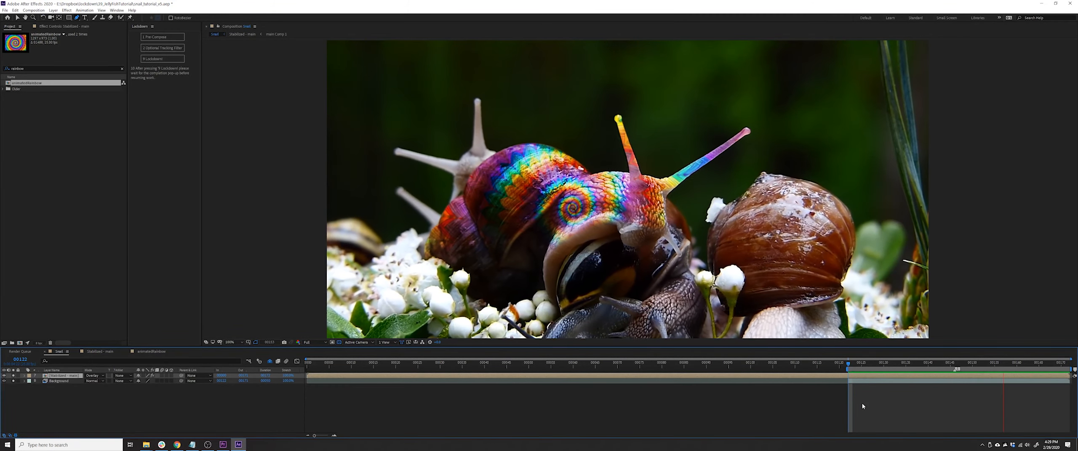
{"action": "key", "text": "space"}
{"action": "left_click_drag", "start_coordinate": [920, 364], "coordinate": [1067, 403]}
Step: Lock the snail composition's viewer and open the stabilized composition in a second viewer beside it
{"action": "left_click", "coordinate": [218, 28]}
{"action": "left_click_drag", "start_coordinate": [421, 168], "coordinate": [293, 156]}
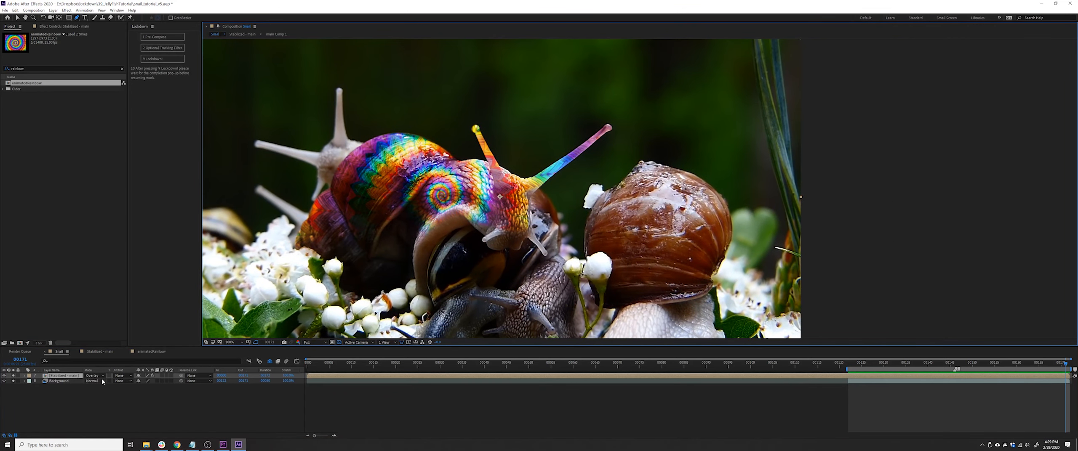
{"action": "double_click", "coordinate": [59, 376]}
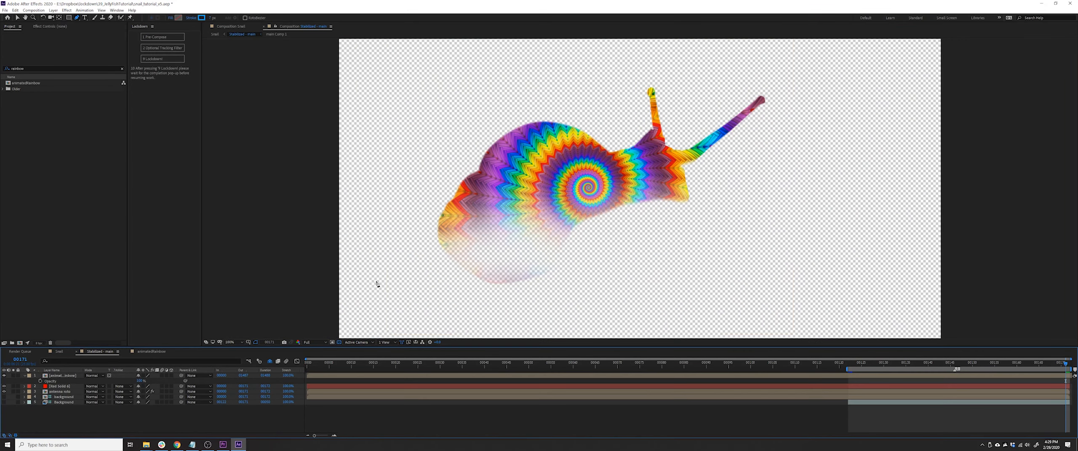
{"action": "left_click_drag", "start_coordinate": [291, 26], "coordinate": [985, 194]}
Step: Turn off the transparency grid in the stabilized viewer and reduce the feather of the red solid's subtract mask
{"action": "left_click", "coordinate": [60, 386]}
{"action": "key", "text": "v"}
{"action": "left_click", "coordinate": [722, 342]}
{"action": "left_click_drag", "start_coordinate": [851, 298], "coordinate": [852, 279]}
{"action": "key", "text": "m"}
{"action": "key", "text": "m"}
{"action": "scroll", "coordinate": [145, 404], "scroll_direction": "down", "scroll_amount": 3}
{"action": "left_click_drag", "start_coordinate": [146, 403], "coordinate": [120, 403]}
Step: Reshape the red solid's masks along the snail's underside and beneath its head, and collapse the layer's properties
{"action": "left_click_drag", "start_coordinate": [609, 227], "coordinate": [603, 194]}
{"action": "left_click_drag", "start_coordinate": [782, 200], "coordinate": [757, 231]}
{"action": "left_click_drag", "start_coordinate": [783, 199], "coordinate": [797, 226]}
{"action": "left_click_drag", "start_coordinate": [808, 196], "coordinate": [782, 201]}
{"action": "left_click_drag", "start_coordinate": [741, 211], "coordinate": [711, 221]}
{"action": "left_click_drag", "start_coordinate": [682, 201], "coordinate": [674, 210]}
{"action": "left_click_drag", "start_coordinate": [821, 181], "coordinate": [765, 197]}
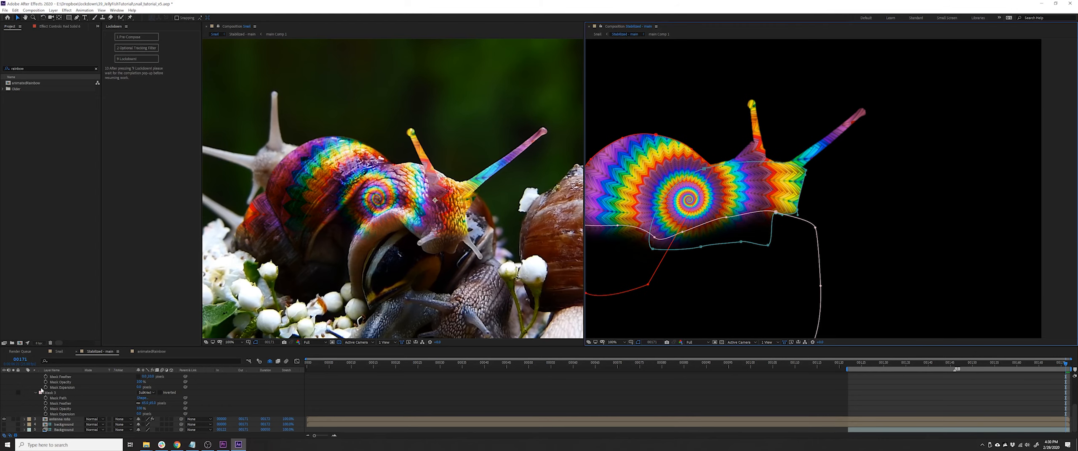
{"action": "scroll", "coordinate": [41, 391], "scroll_direction": "up", "scroll_amount": 4}
{"action": "left_click", "coordinate": [24, 386]}
{"action": "left_click", "coordinate": [25, 376]}
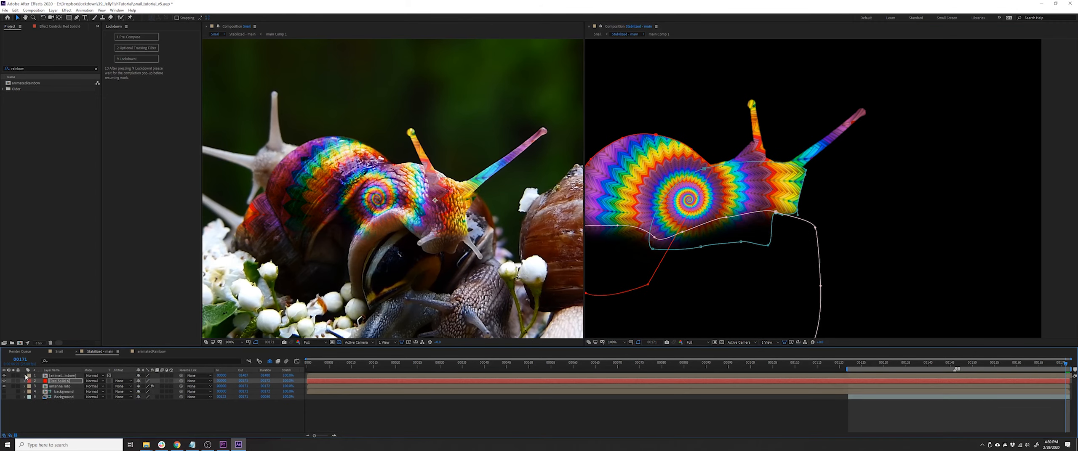
Step: Show and solo the upper background layer, and draw a closed mask on the red solid around the front of the snail's face
{"action": "left_click", "coordinate": [4, 392]}
{"action": "left_click", "coordinate": [13, 392]}
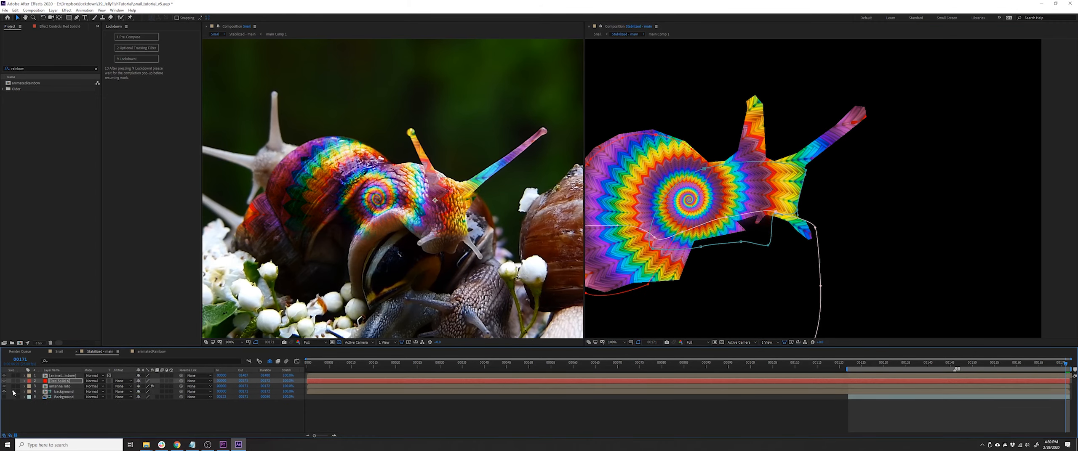
{"action": "scroll", "coordinate": [761, 249], "scroll_direction": "up", "scroll_amount": 1}
{"action": "key", "text": "g"}
{"action": "left_click", "coordinate": [761, 249]}
{"action": "left_click", "coordinate": [747, 208]}
{"action": "left_click", "coordinate": [768, 156]}
{"action": "left_click", "coordinate": [681, 181]}
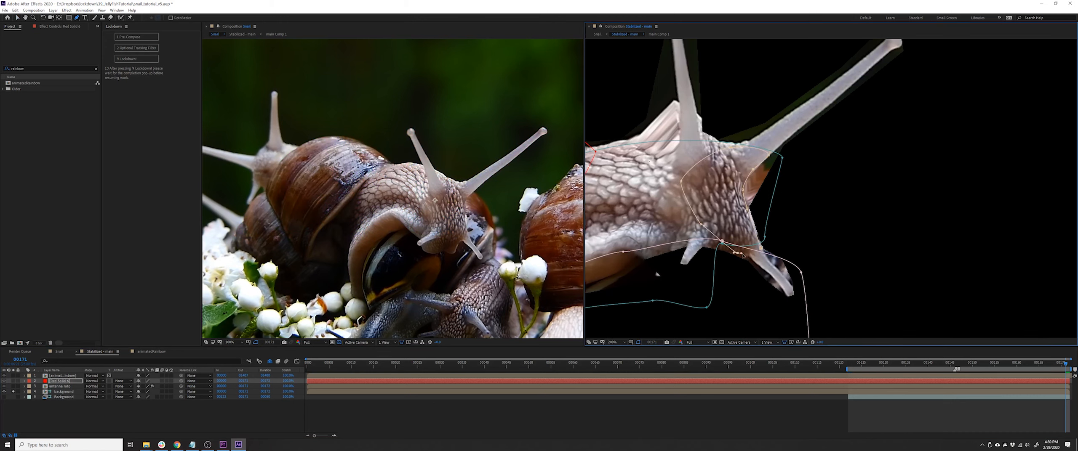
{"action": "left_click", "coordinate": [761, 249]}
Step: Enable path keyframes on the new face mask and reshape it to fit the snail's face at the start of the work area
{"action": "key", "text": "m"}
{"action": "key", "text": "m"}
{"action": "left_click", "coordinate": [46, 398]}
{"action": "left_click", "coordinate": [851, 365]}
{"action": "key", "text": "v"}
{"action": "left_click_drag", "start_coordinate": [761, 248], "coordinate": [751, 240]}
{"action": "left_click_drag", "start_coordinate": [748, 209], "coordinate": [740, 181]}
{"action": "left_click_drag", "start_coordinate": [750, 241], "coordinate": [750, 231]}
Step: Refine the face mask's path at frame 142 and at a point nearer the end, and unsolo the background layer
{"action": "left_click_drag", "start_coordinate": [848, 365], "coordinate": [937, 364]}
{"action": "left_click_drag", "start_coordinate": [755, 238], "coordinate": [757, 241]}
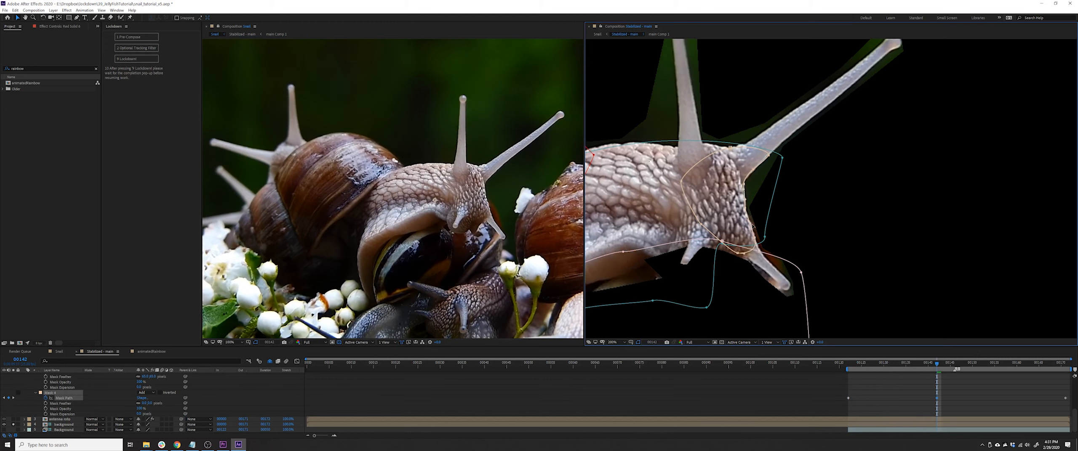
{"action": "left_click_drag", "start_coordinate": [936, 364], "coordinate": [1004, 364]}
{"action": "left_click_drag", "start_coordinate": [743, 186], "coordinate": [744, 185]}
{"action": "left_click_drag", "start_coordinate": [1003, 364], "coordinate": [1035, 364]}
{"action": "scroll", "coordinate": [166, 405], "scroll_direction": "up", "scroll_amount": 5}
{"action": "left_click", "coordinate": [24, 381]}
{"action": "left_click", "coordinate": [13, 391]}
Step: Pull the body mask's front points inward behind the edge of the snail's face
{"action": "left_click_drag", "start_coordinate": [765, 237], "coordinate": [736, 234]}
{"action": "left_click_drag", "start_coordinate": [782, 158], "coordinate": [734, 169]}
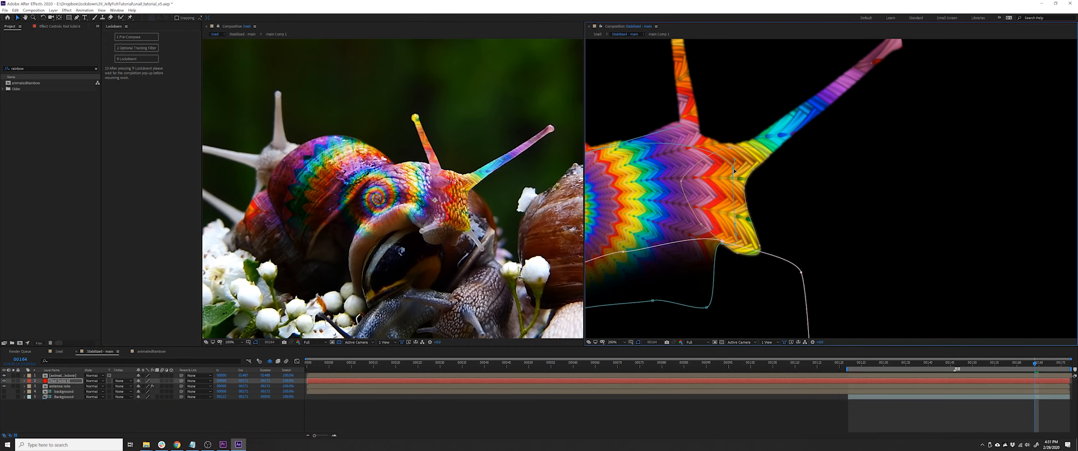
{"action": "left_click_drag", "start_coordinate": [734, 170], "coordinate": [874, 194]}
{"action": "scroll", "coordinate": [875, 194], "scroll_direction": "down", "scroll_amount": 1}
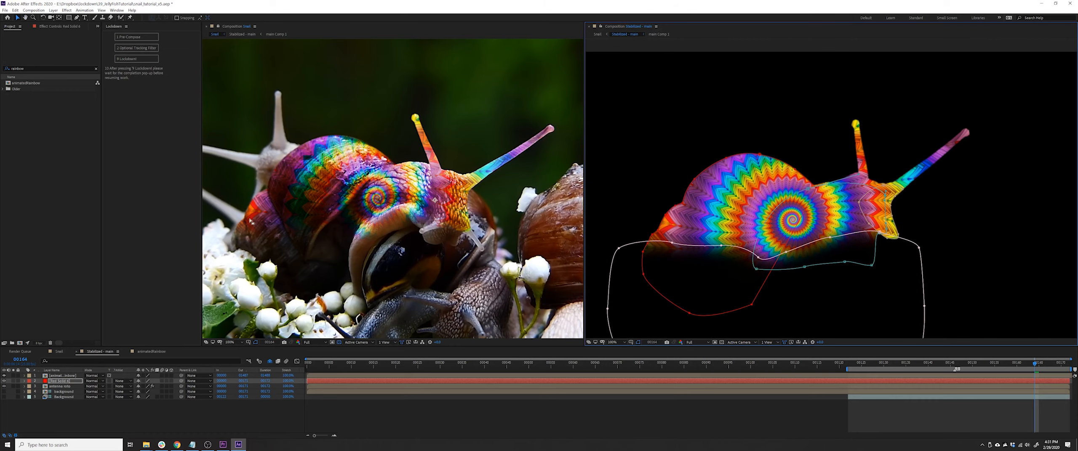
{"action": "left_click", "coordinate": [13, 391]}
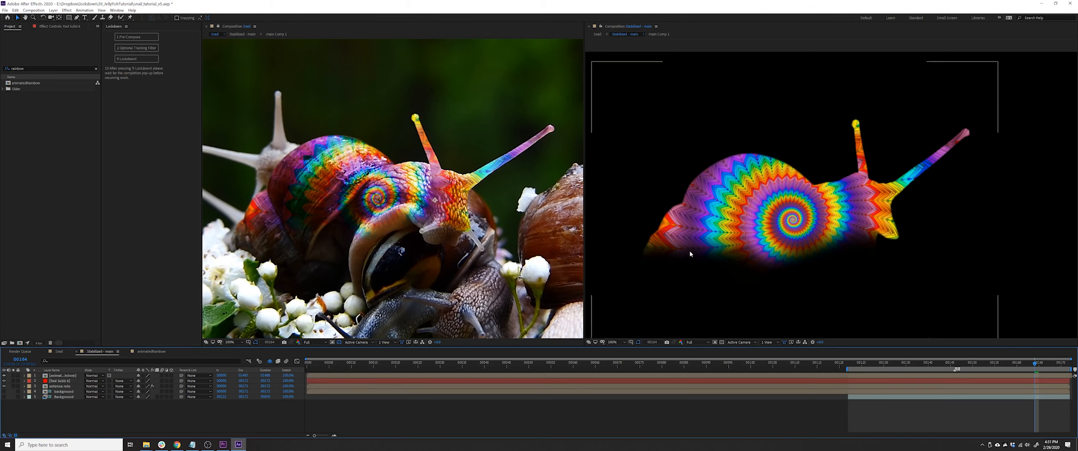
Step: Add an adjustment layer on top of the stabilized composition and apply the Fast Bokeh effect to it
{"action": "key", "text": "ctrl+alt+y"}
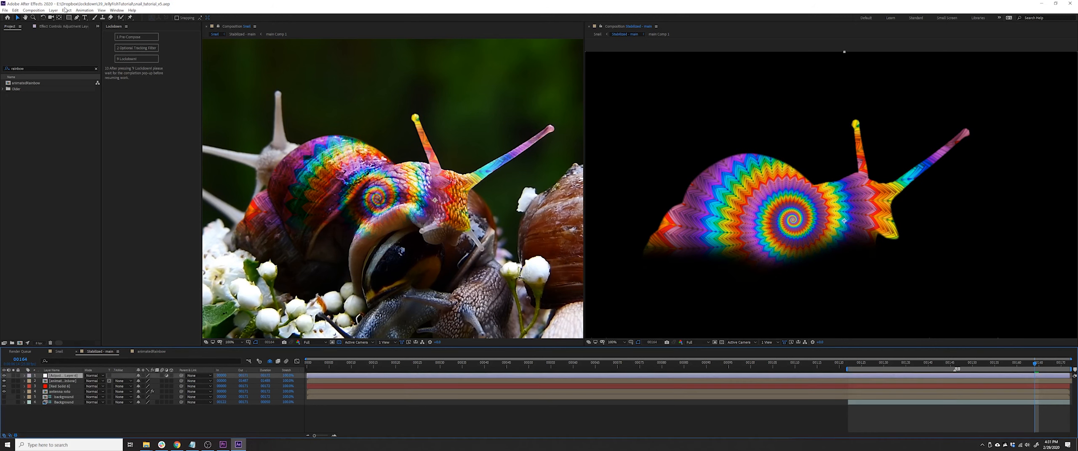
{"action": "left_click", "coordinate": [67, 10]}
{"action": "mouse_move", "coordinate": [105, 220]}
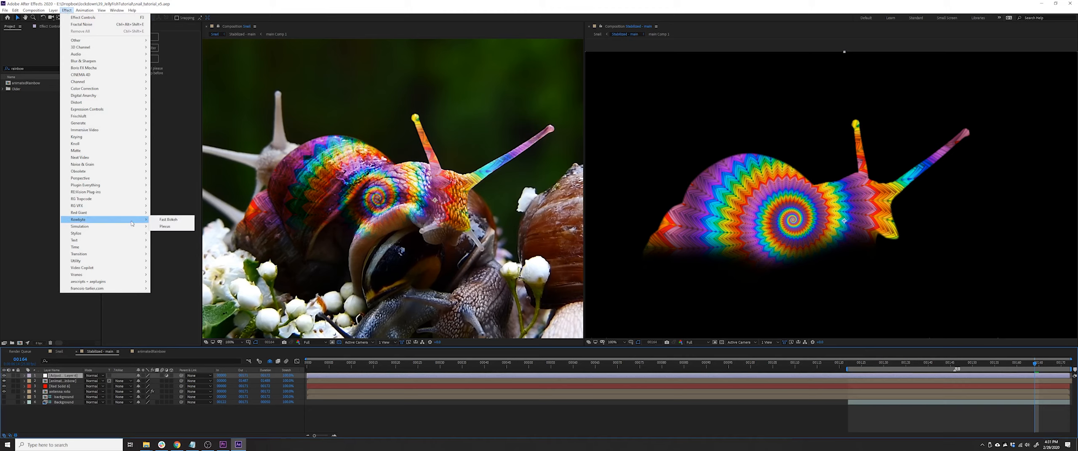
{"action": "left_click", "coordinate": [174, 222]}
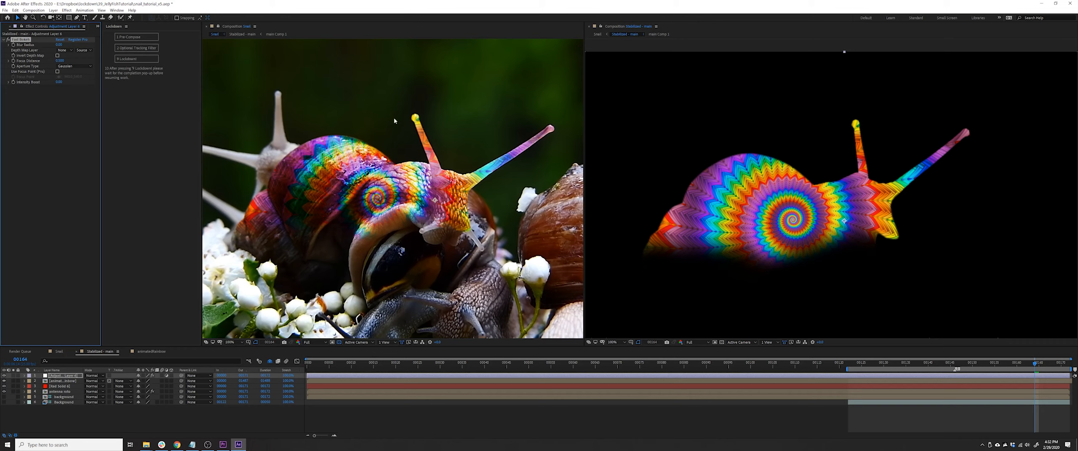
Step: Draw a curved mask on the adjustment layer around the rear lower edge of the rainbow shell
{"action": "key", "text": "g"}
{"action": "left_click", "coordinate": [618, 204]}
{"action": "left_click_drag", "start_coordinate": [706, 251], "coordinate": [726, 257]}
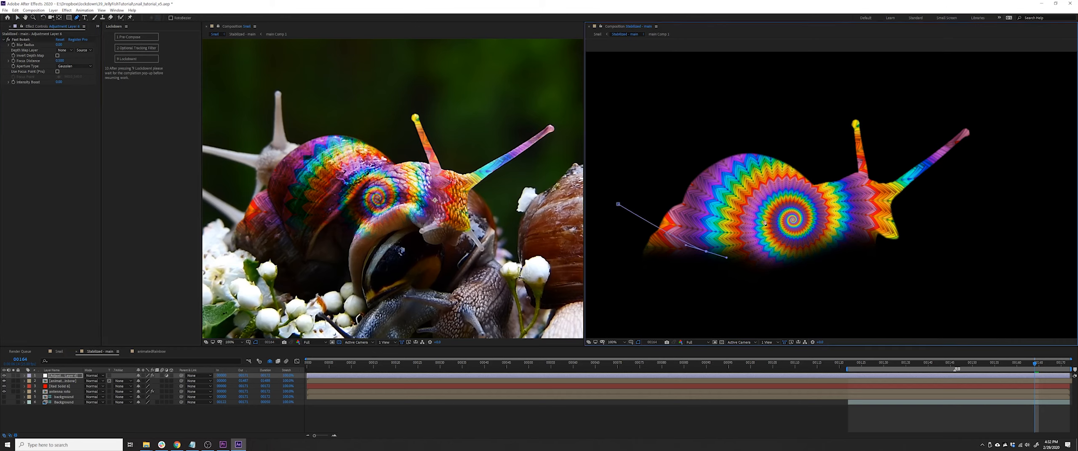